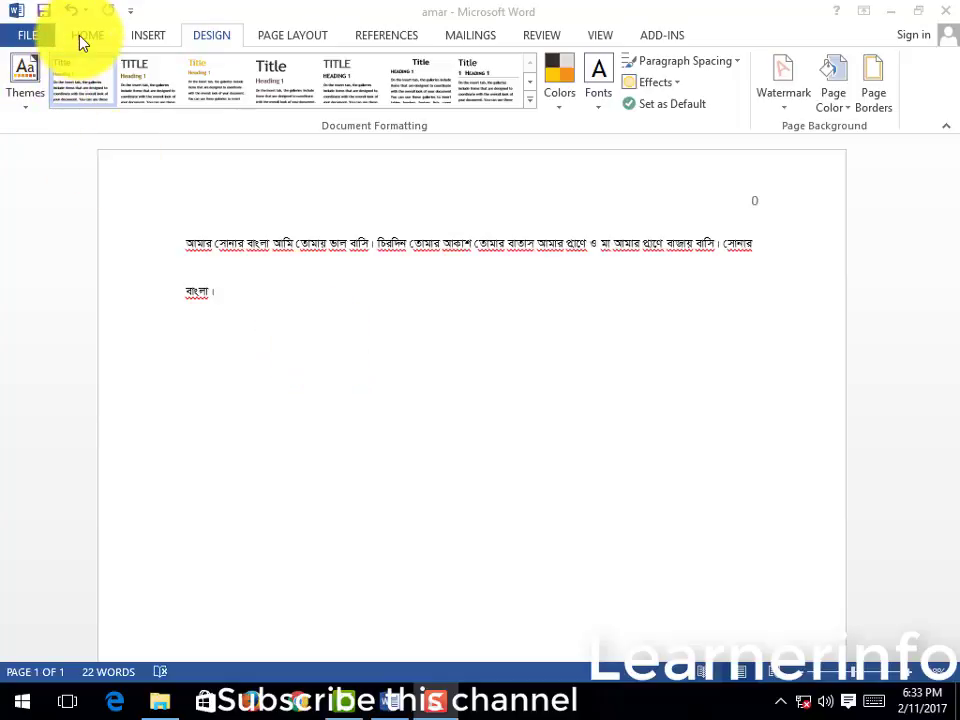
Browse the Insert, Layout and Design ribbon tabs, ending on Design.
left_click(144, 40)
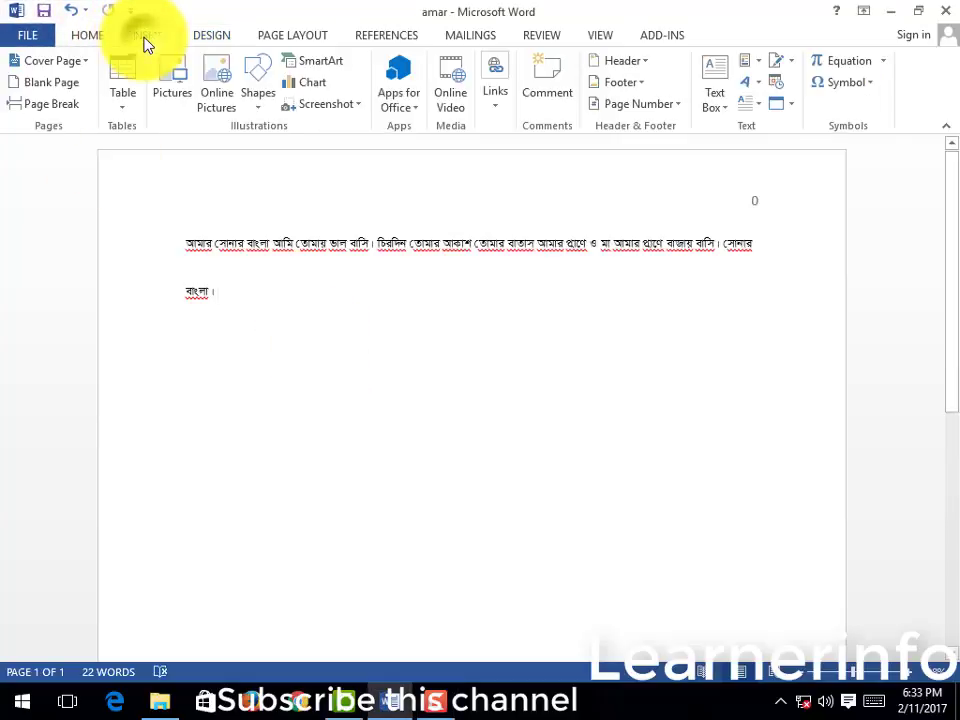
left_click(225, 42)
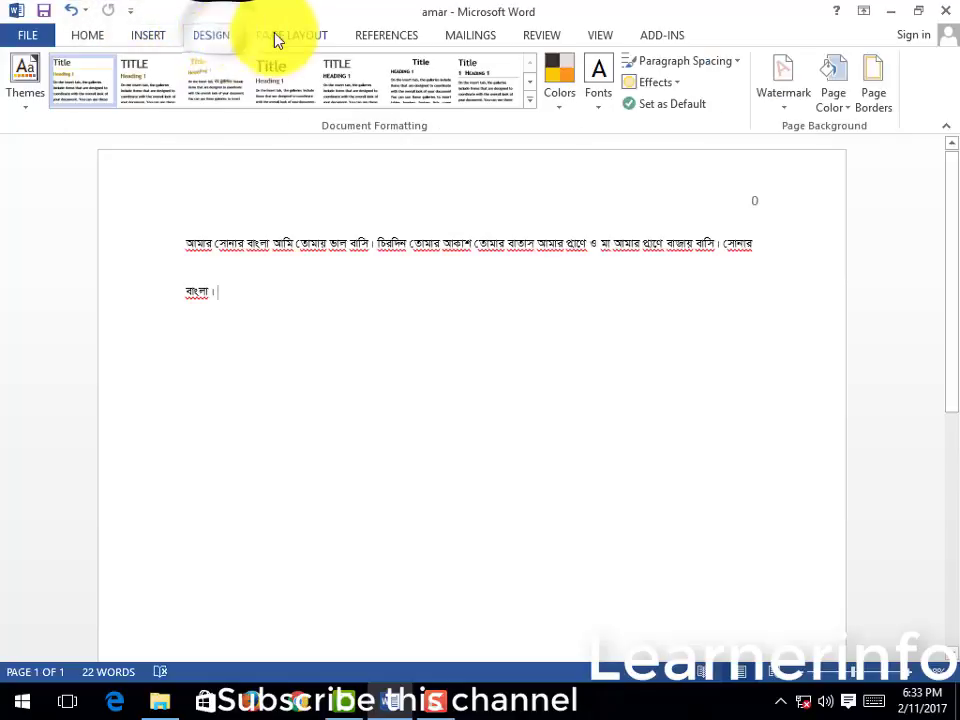
left_click(316, 40)
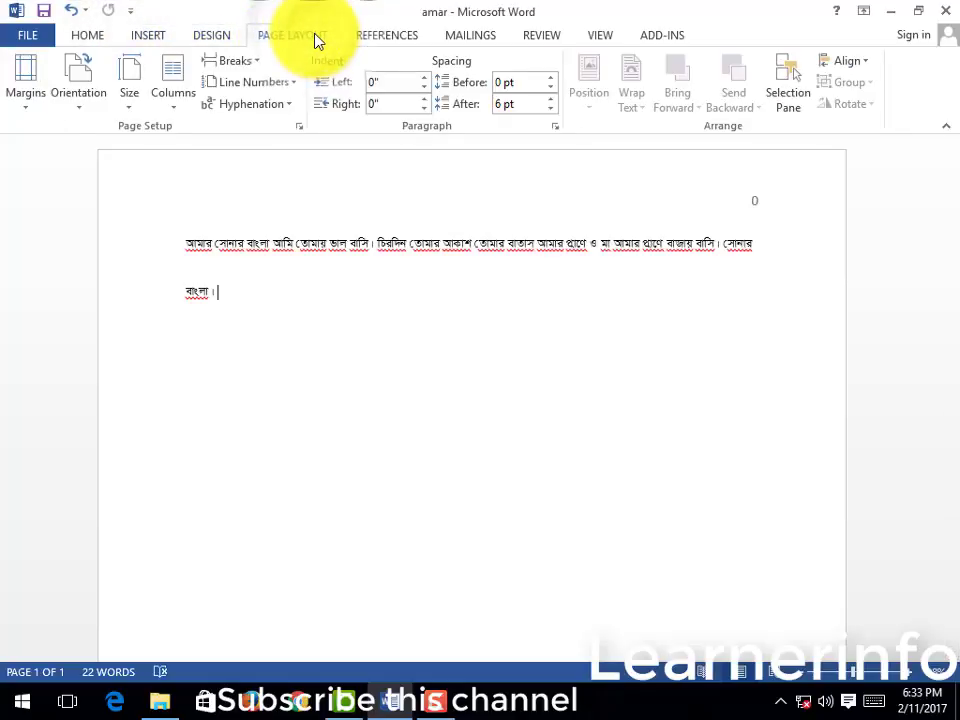
left_click(229, 37)
left_click(268, 36)
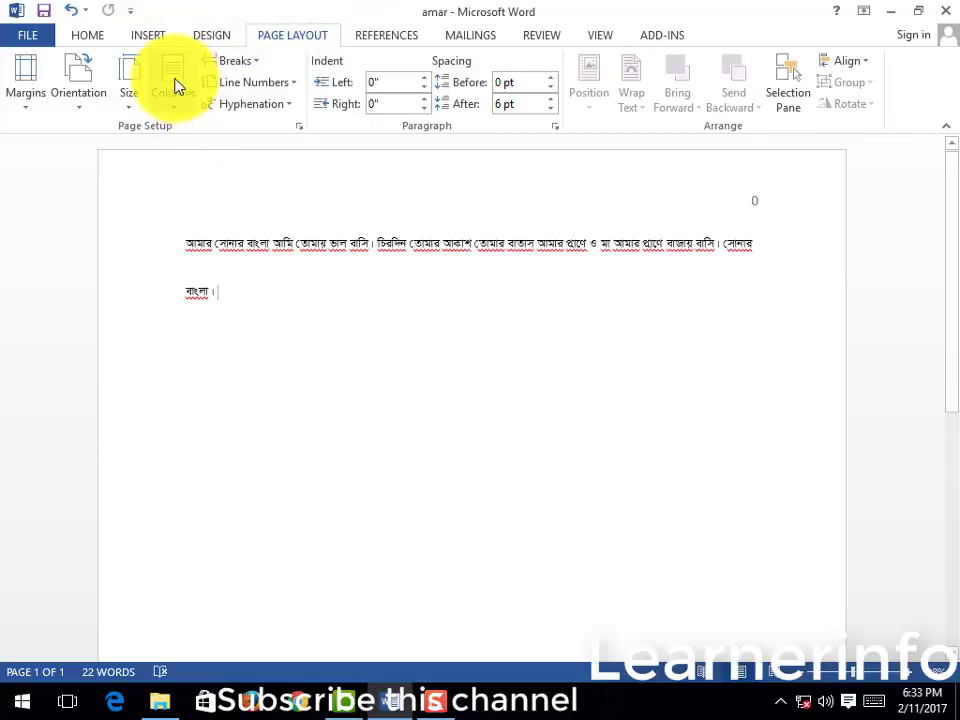
left_click(211, 37)
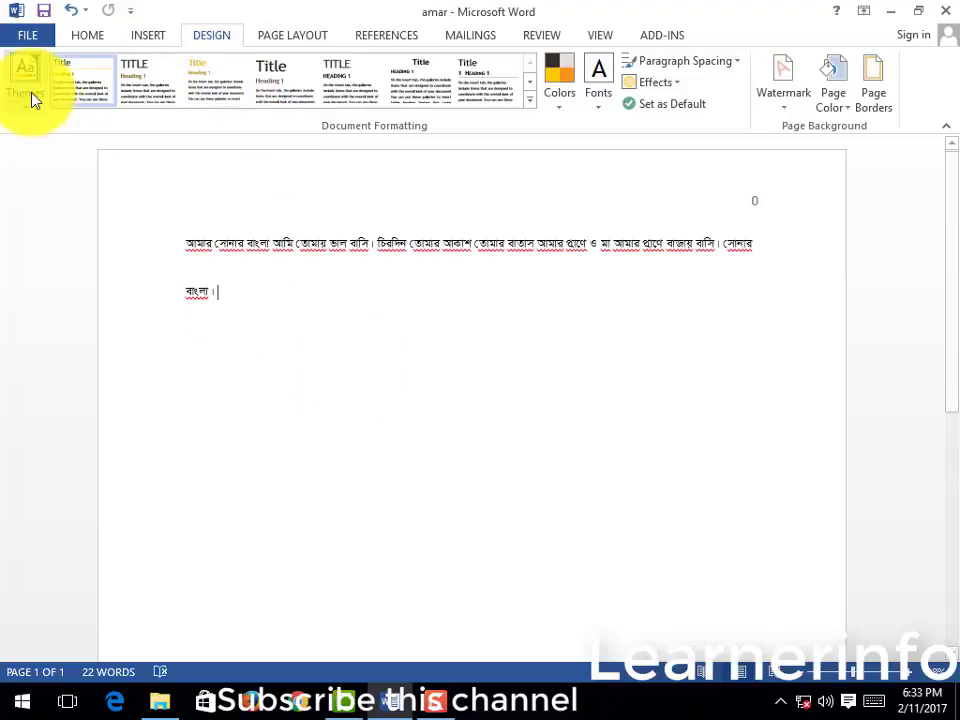
Select the two lines of Bengali text, then deselect them.
left_click_drag(178, 246, 274, 328)
left_click(270, 325)
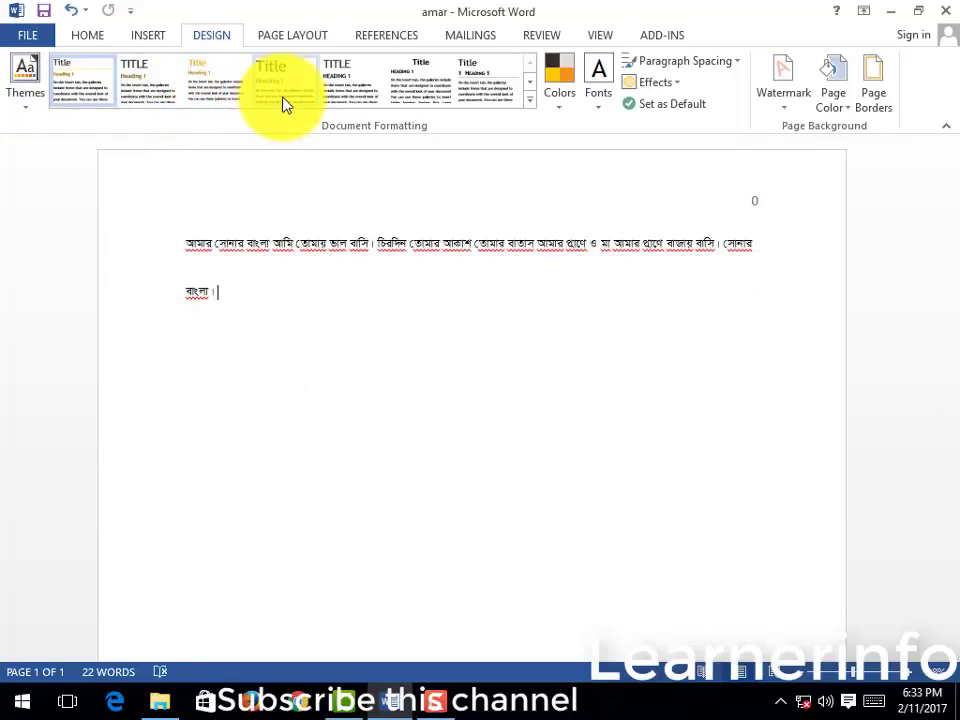
left_click_drag(184, 240, 246, 288)
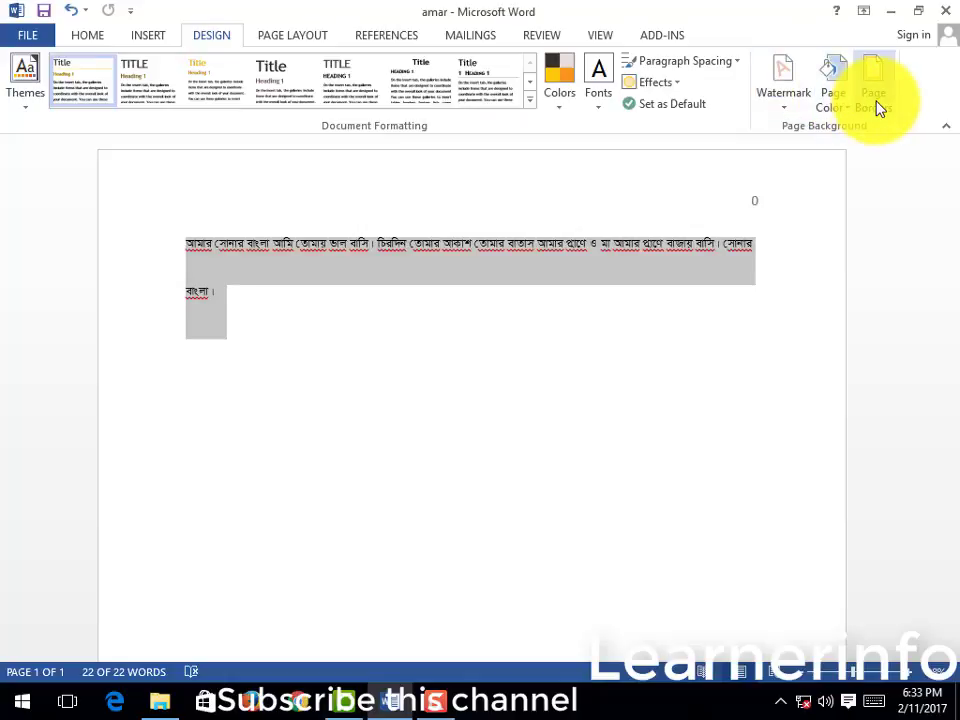
left_click(634, 392)
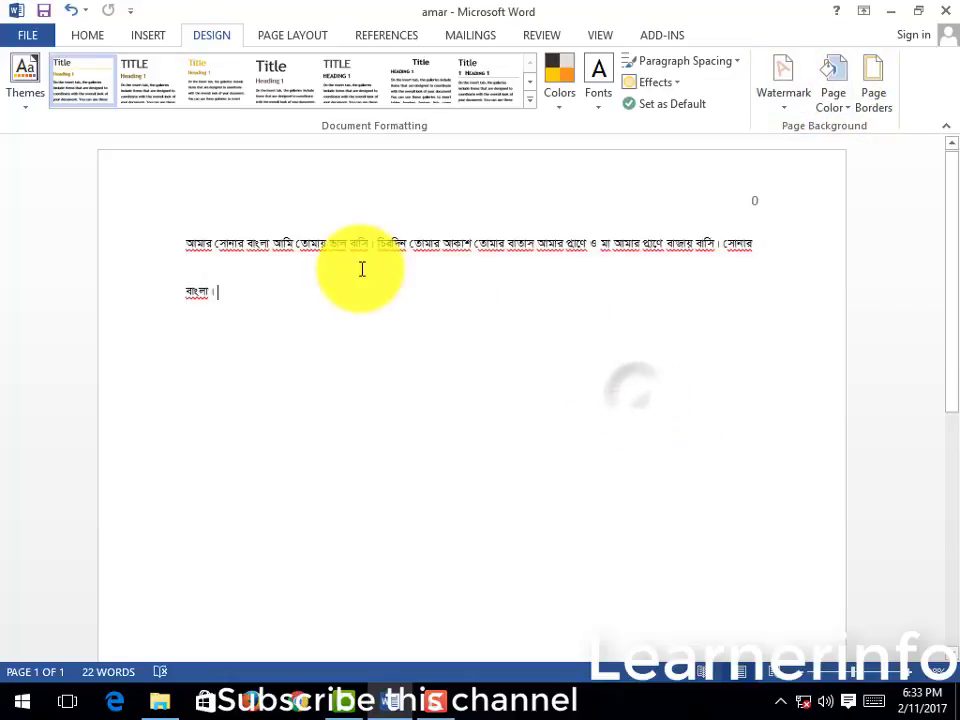
Open Custom Watermark, try a picture watermark, dismiss the offline message, then choose Text watermark.
left_click(784, 102)
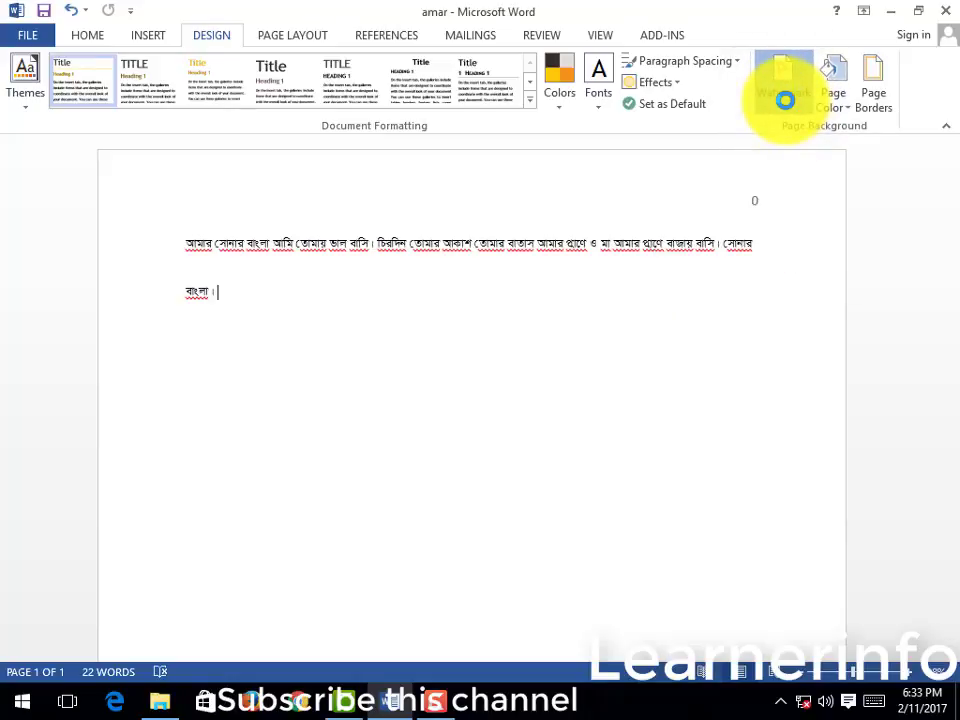
left_click(490, 300)
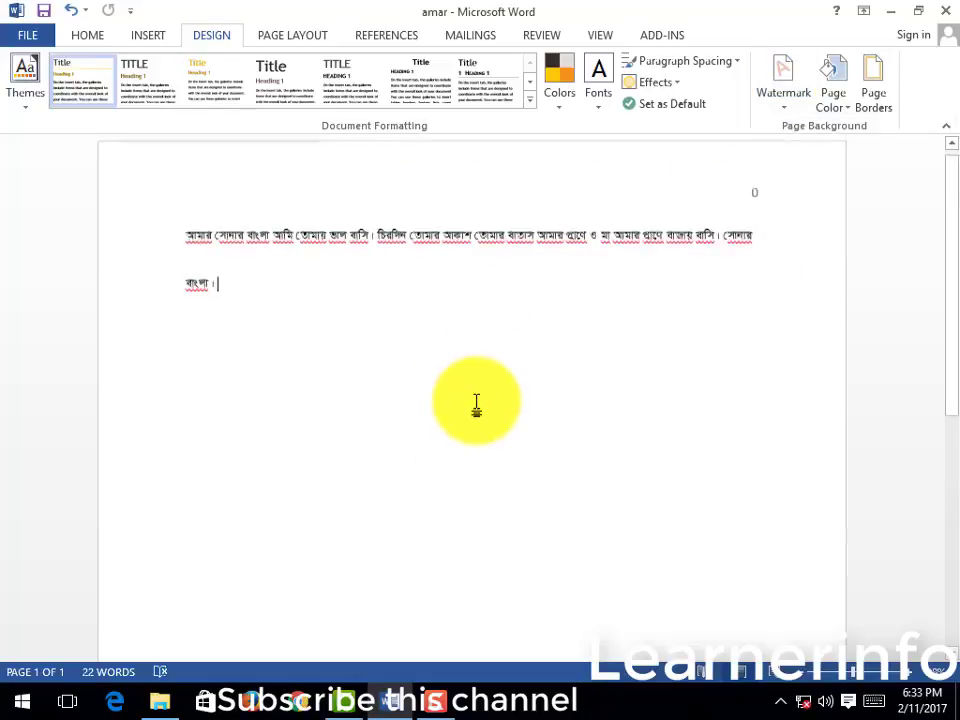
left_click(788, 106)
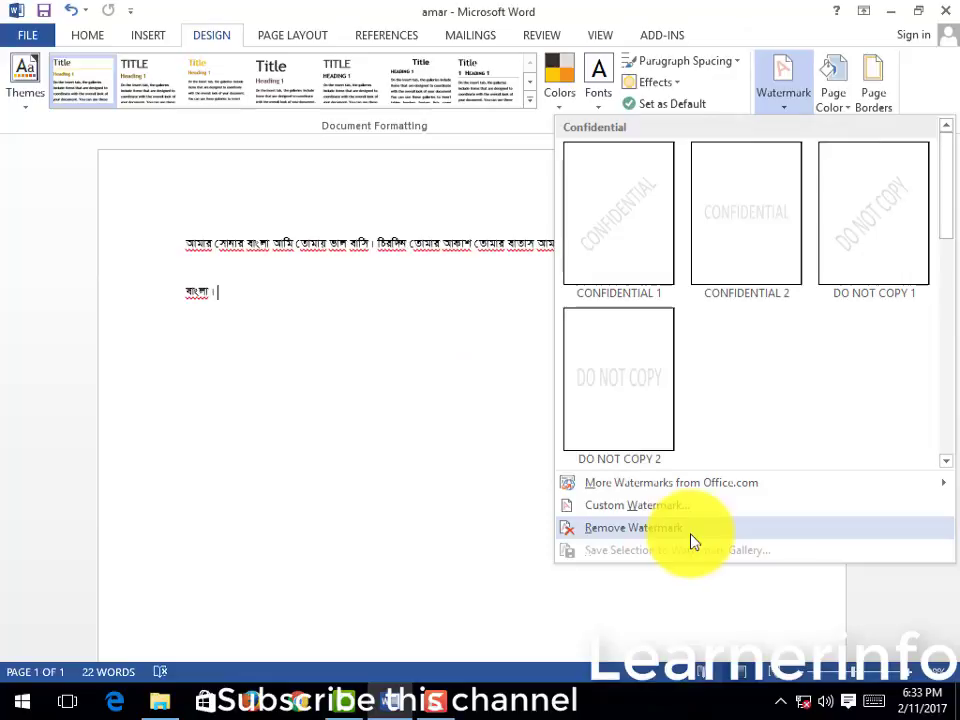
left_click(615, 508)
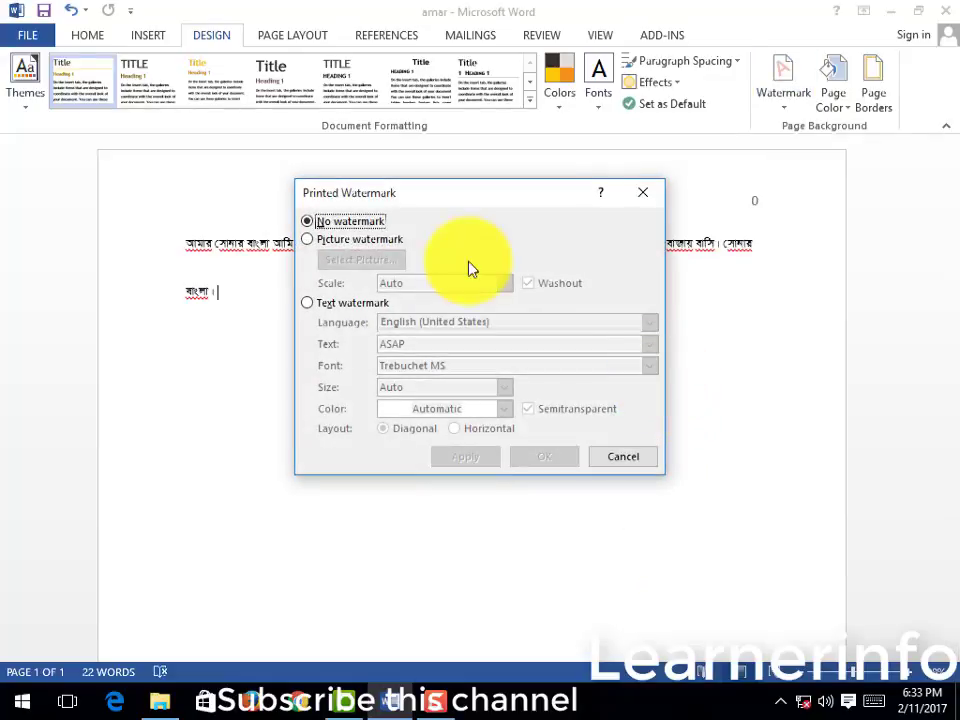
left_click_drag(369, 195, 384, 185)
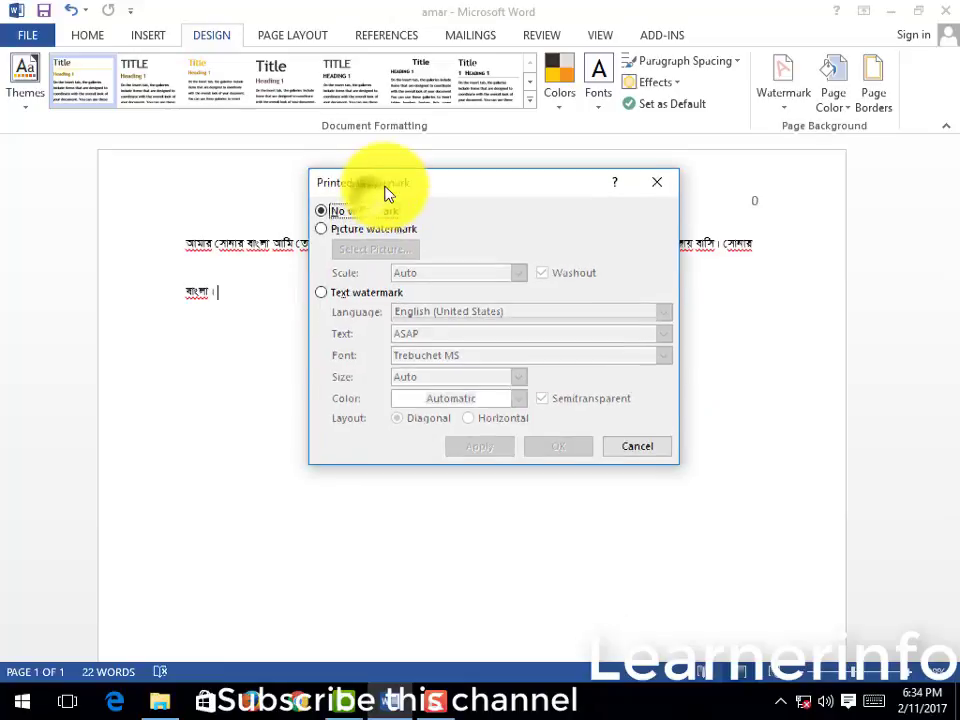
left_click(337, 236)
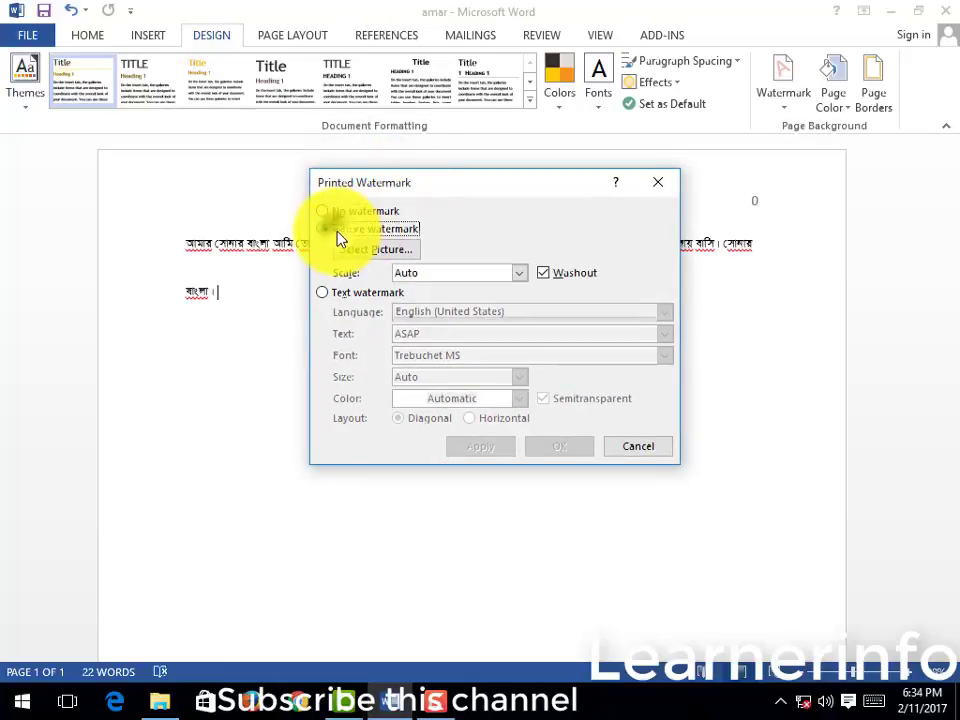
left_click(381, 257)
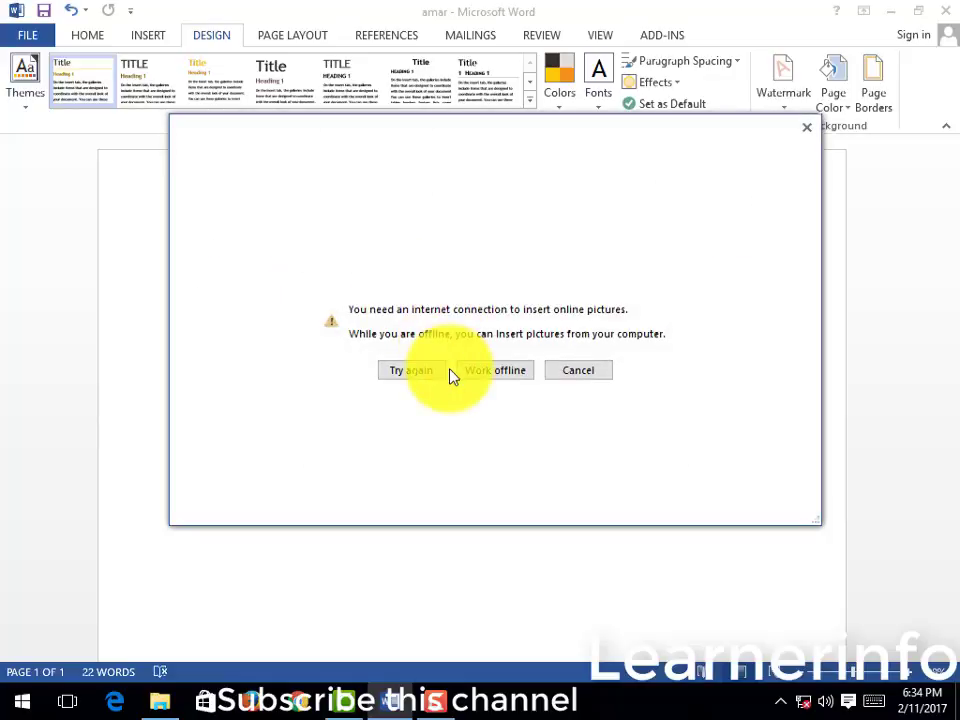
left_click(576, 372)
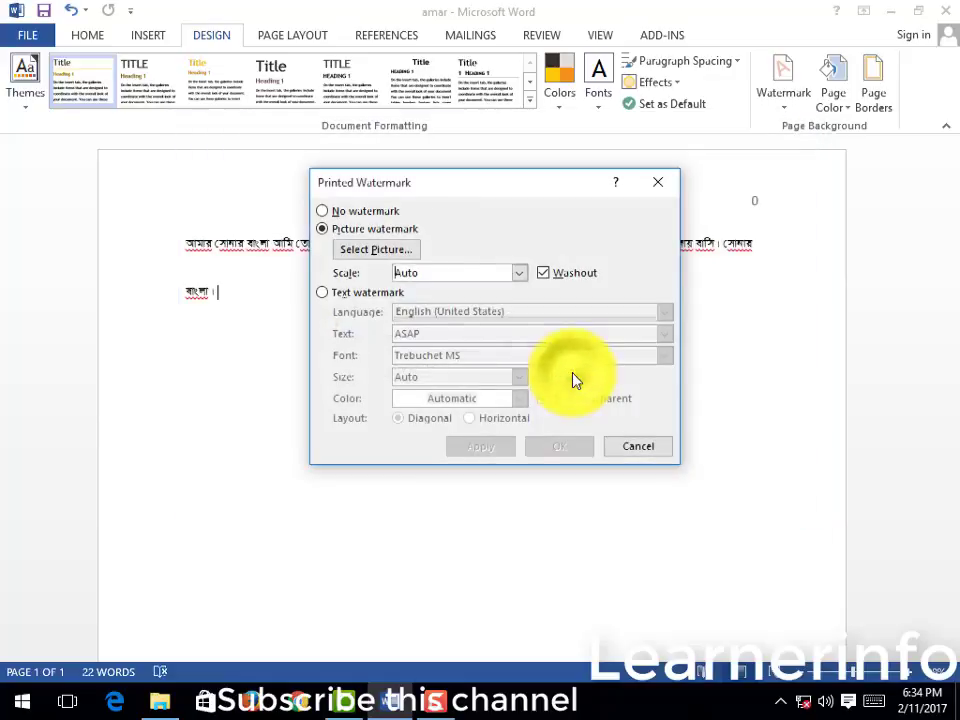
left_click(333, 296)
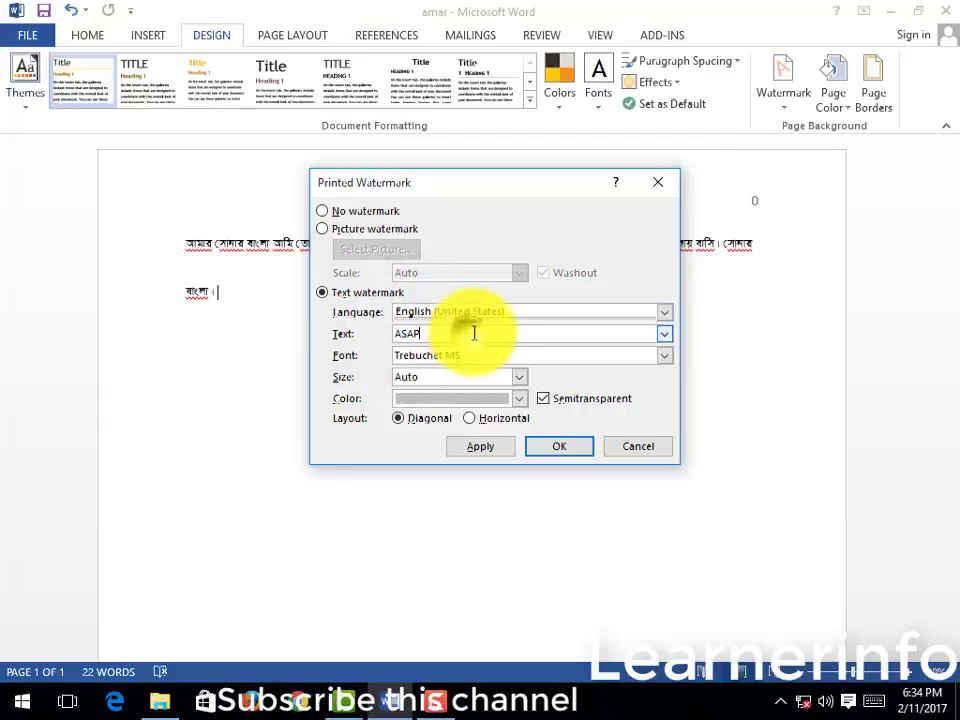
Keep the watermark language English (United States) and font Trebuchet MS.
left_click(662, 316)
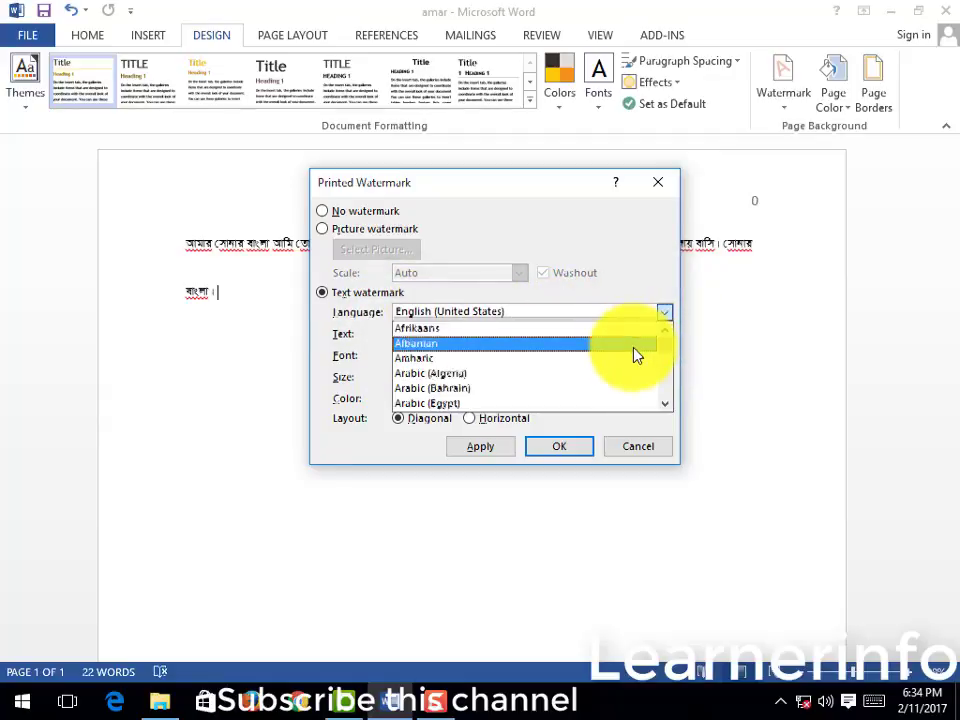
mouse_move(671, 343)
left_mouse_down()
mouse_move(666, 386)
mouse_move(664, 317)
left_mouse_up()
left_click(656, 310)
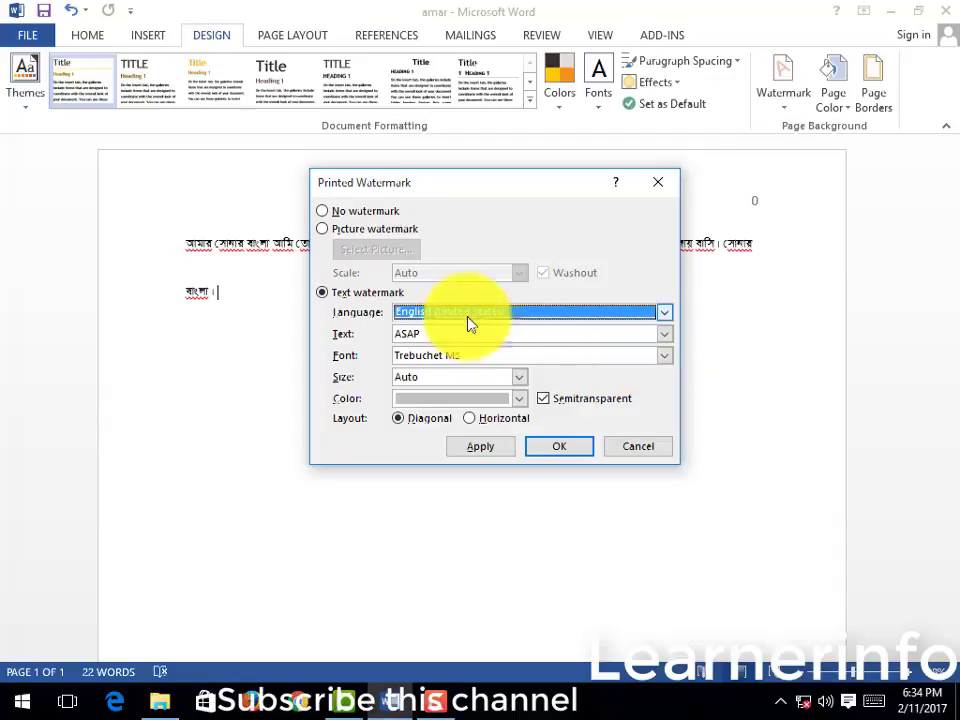
left_click(665, 362)
left_click_drag(671, 429, 673, 385)
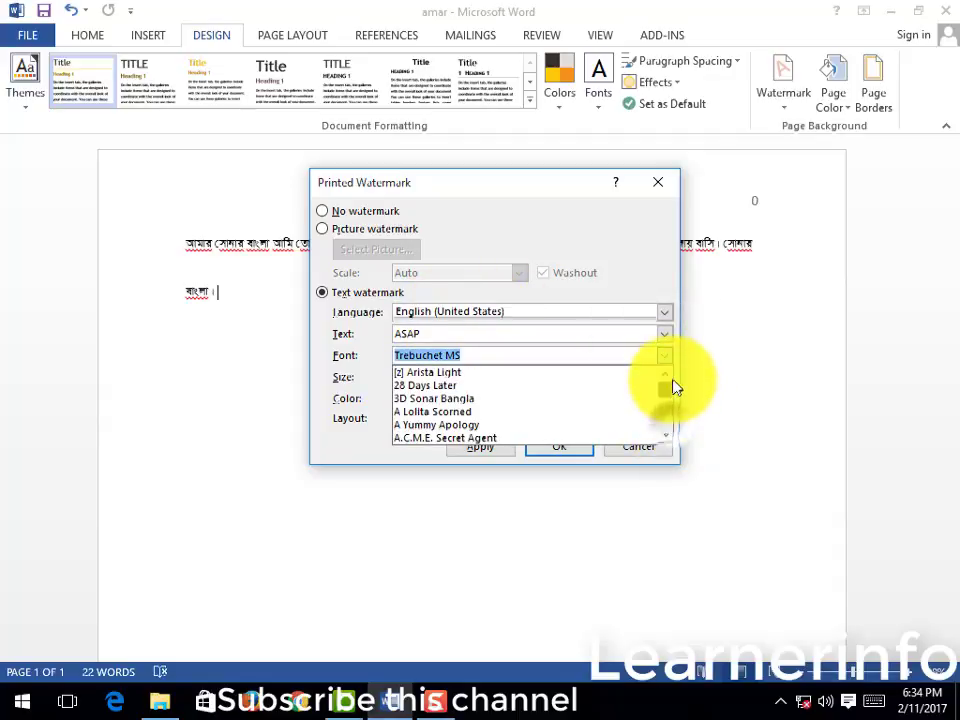
left_click(669, 422)
left_click(328, 390)
left_click(396, 334)
type("bangl")
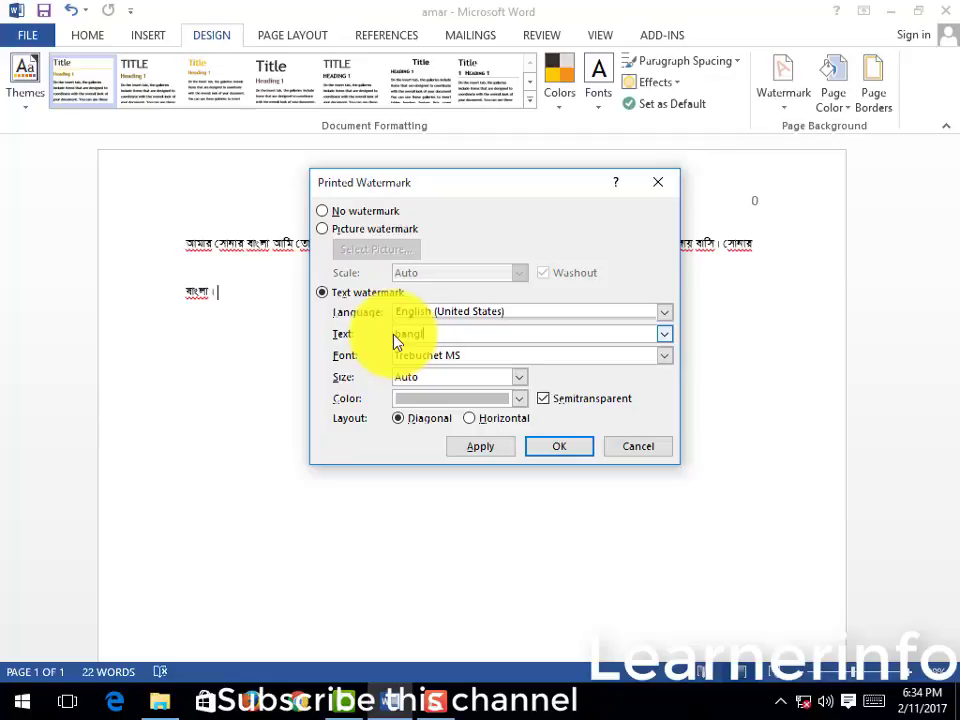
Enter 'bangladesh' as the watermark text, make it red, and apply it diagonally.
type("a")
type("desh")
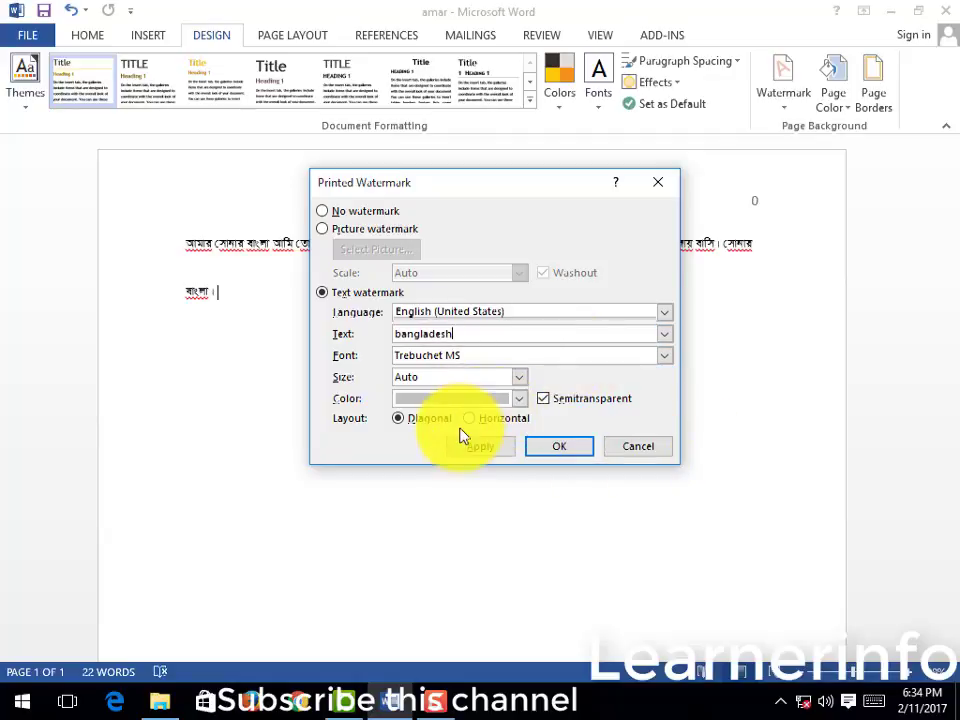
left_click(518, 400)
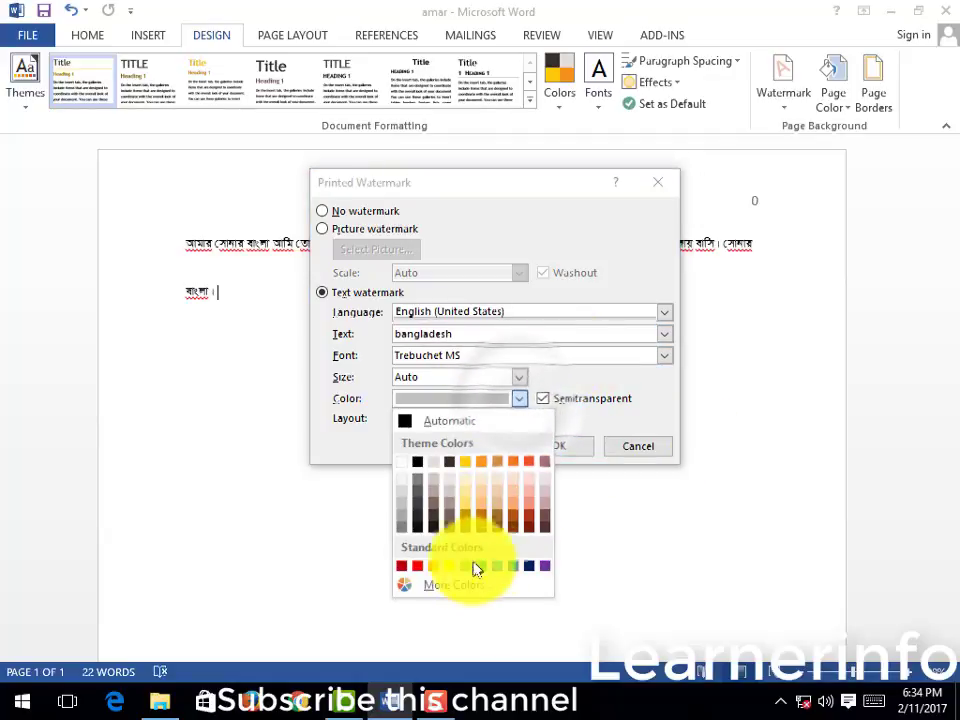
left_click(418, 566)
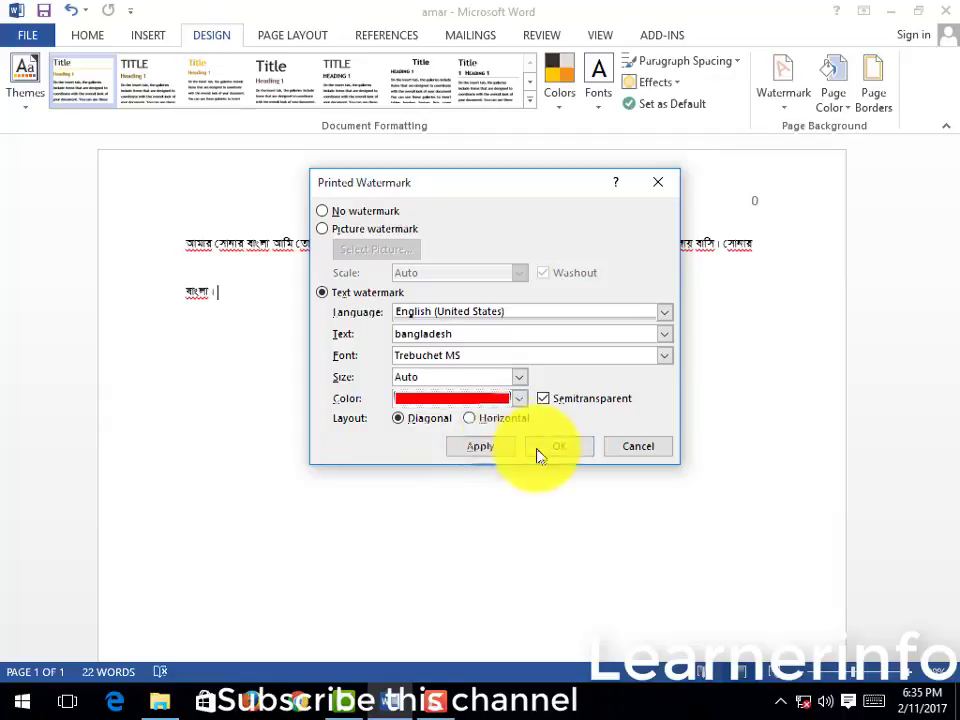
left_click(505, 450)
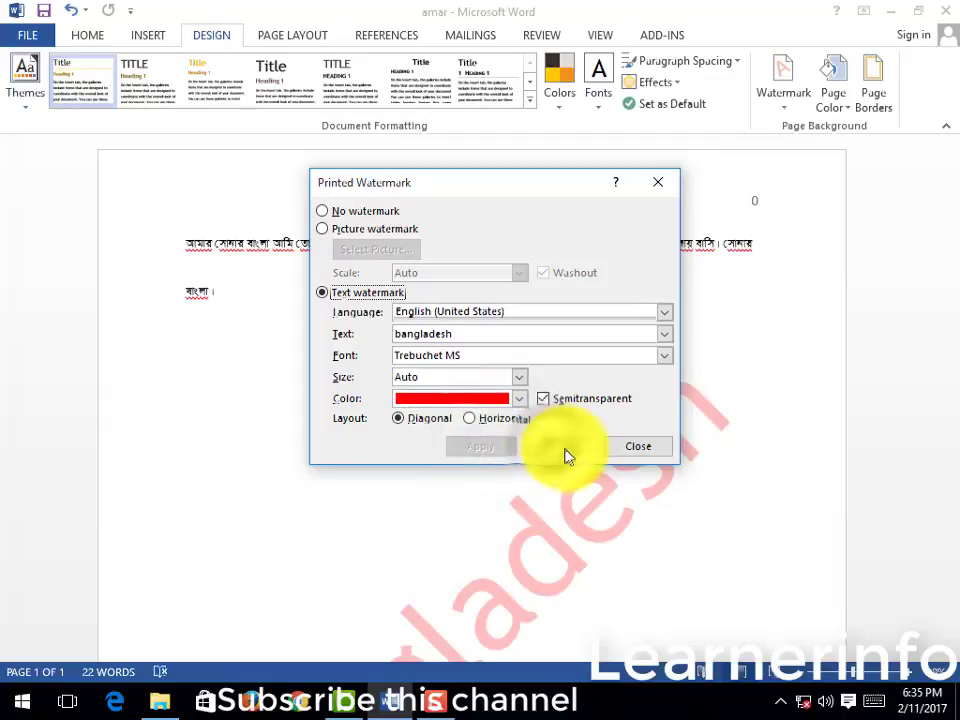
Close the watermark dialog and paste two more copies of the Bengali paragraph.
left_click(642, 451)
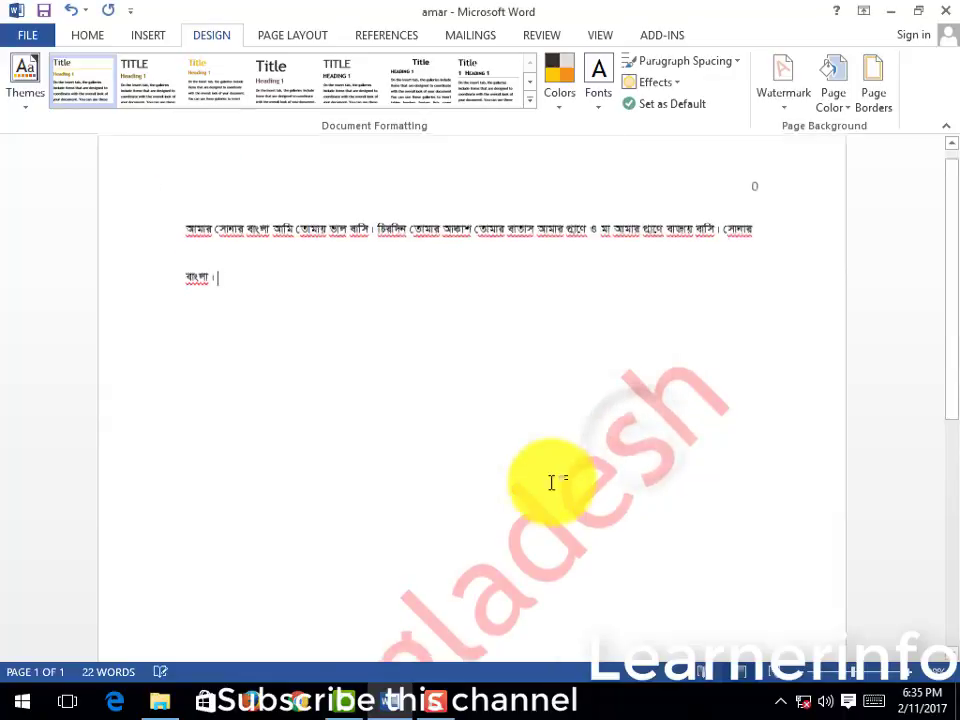
scroll(551, 483, "down", 3)
scroll(536, 480, "up", 4)
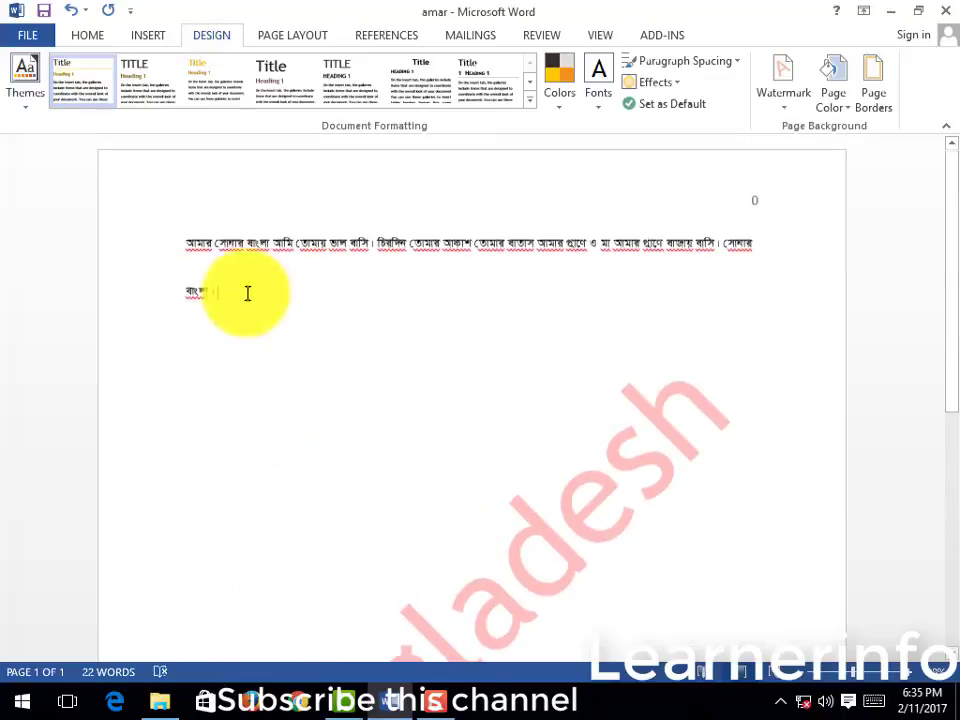
left_click_drag(193, 242, 225, 293)
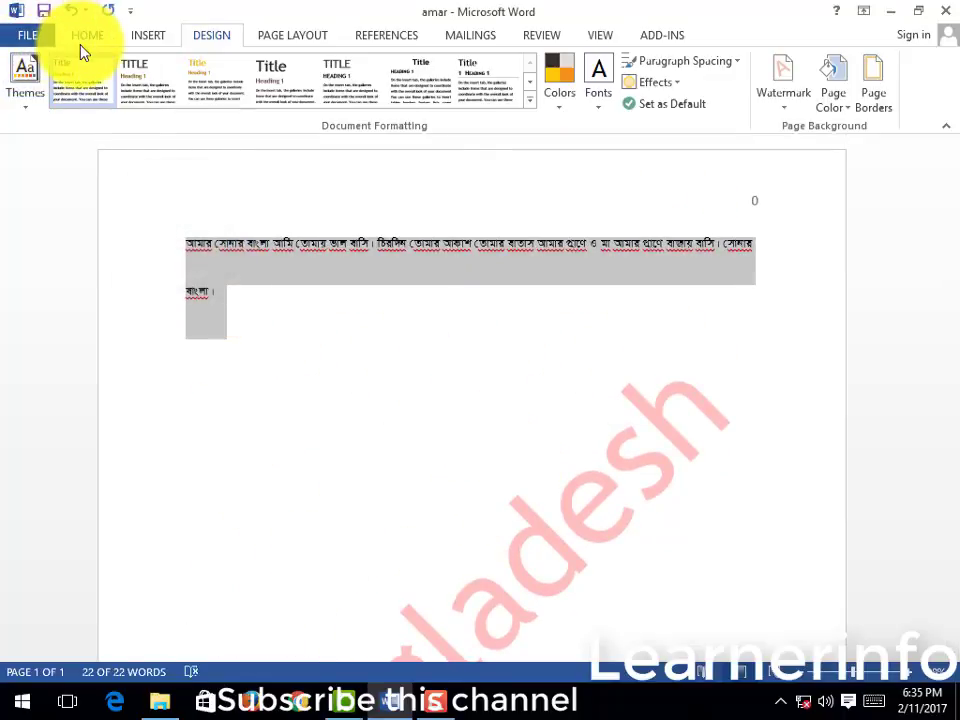
key("ctrl+c")
key("ctrl+v")
key("ctrl+v")
key("ctrl+v")
key("ctrl+v")
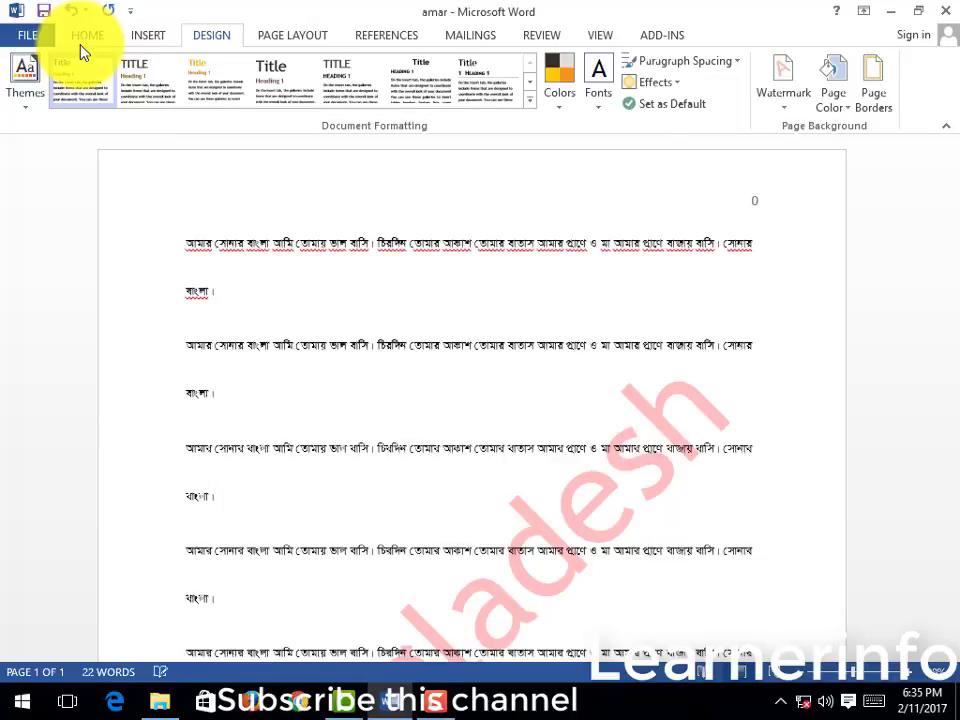
key("ctrl+v")
key("ctrl+v")
key("ctrl+v")
key("ctrl+v")
key("ctrl+v")
key("ctrl+v")
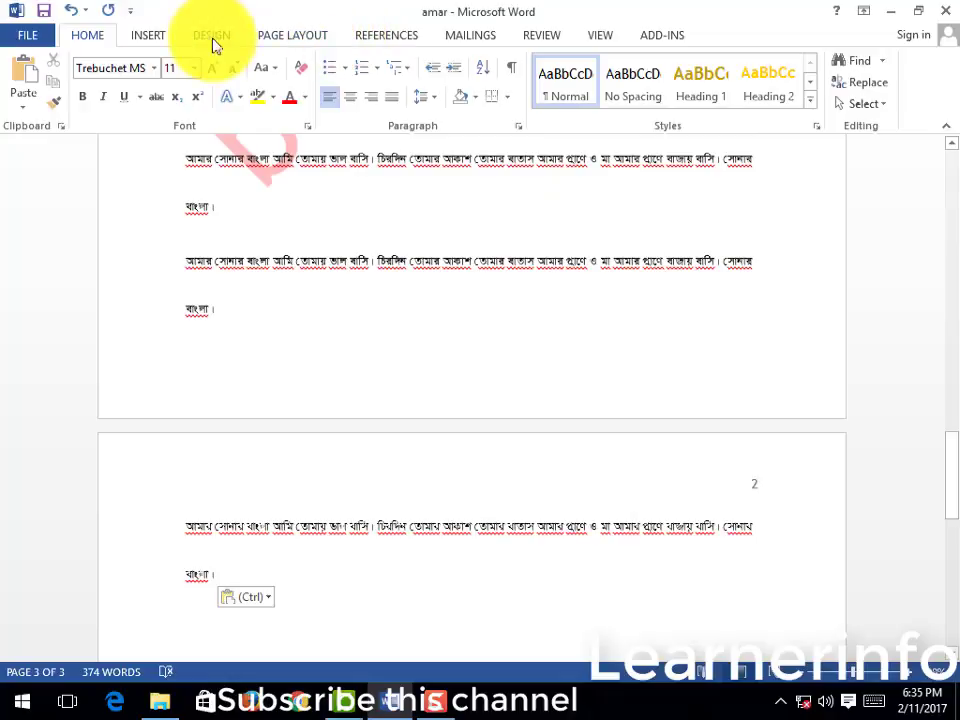
Save the amar document and return to the top of page 1.
left_click(43, 11)
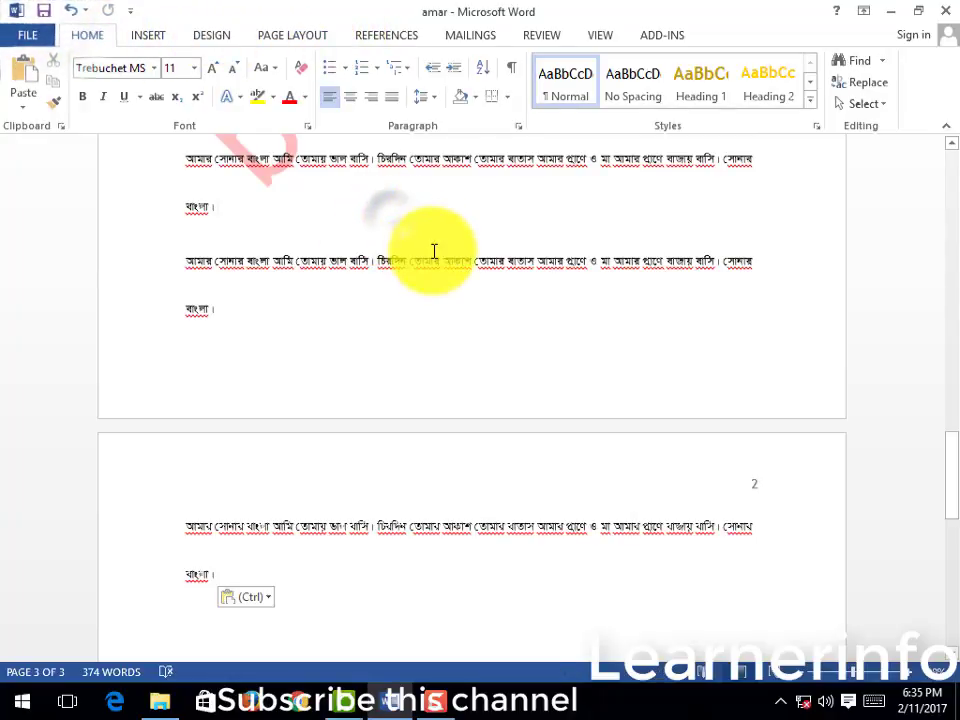
scroll(434, 251, "up", 5)
scroll(432, 252, "up", 5)
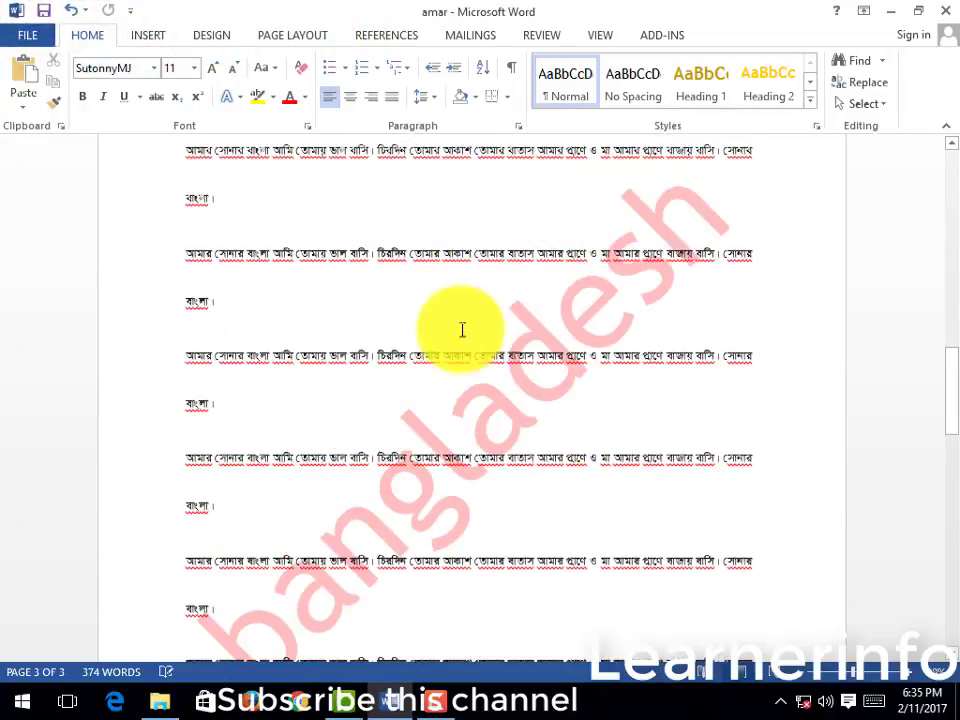
left_click_drag(505, 360, 574, 360)
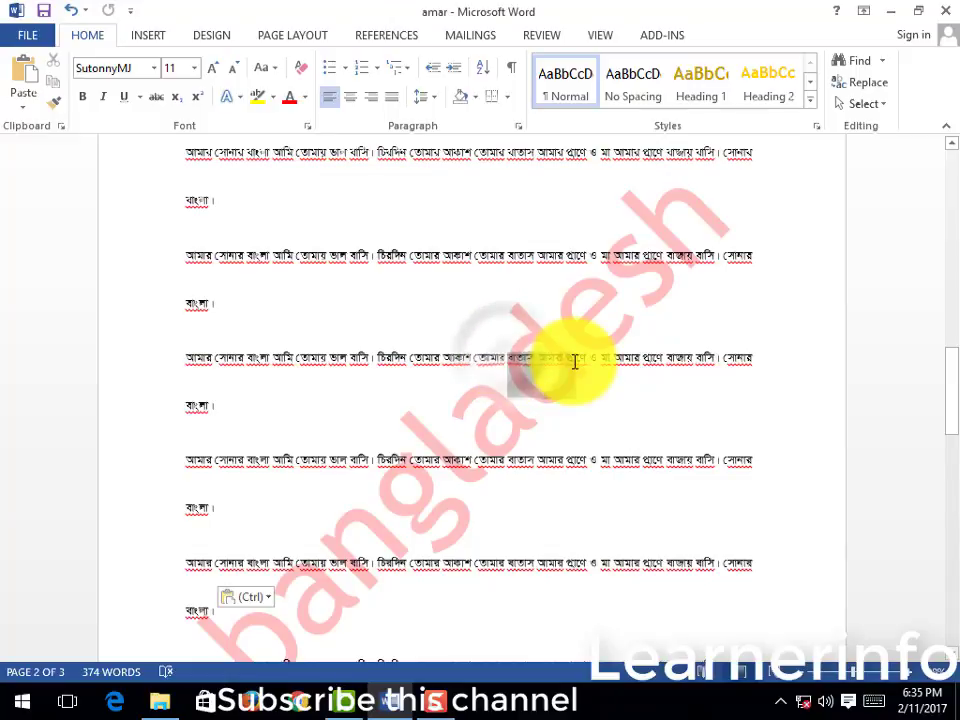
left_click(537, 362)
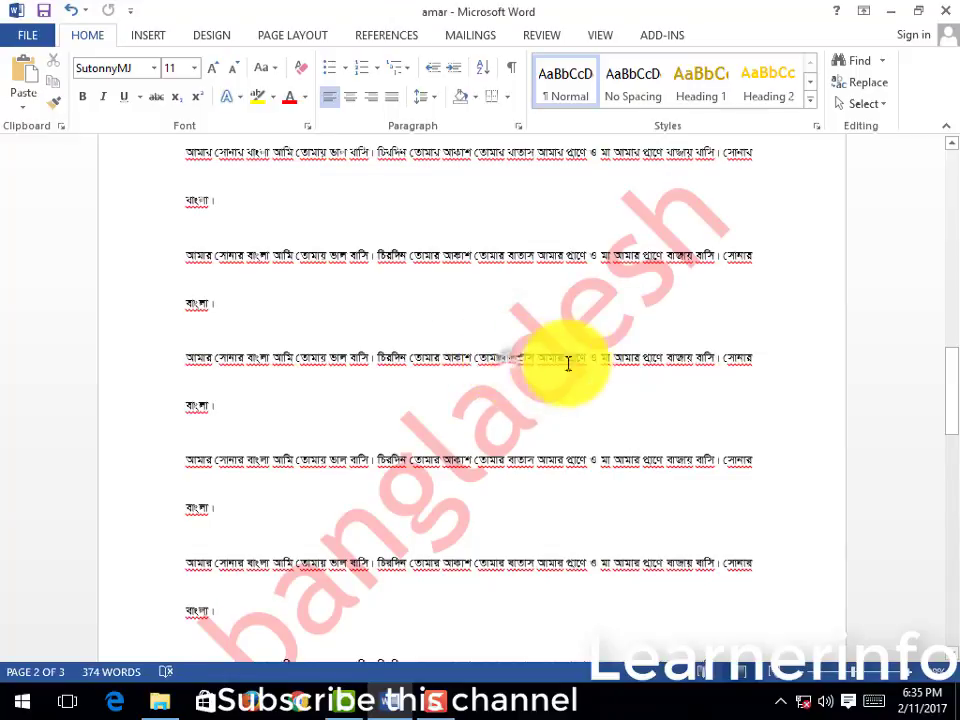
scroll(560, 365, "up", 3)
scroll(558, 362, "up", 2)
scroll(558, 360, "up", 3)
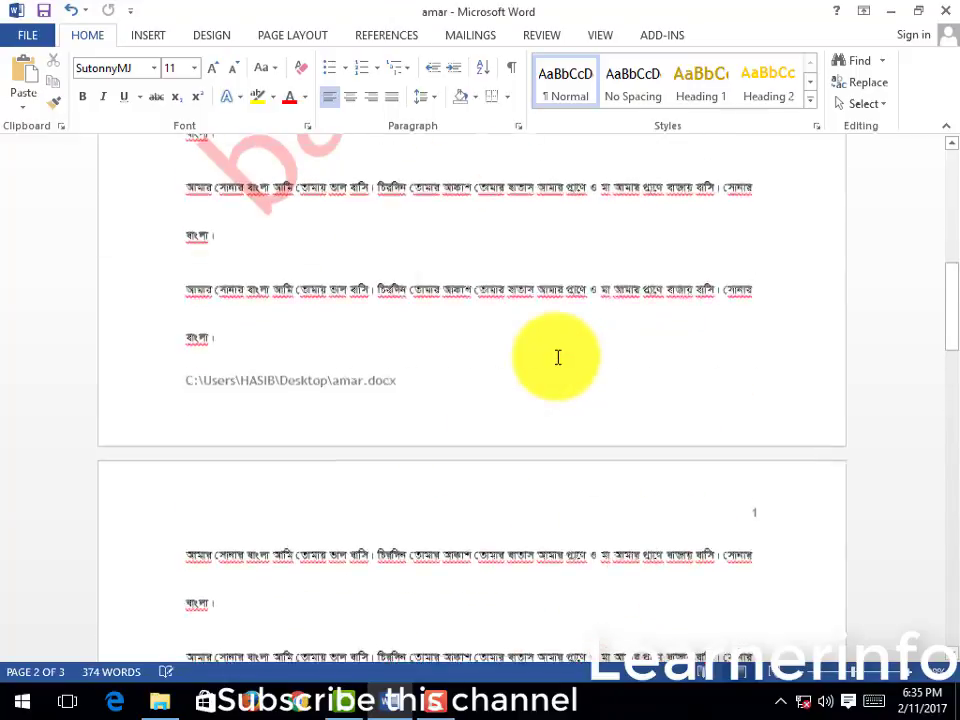
scroll(558, 358, "up", 3)
scroll(558, 357, "up", 2)
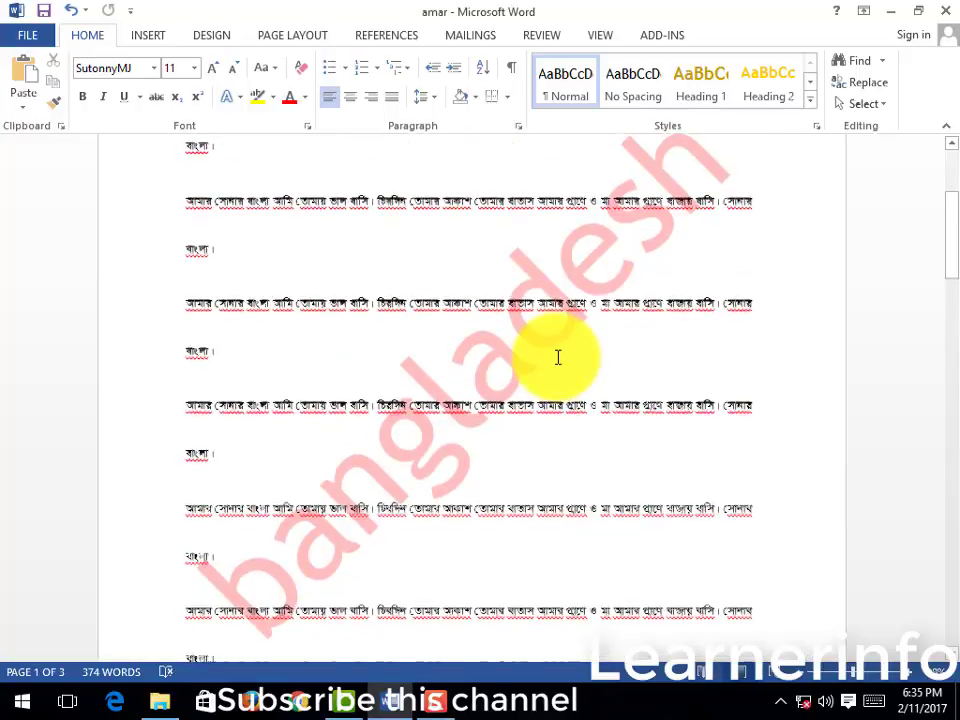
scroll(558, 357, "down", 2)
scroll(558, 357, "down", 2)
scroll(557, 357, "up", 4)
scroll(557, 357, "up", 2)
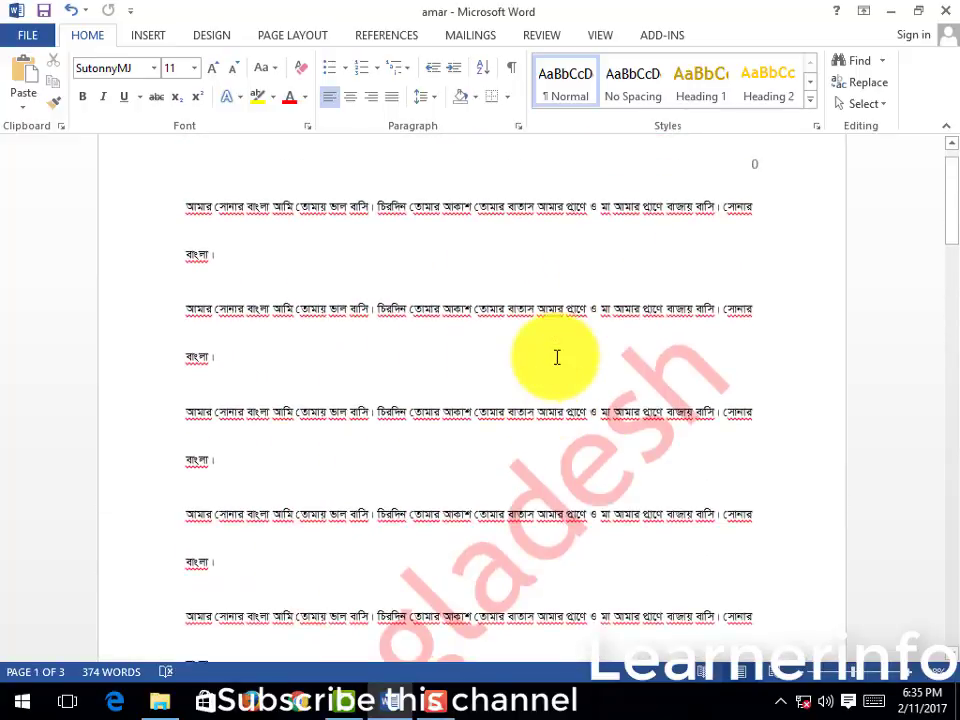
scroll(557, 357, "up", 1)
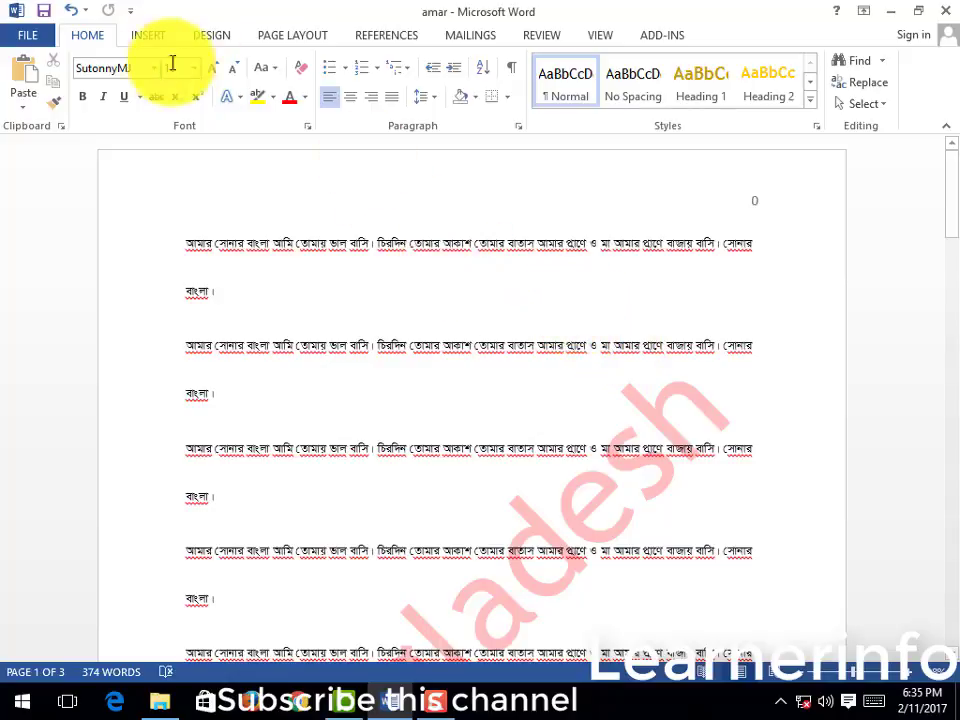
left_click(221, 38)
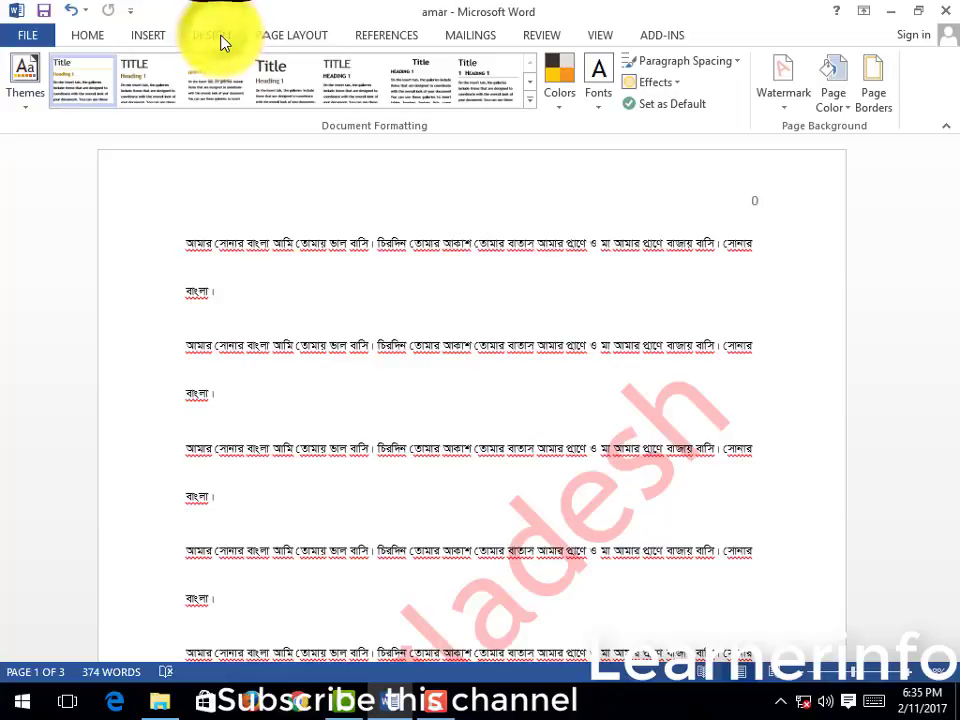
left_click(836, 100)
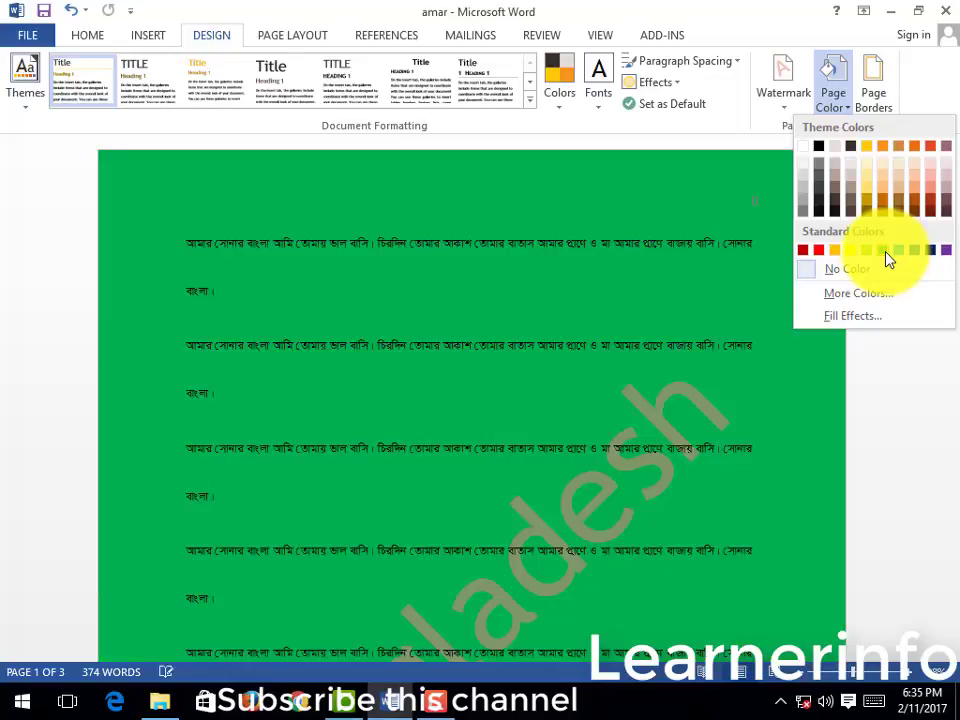
left_click(856, 297)
left_click(449, 281)
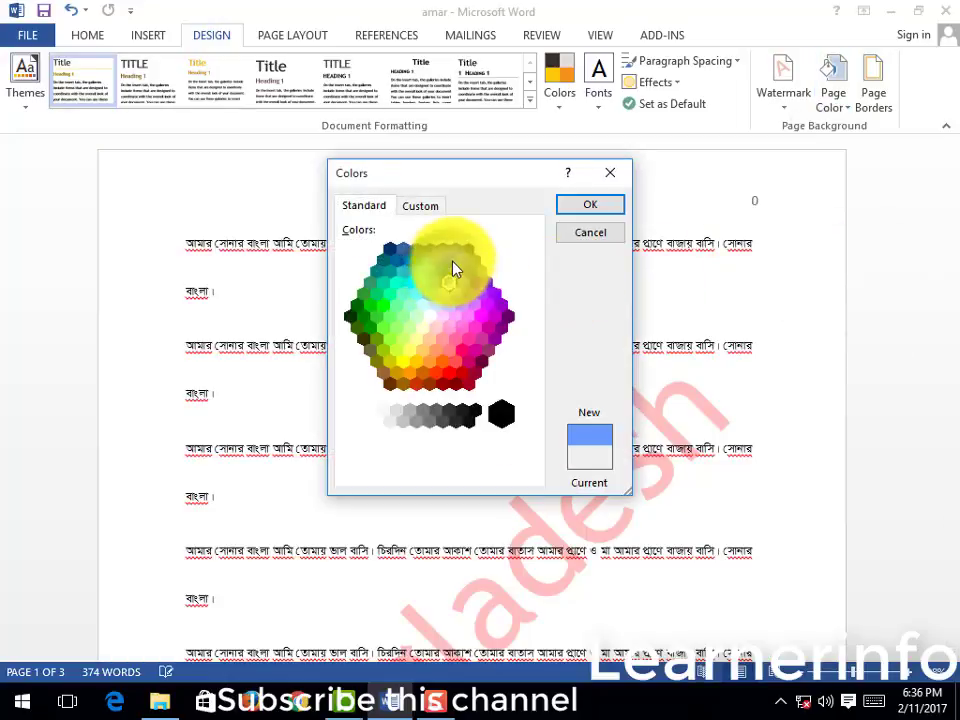
left_click(428, 251)
left_click(428, 214)
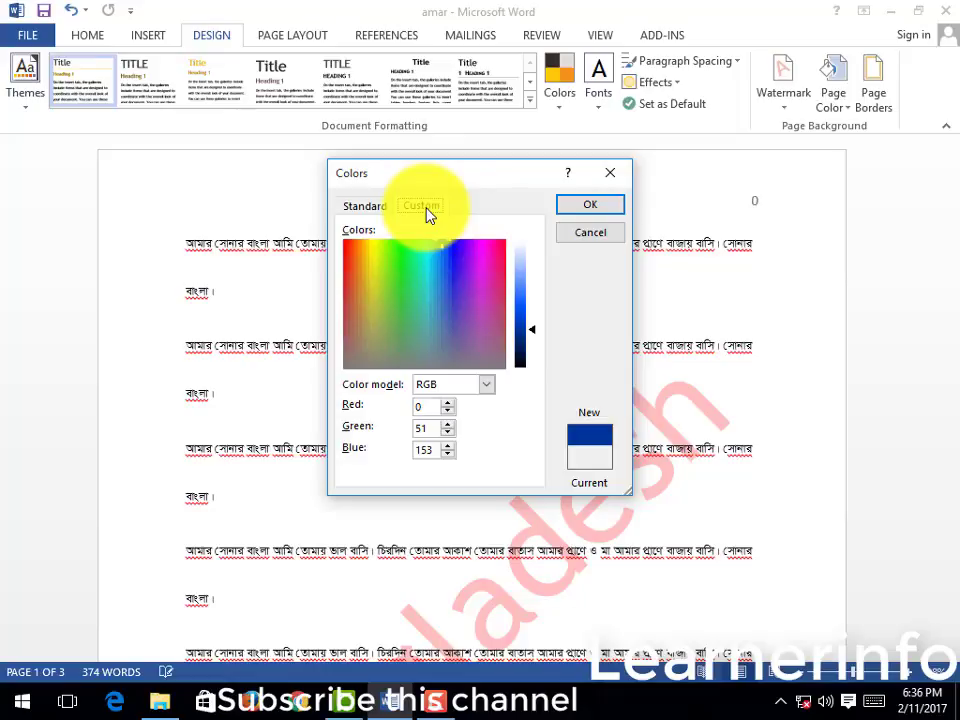
left_click(412, 262)
left_click(580, 210)
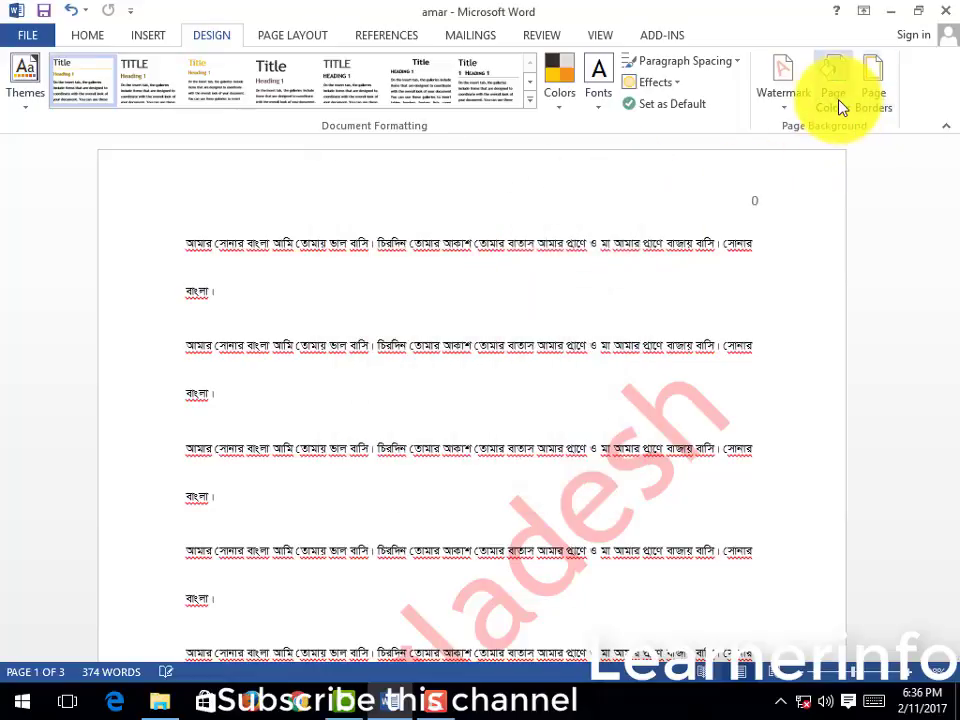
left_click(840, 107)
Set a two-colour gradient with Color 1 green and Color 2 red.
left_click(846, 326)
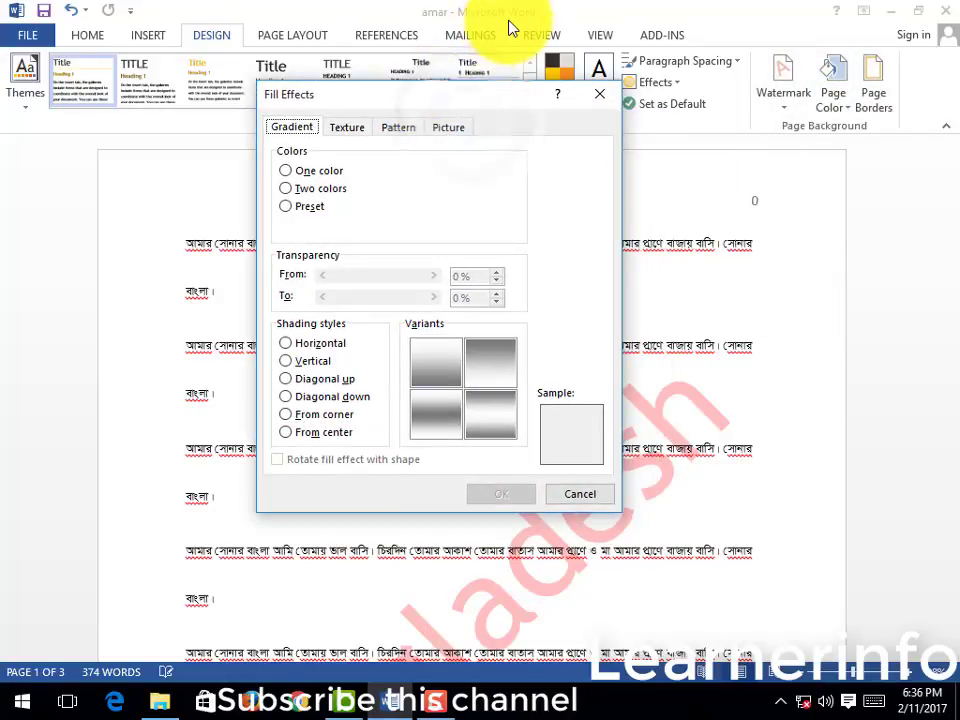
left_click(290, 172)
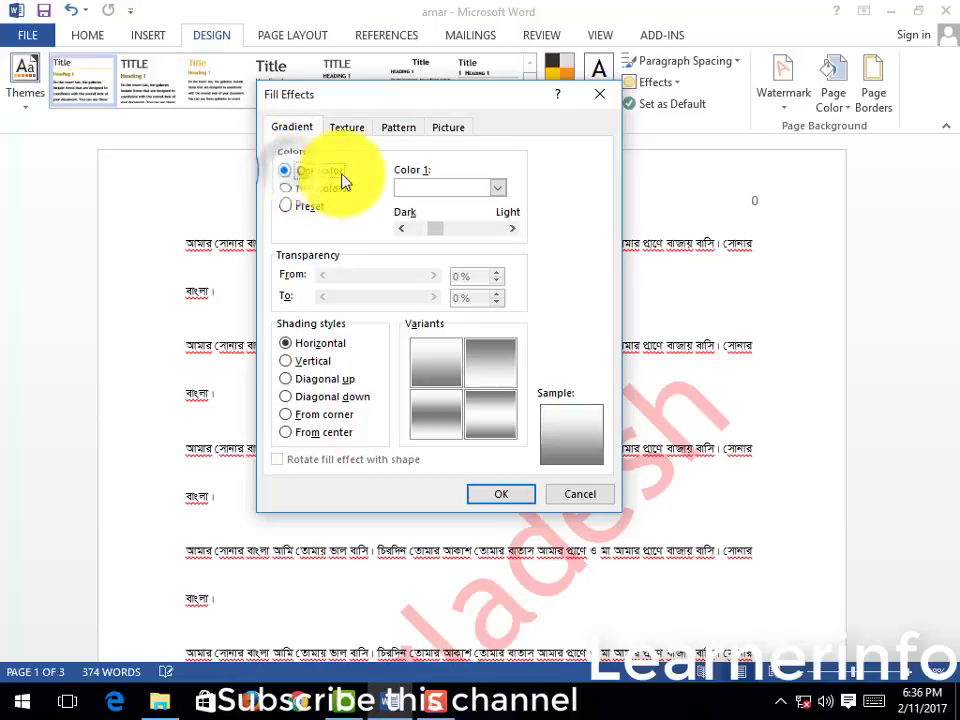
left_click(497, 190)
left_click(481, 334)
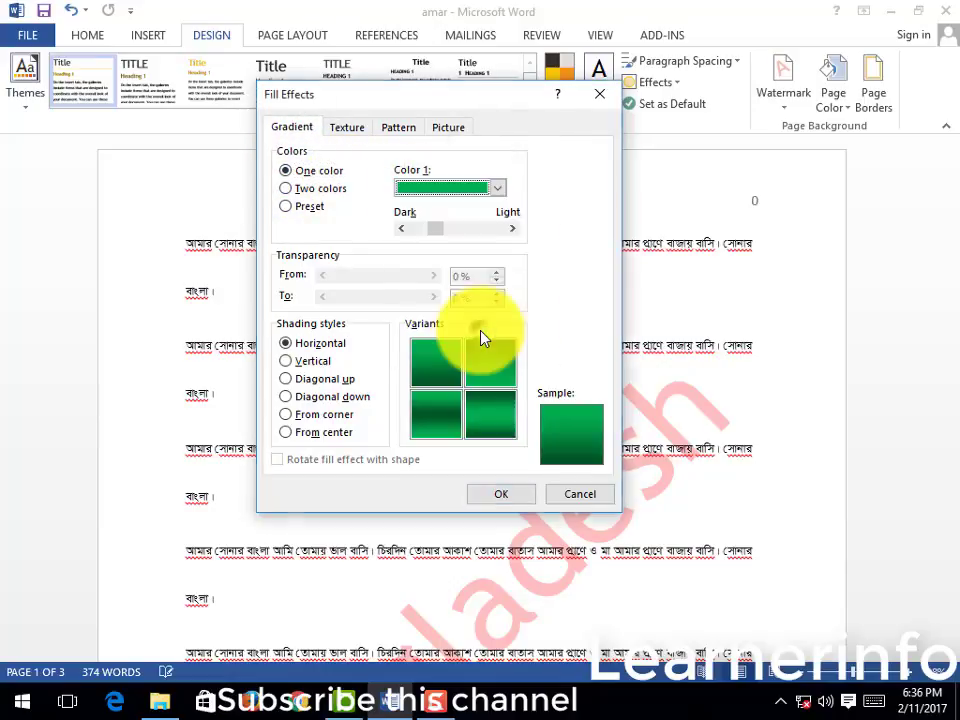
left_click(306, 190)
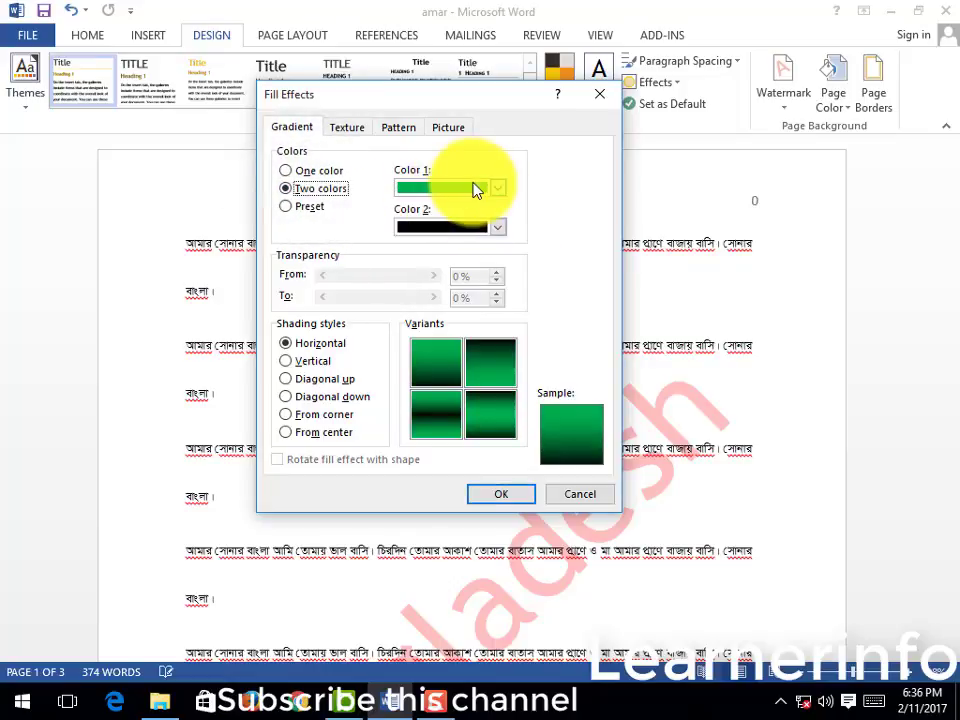
left_click(497, 229)
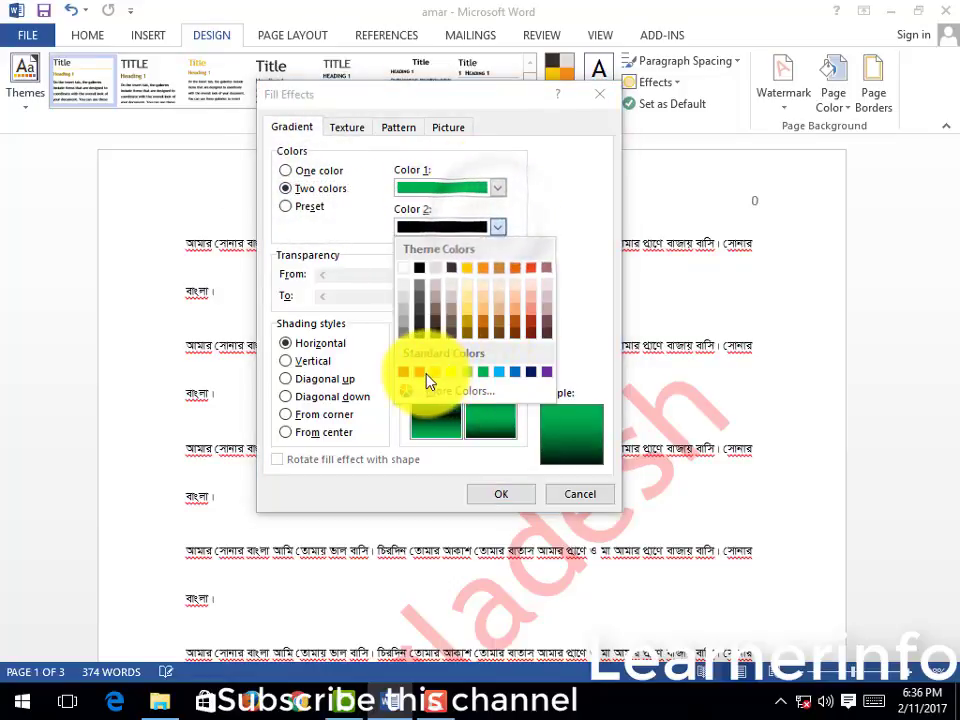
left_click(424, 373)
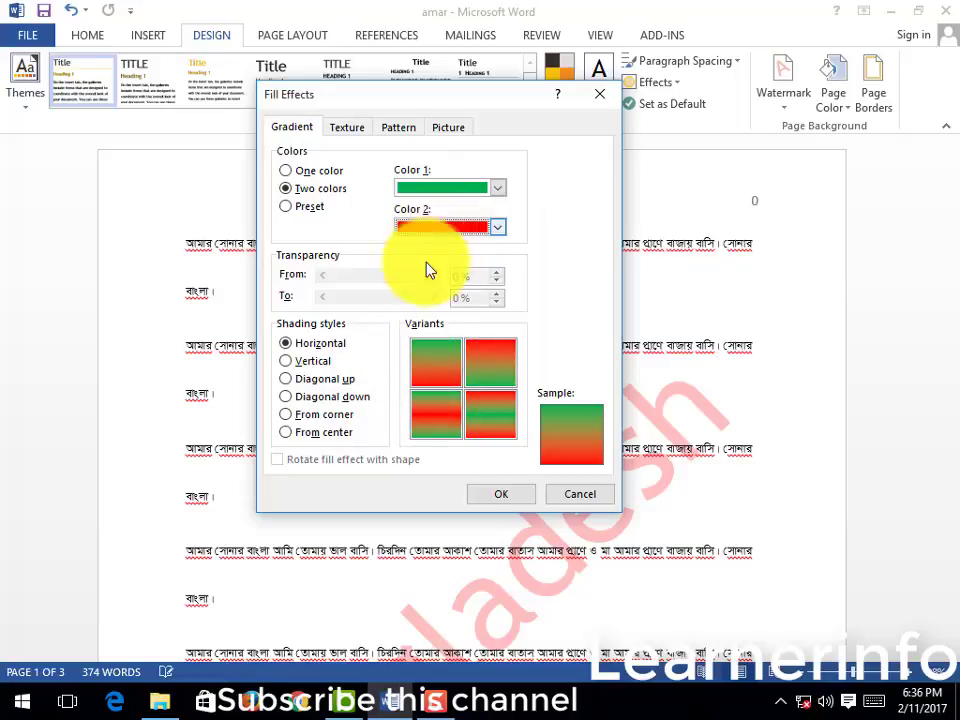
Choose the From center shading with red at the centre and apply the gradient.
left_click(311, 361)
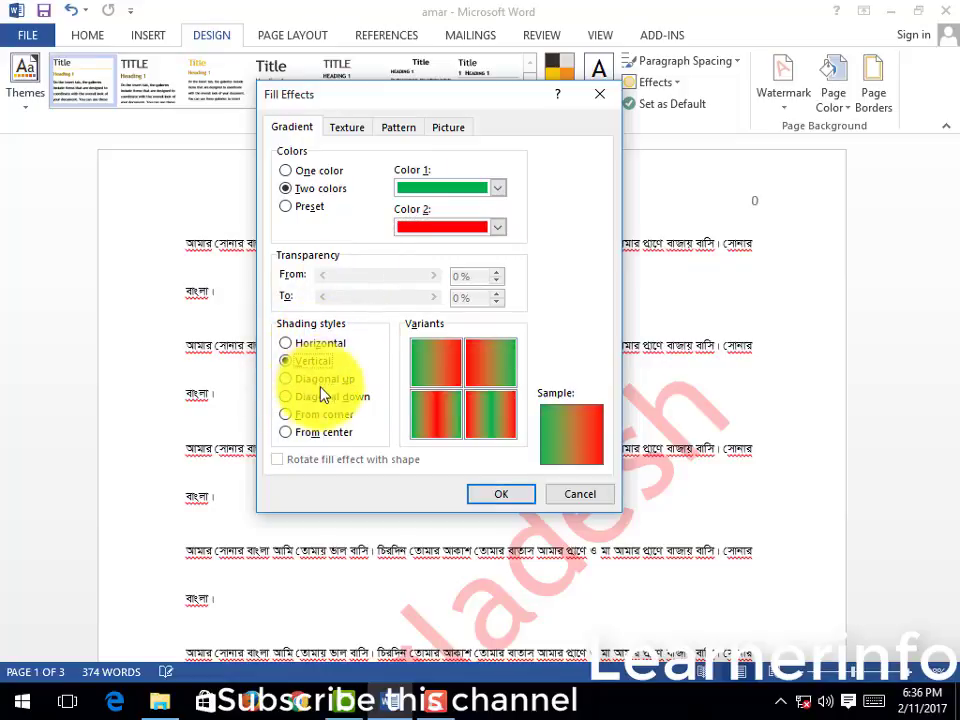
left_click(314, 381)
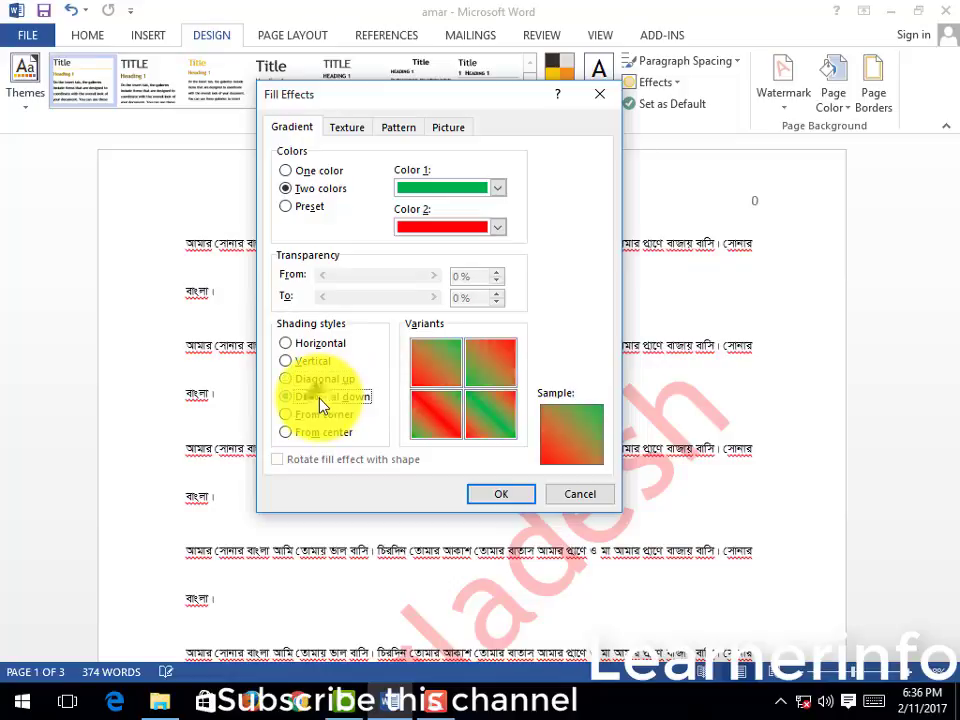
left_click(322, 416)
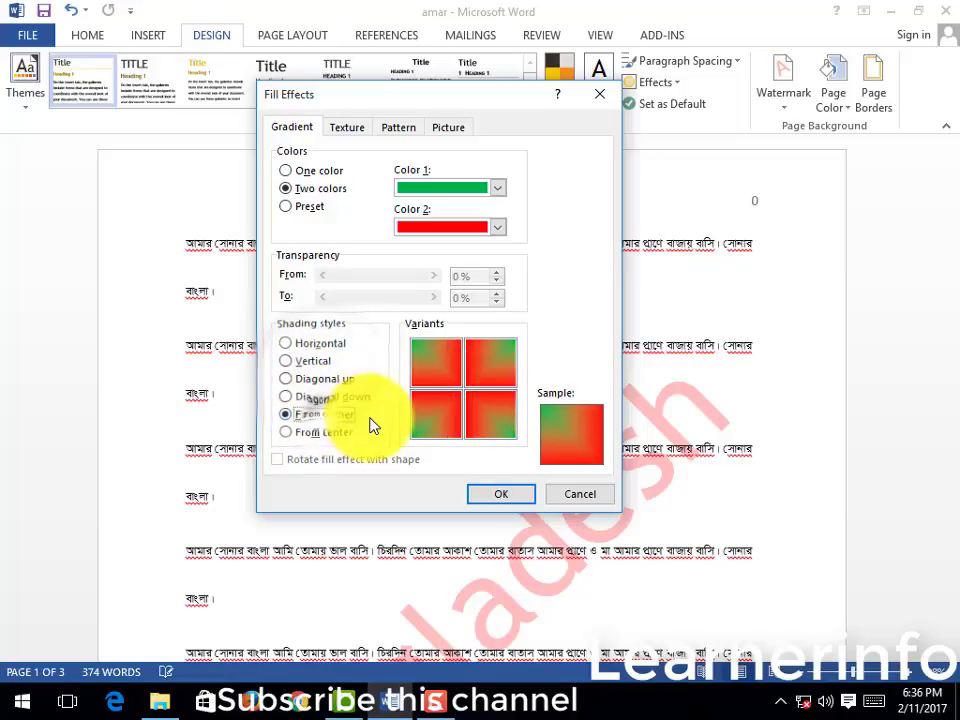
left_click(333, 397)
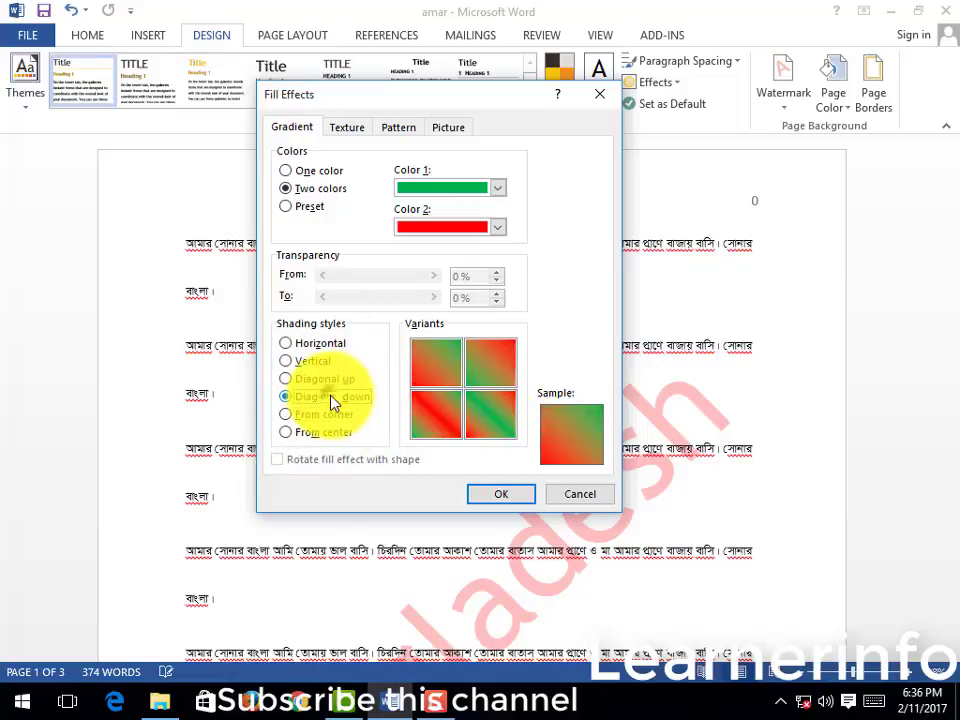
left_click(334, 418)
left_click(335, 433)
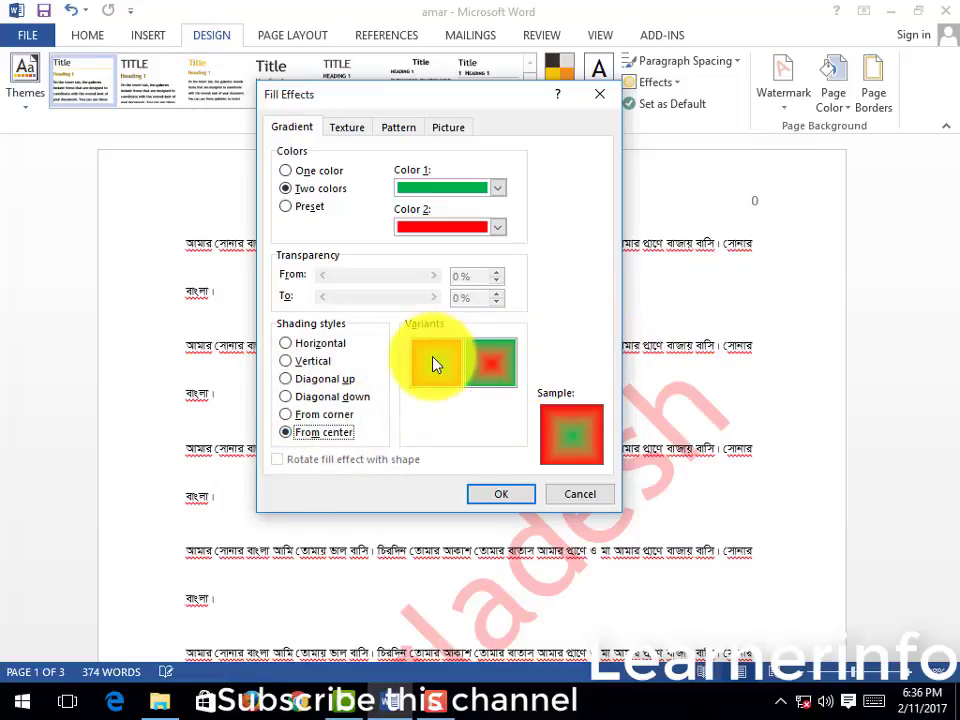
left_click(489, 364)
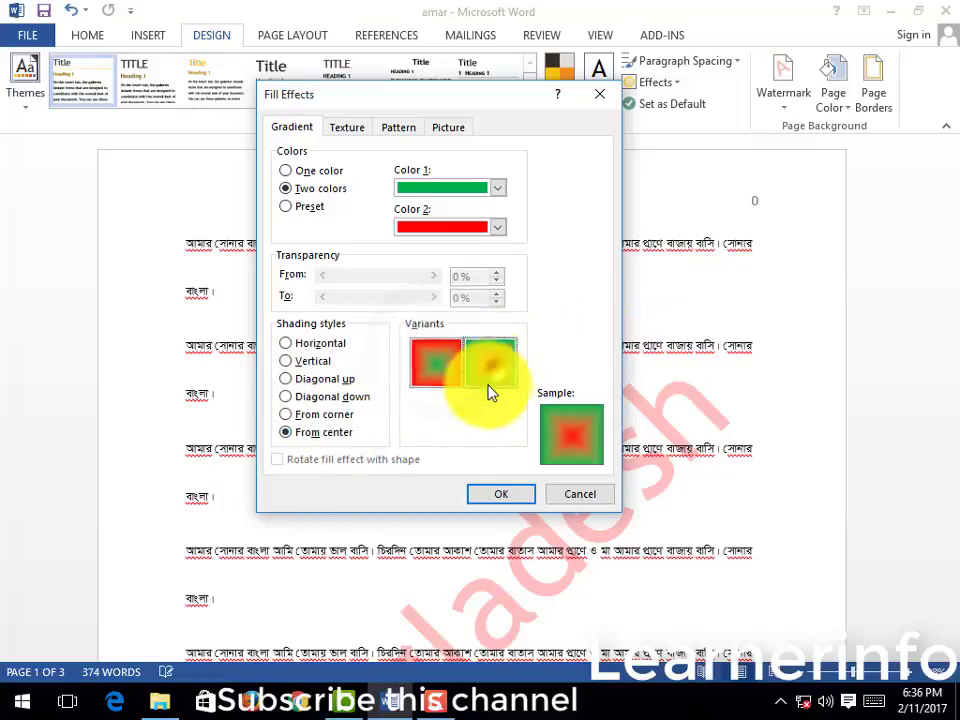
left_click(497, 494)
Set the page background to the beige Stationery texture via Fill Effects.
scroll(490, 455, "down", 3)
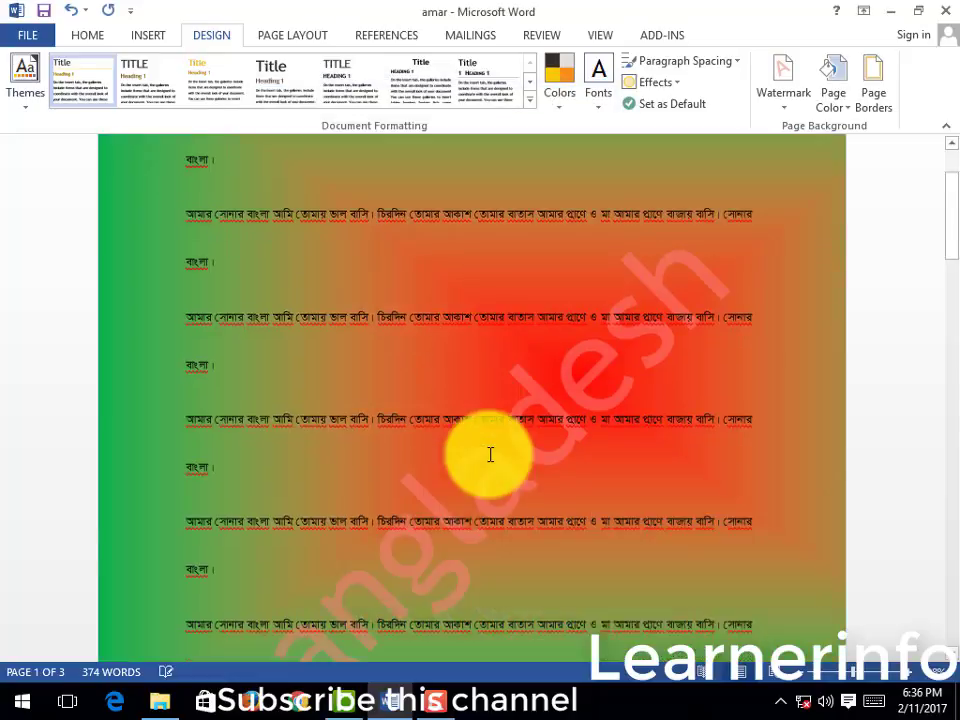
scroll(490, 455, "down", 1)
scroll(489, 452, "down", 3)
scroll(489, 452, "up", 4)
scroll(489, 452, "up", 3)
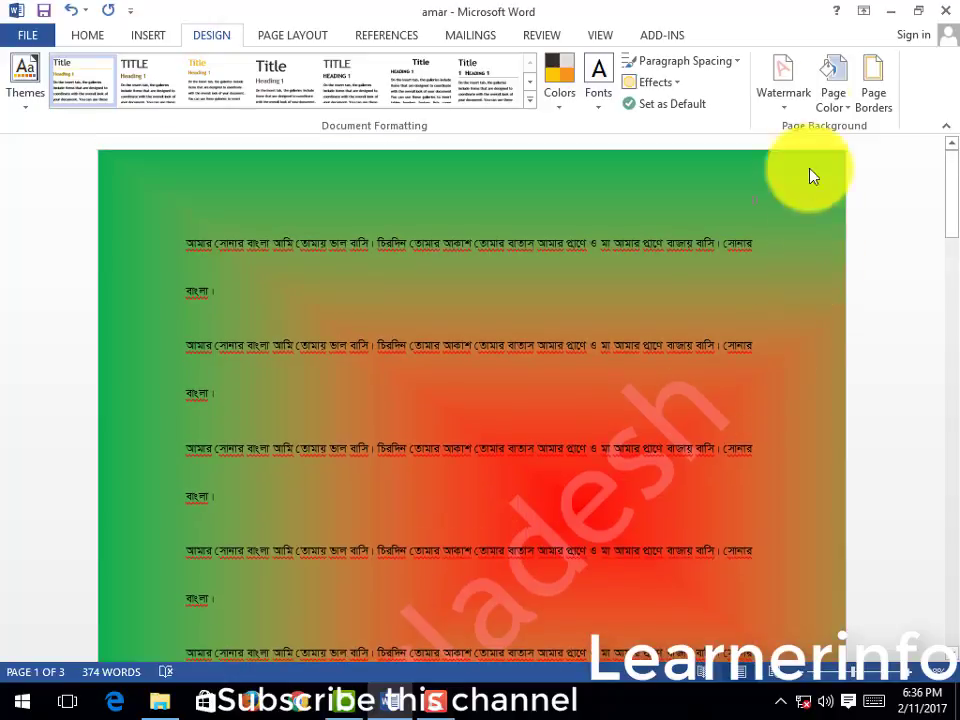
left_click(838, 98)
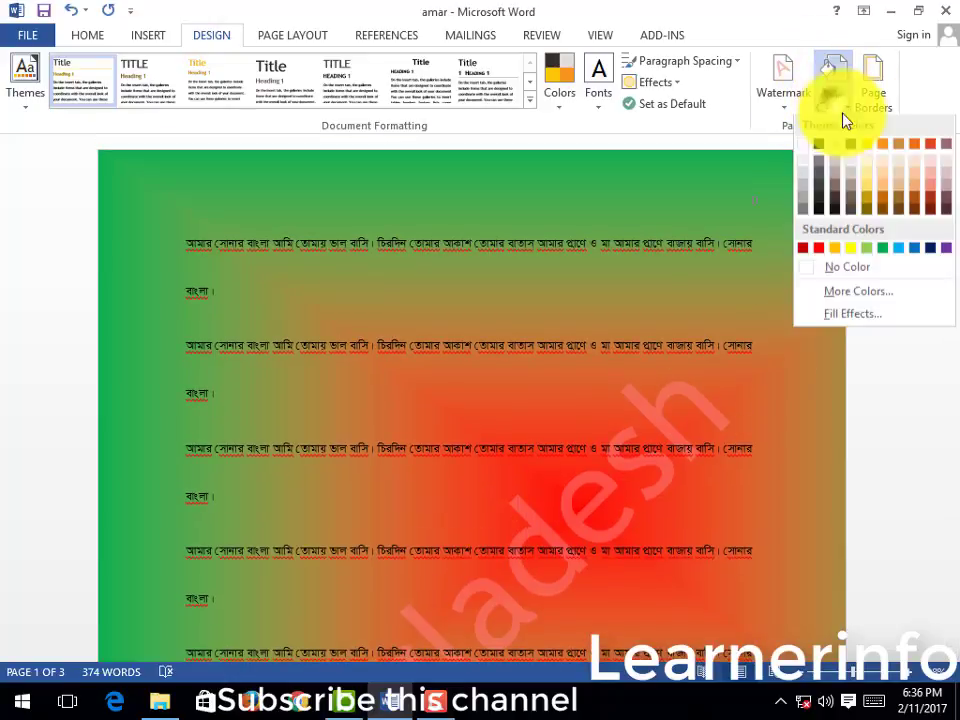
left_click(833, 318)
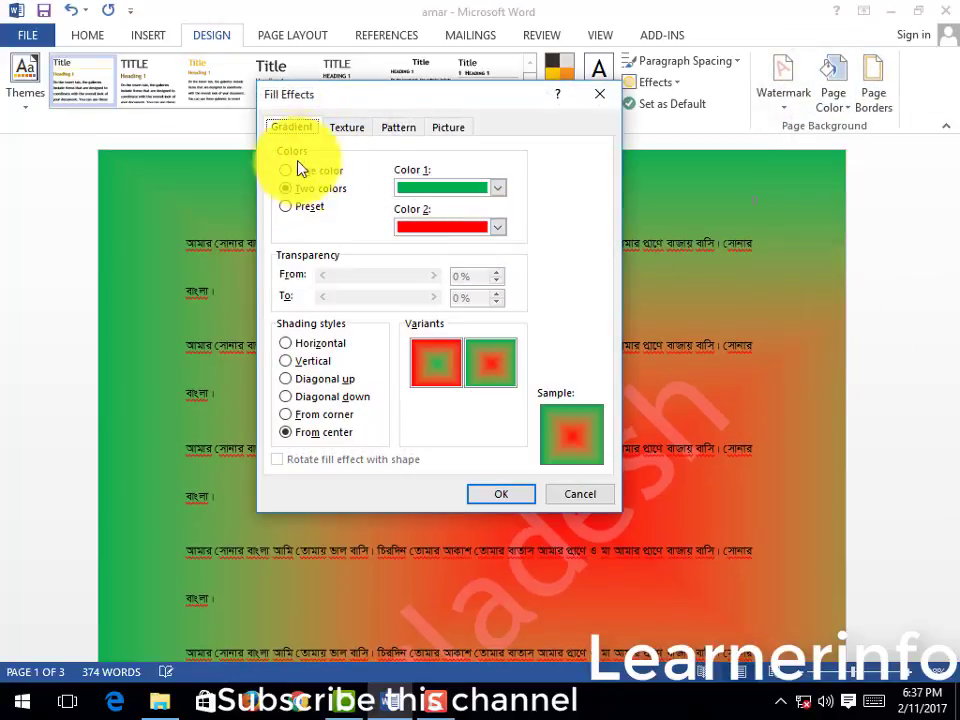
left_click(348, 128)
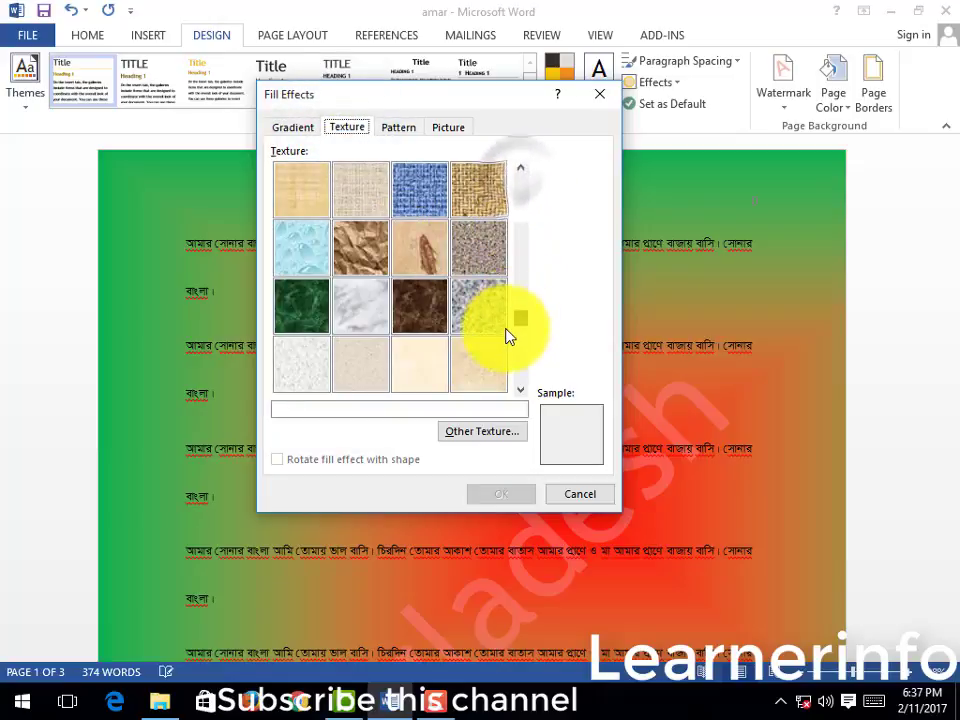
scroll(505, 321, "down", 2)
left_click(478, 255)
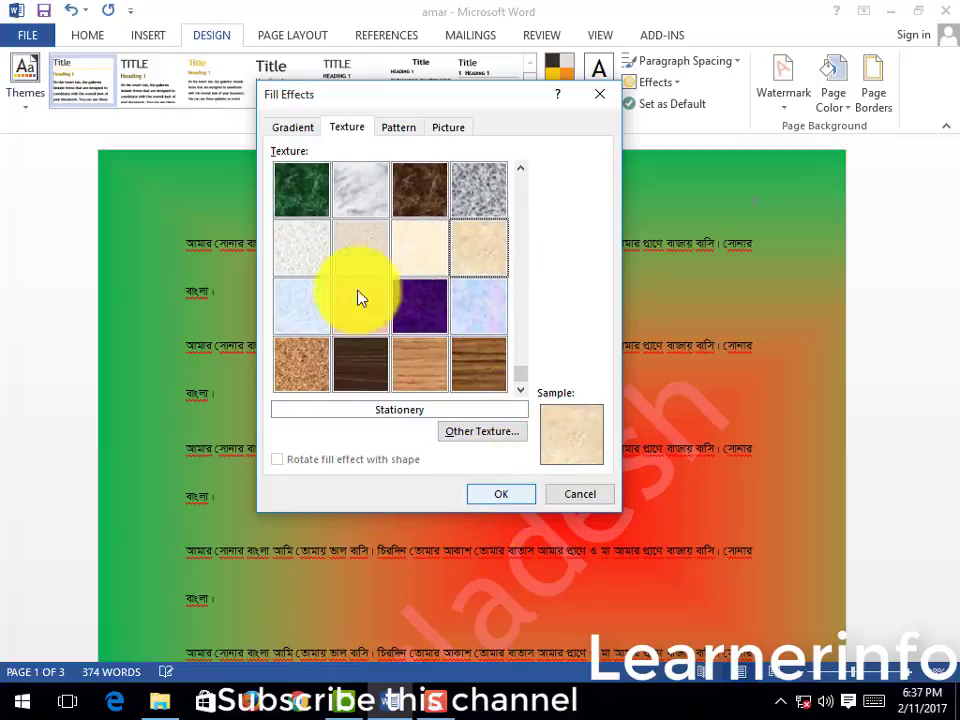
left_click(503, 497)
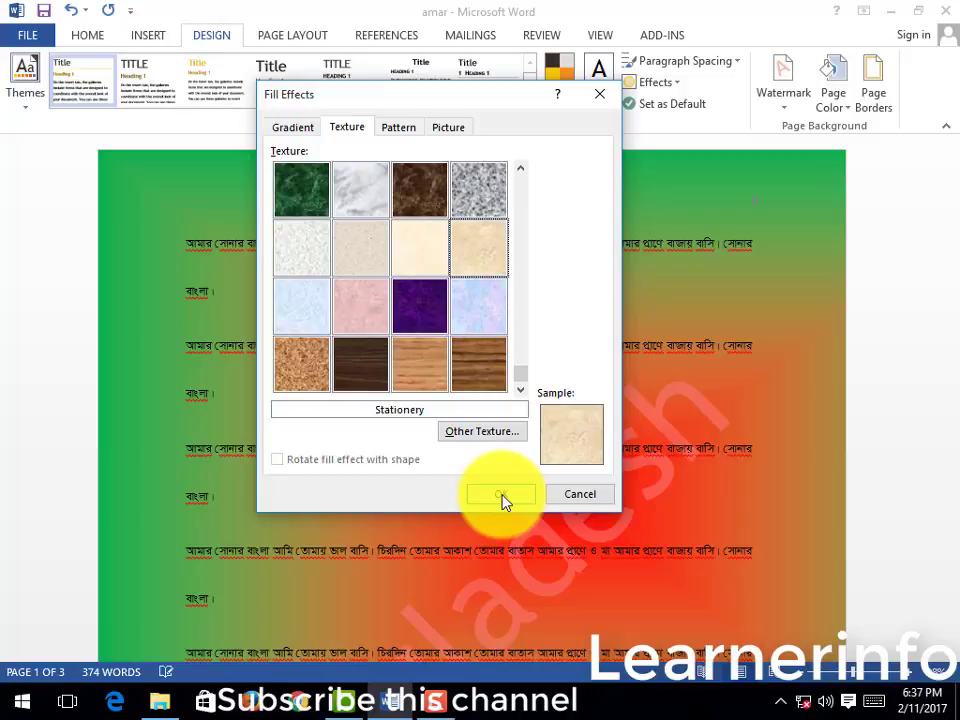
scroll(467, 538, "down", 1)
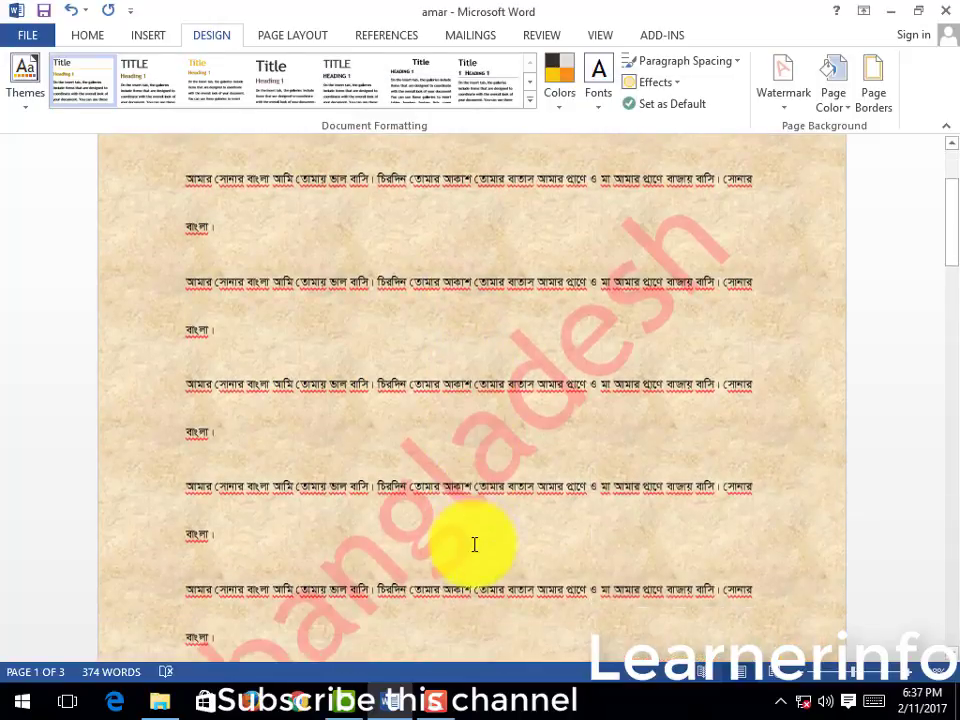
Fill the page with a Light downward diagonal pattern, black foreground on green background.
scroll(475, 544, "up", 1)
left_click(836, 98)
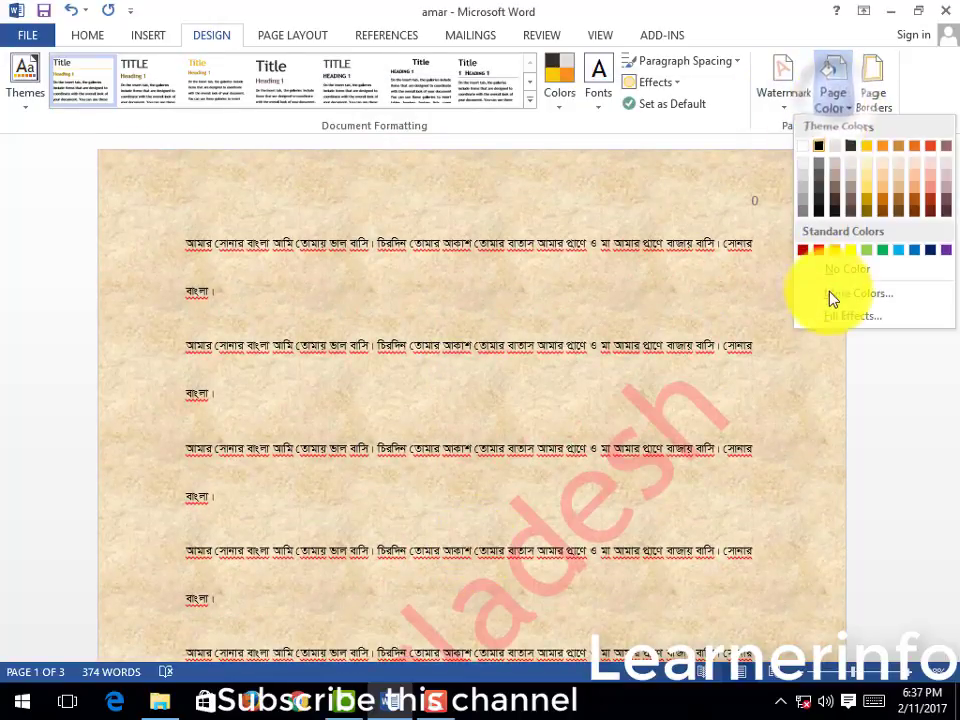
left_click(853, 316)
left_click(397, 127)
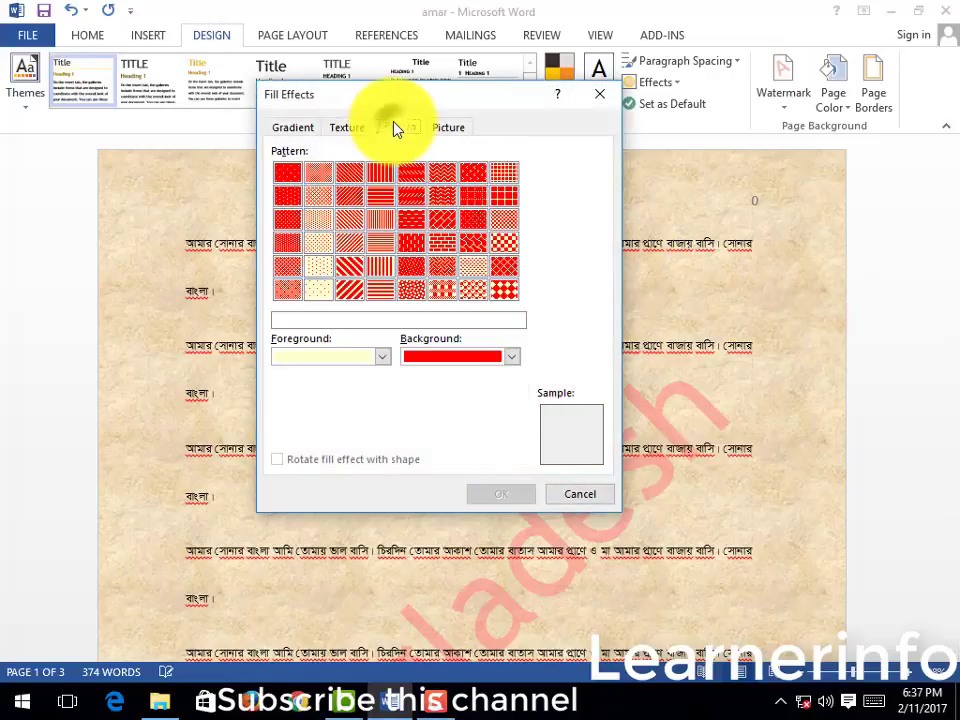
left_click(405, 266)
left_click(380, 357)
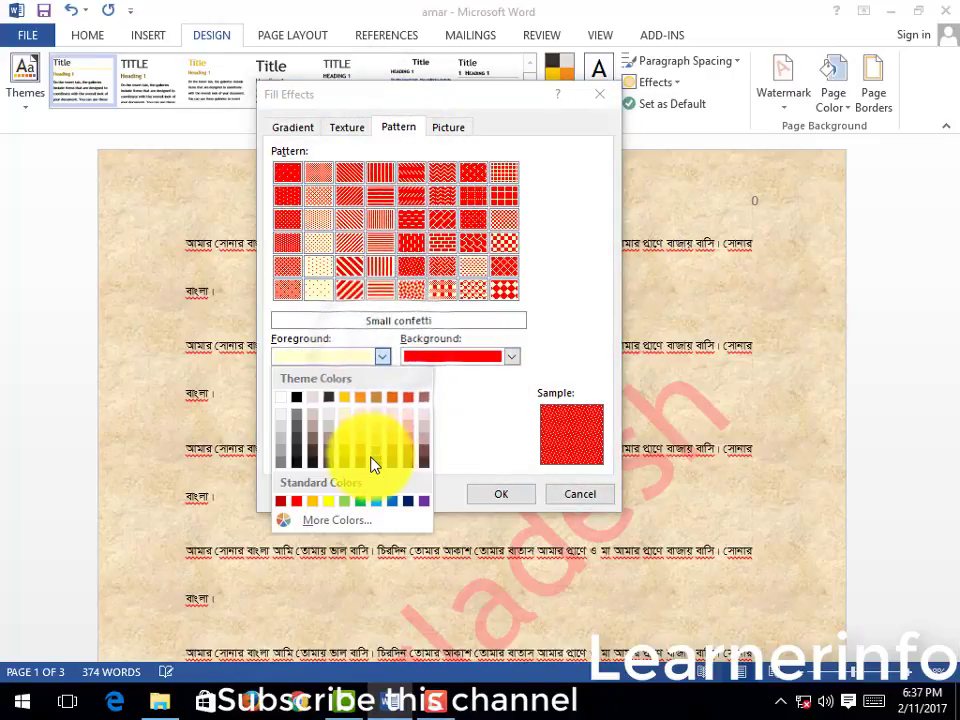
left_click(296, 398)
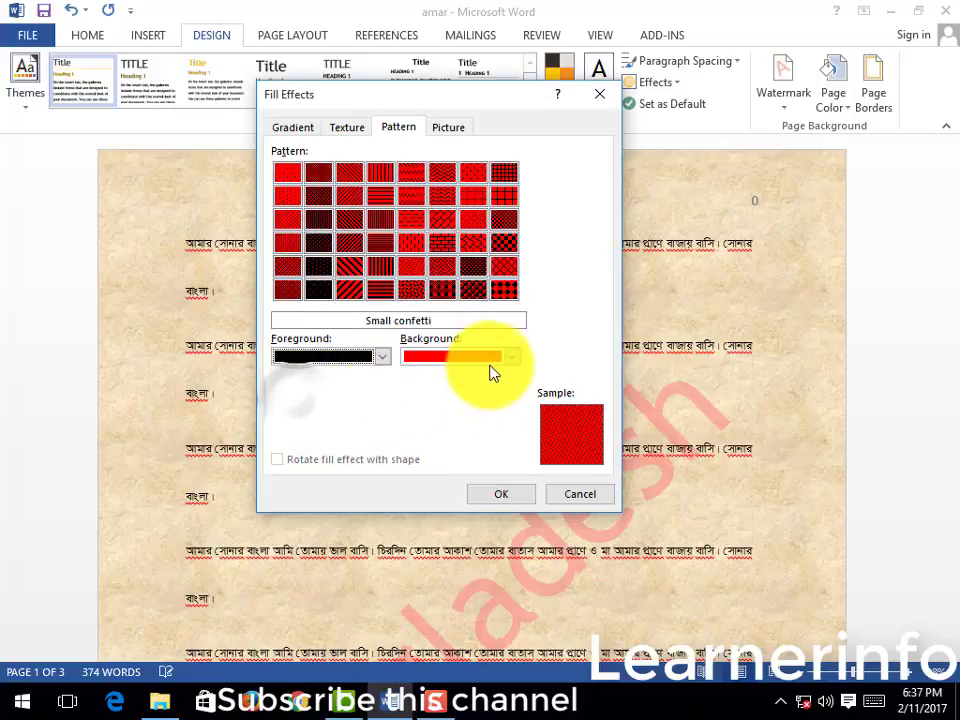
left_click(506, 362)
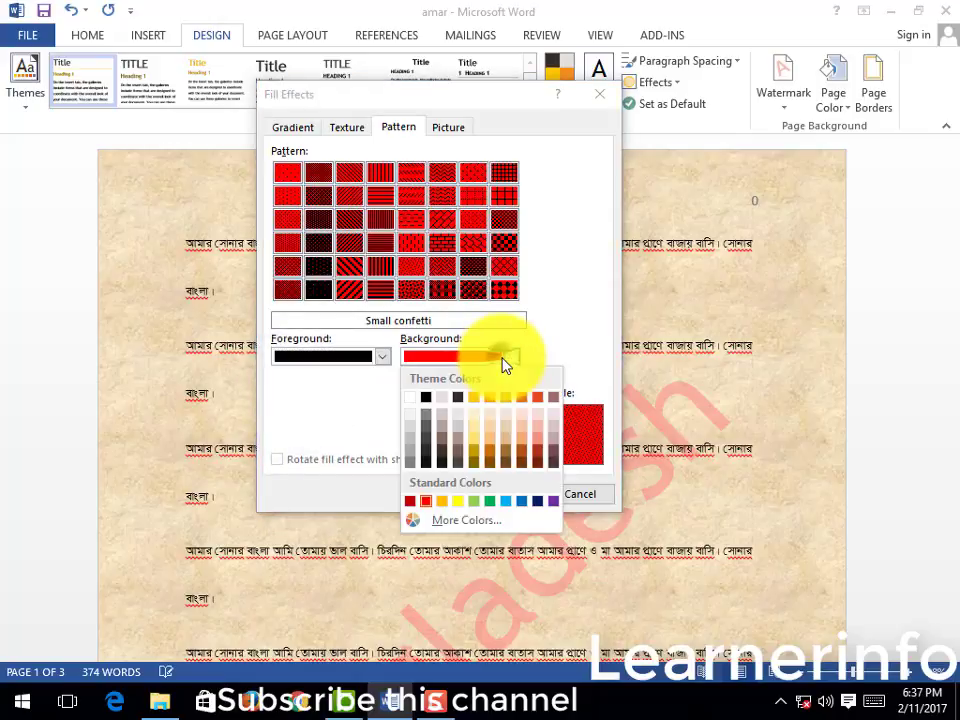
left_click(493, 502)
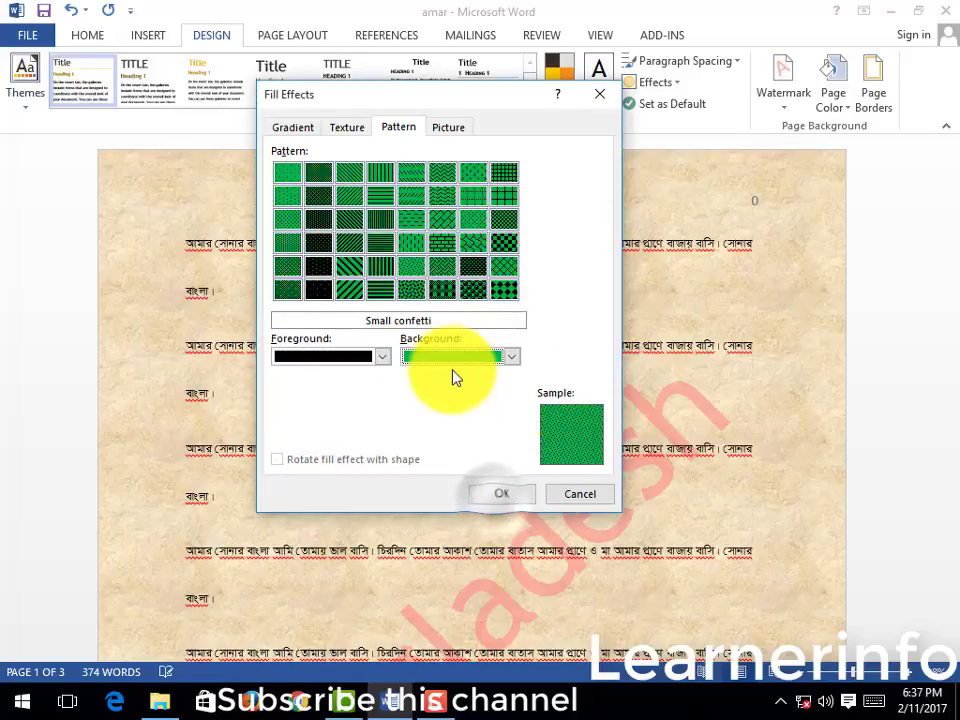
left_click(442, 195)
left_click(349, 173)
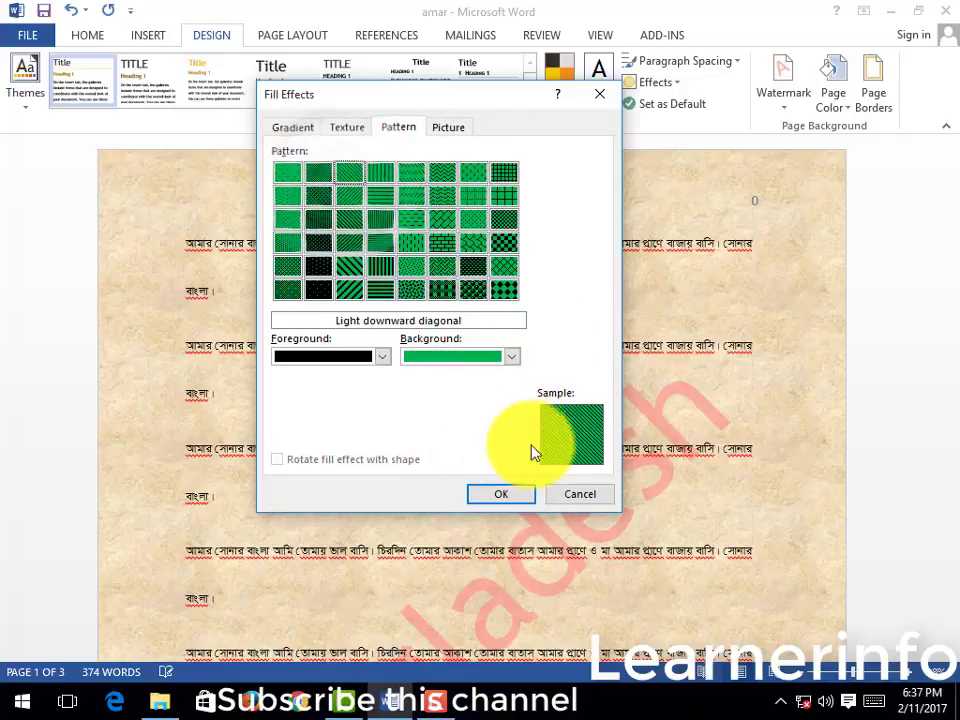
left_click(521, 495)
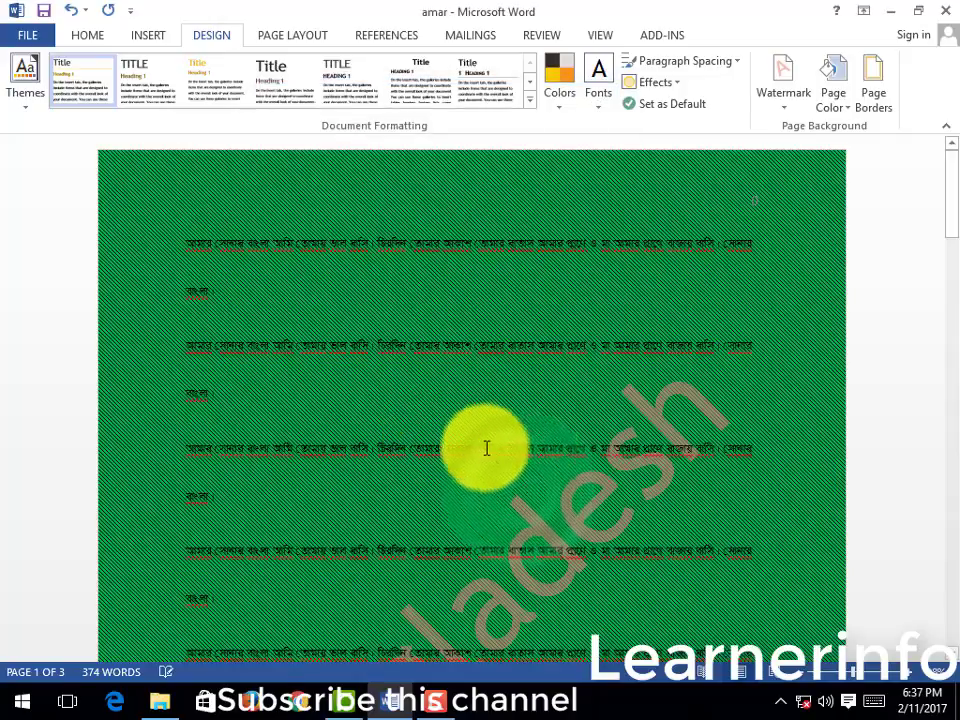
Open the Fill Effects Picture tab and browse Pictures > Saved Pictures offline, choosing nothing.
left_click(838, 103)
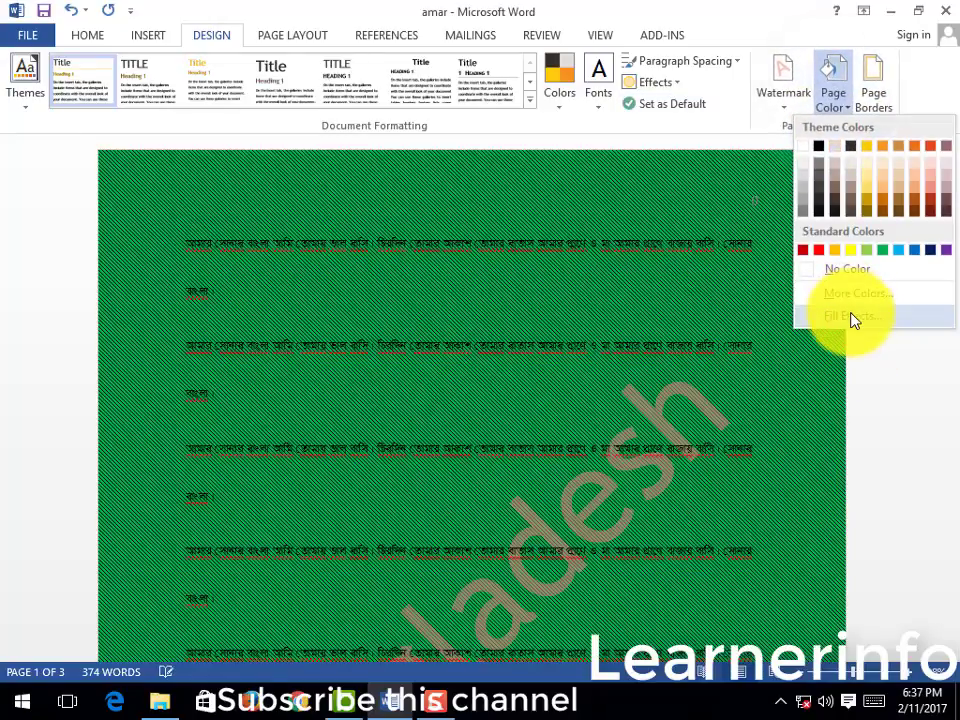
left_click(866, 318)
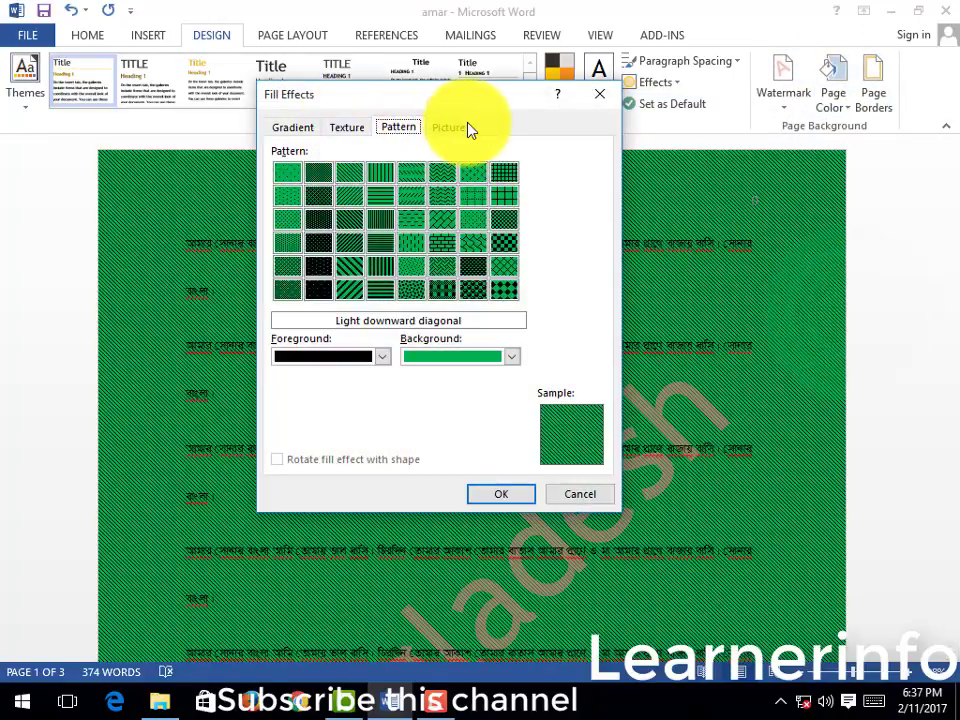
left_click(456, 128)
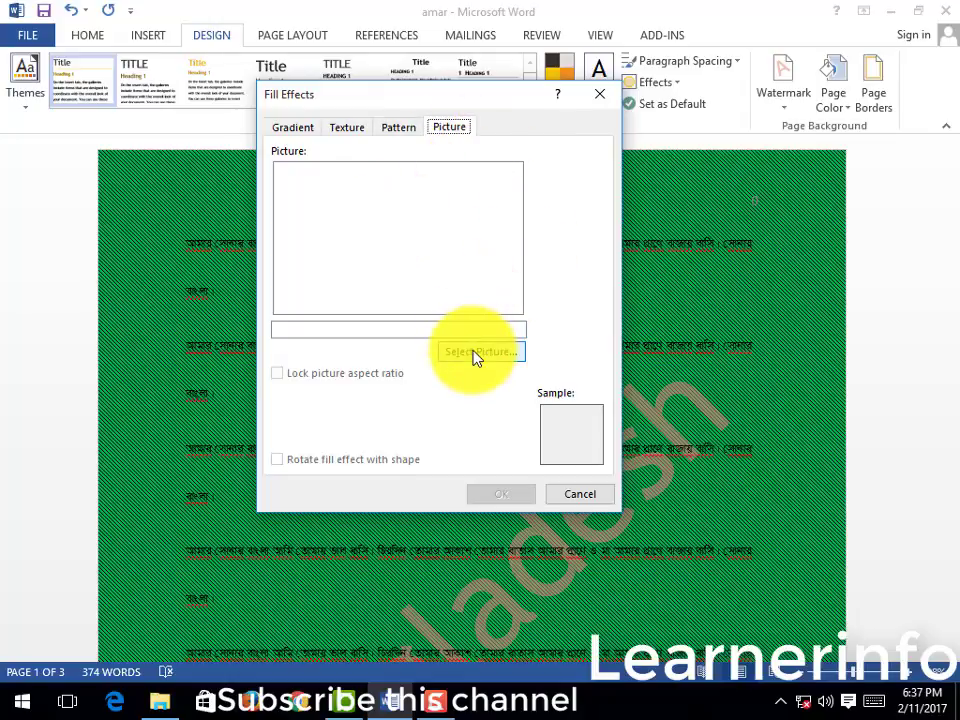
left_click(476, 353)
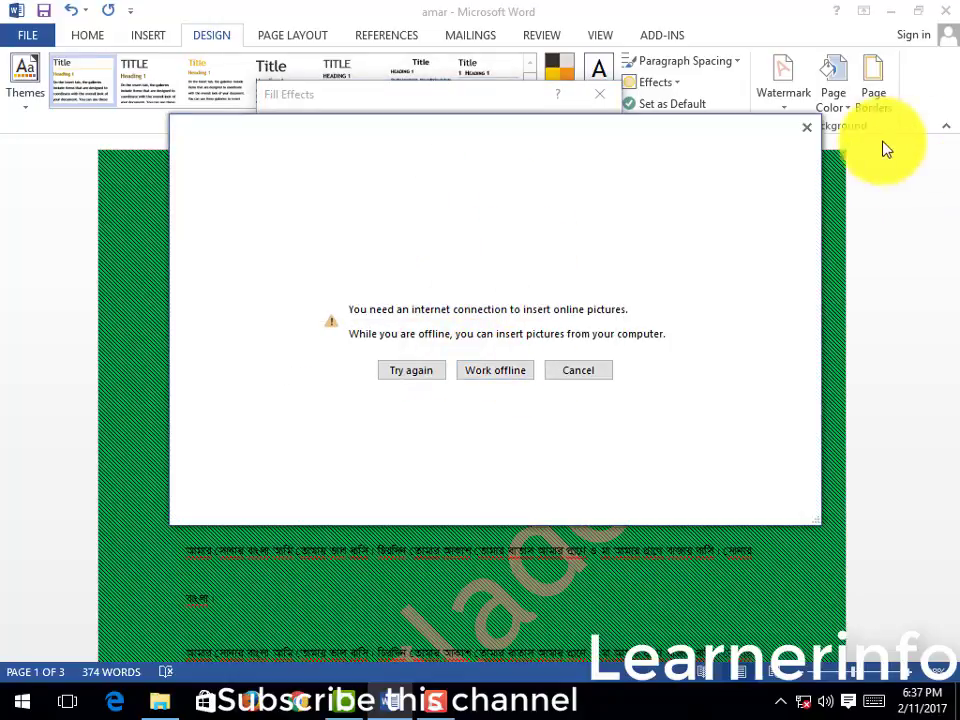
left_click(806, 128)
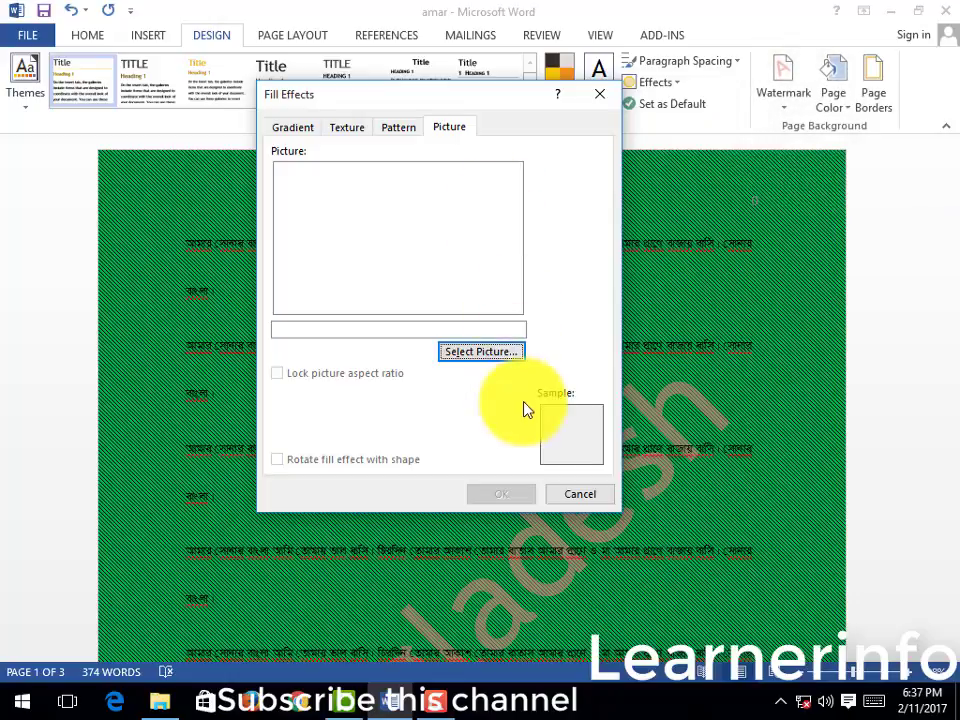
left_click(481, 353)
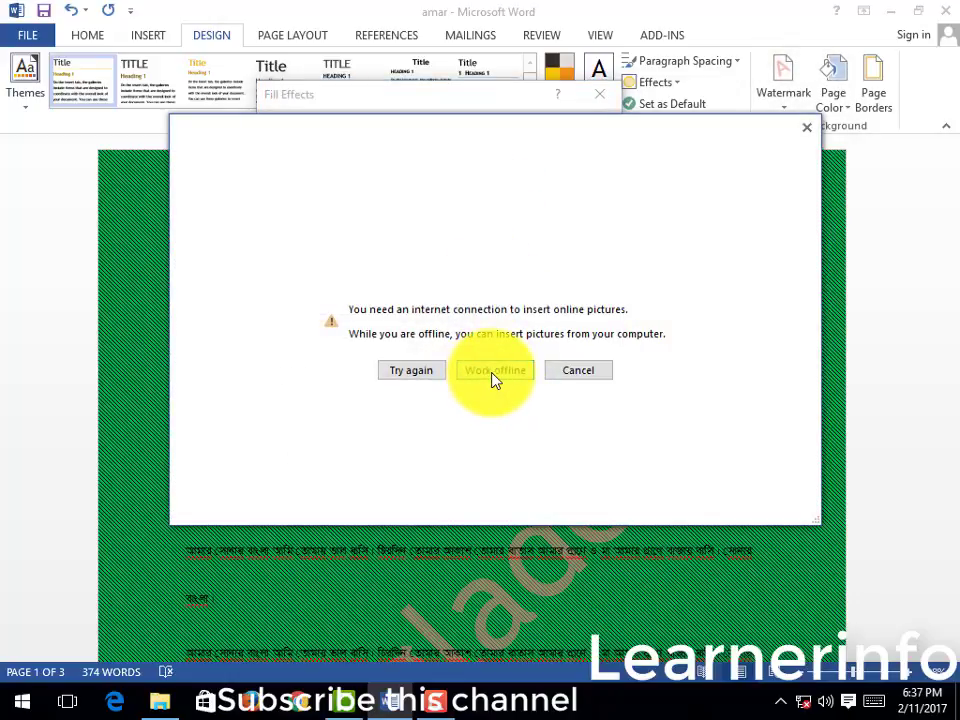
left_click(492, 377)
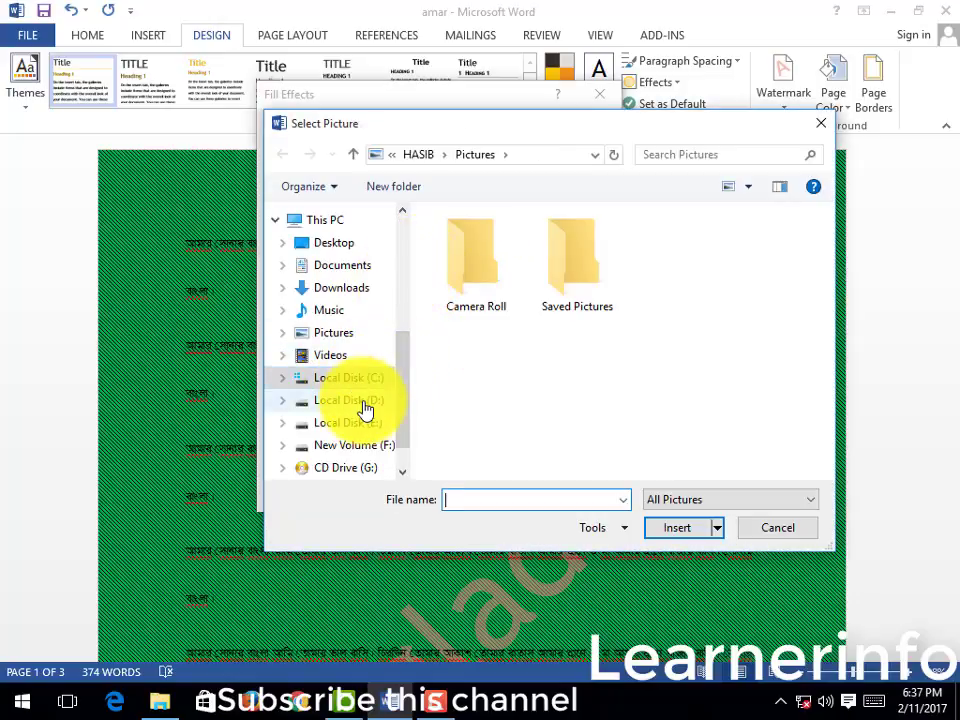
left_click(338, 336)
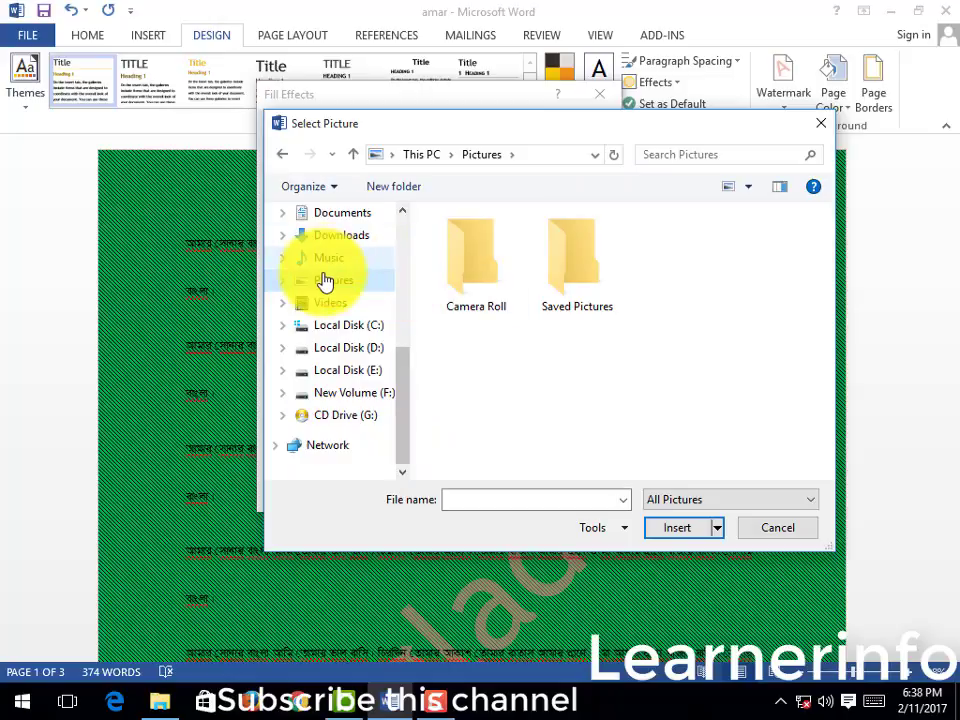
double_click(583, 280)
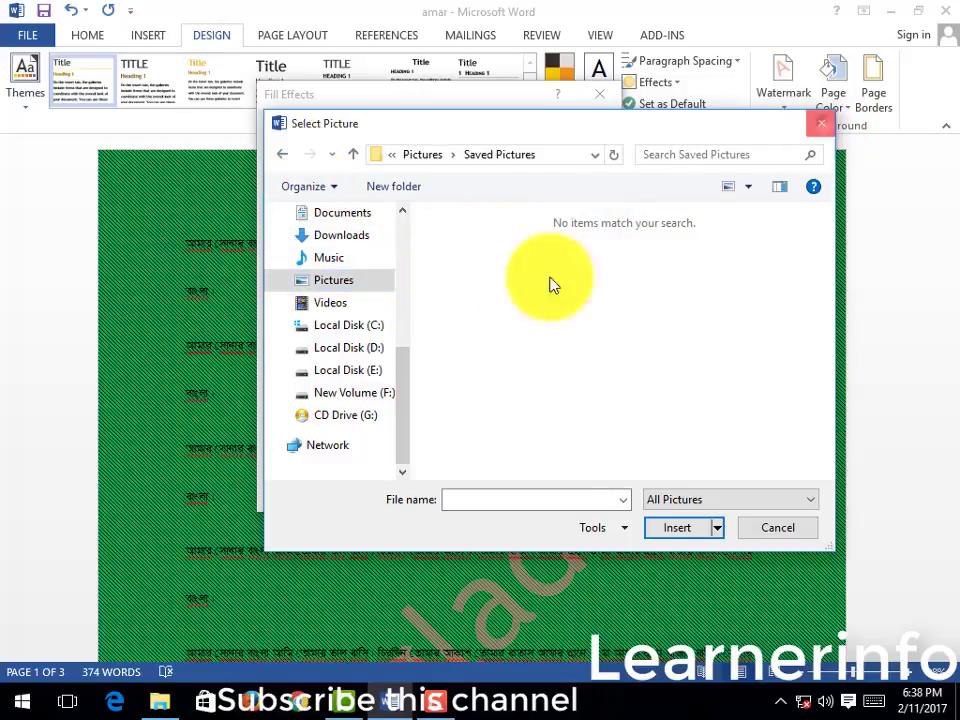
key("Escape")
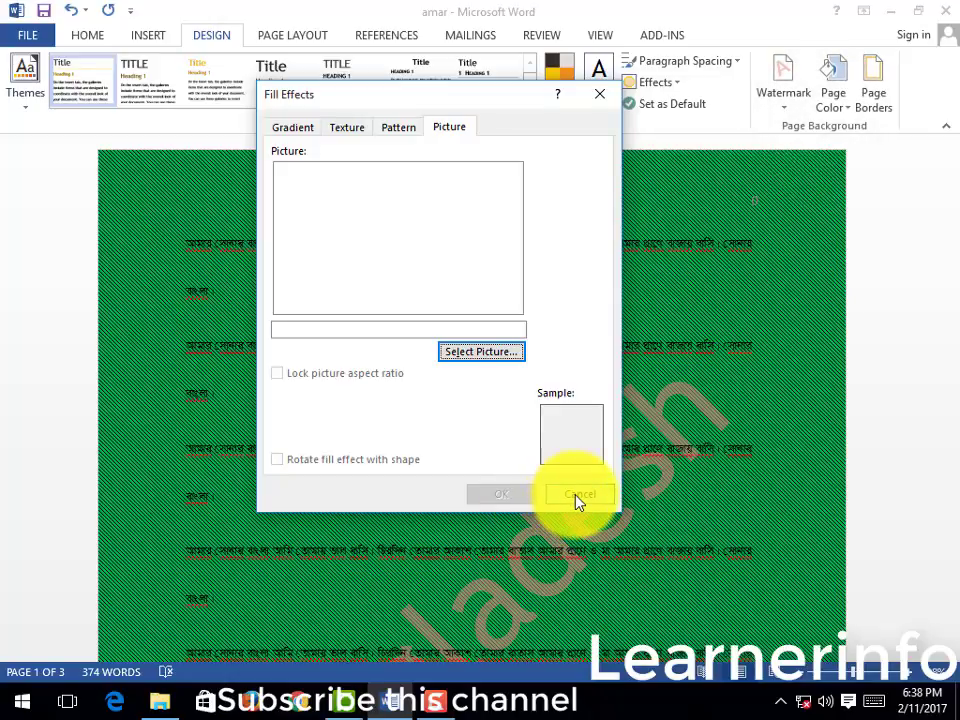
Cancel Fill Effects, set Page Color to No Color, and save the document.
left_click(304, 130)
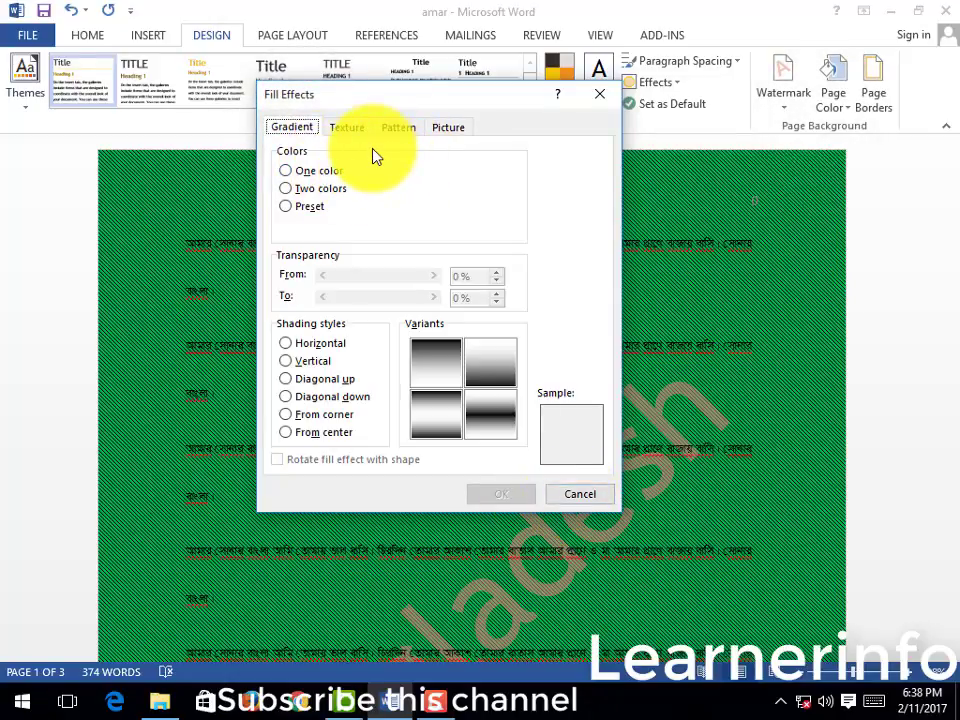
left_click(587, 496)
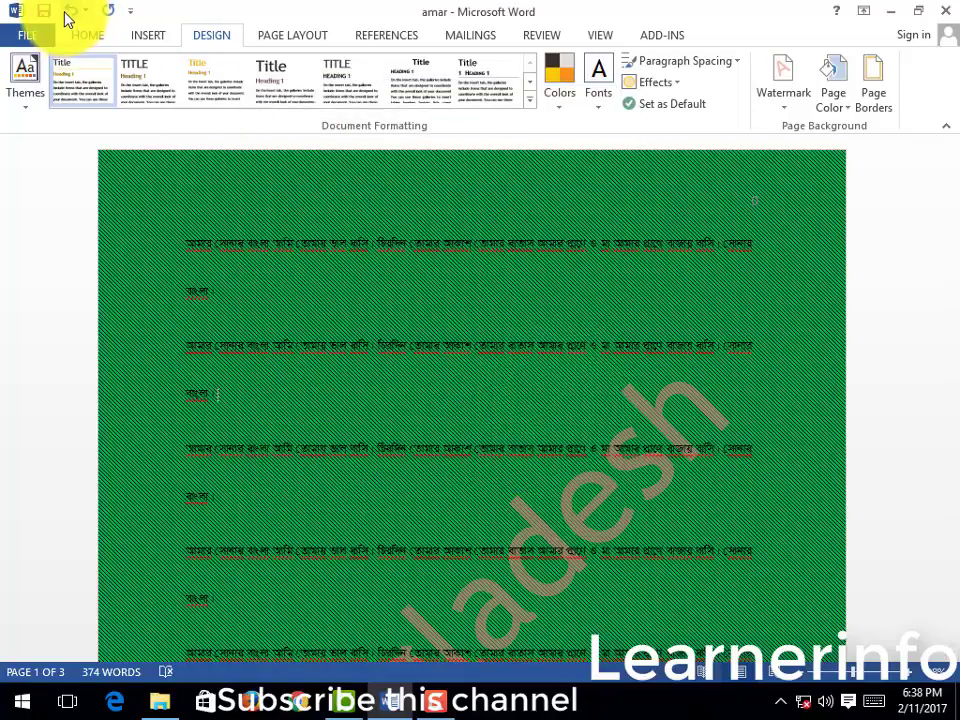
left_click(828, 108)
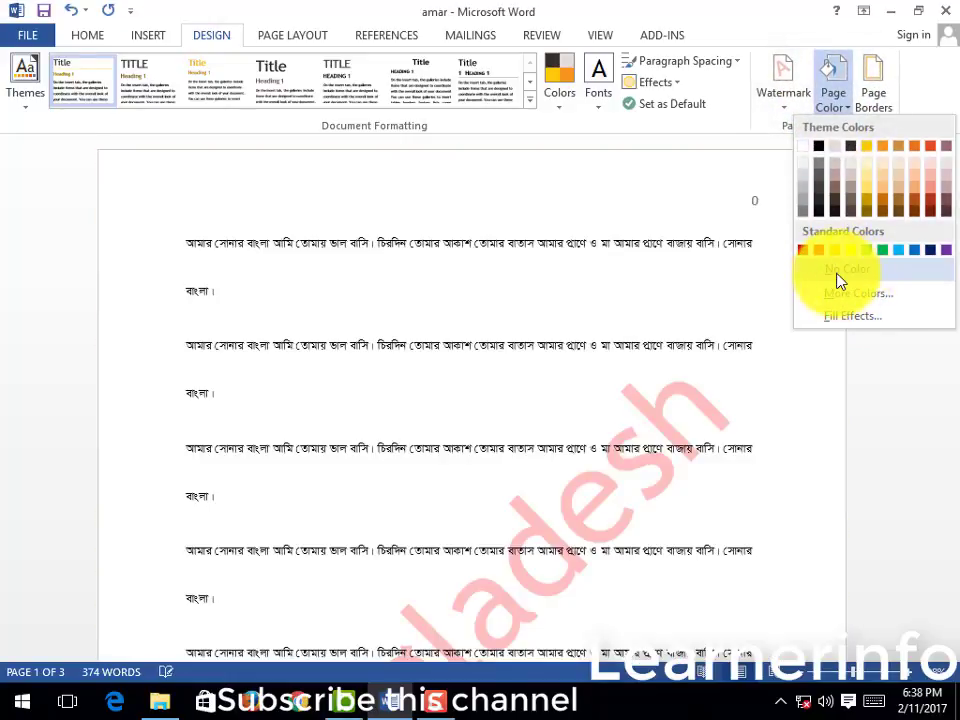
left_click(845, 274)
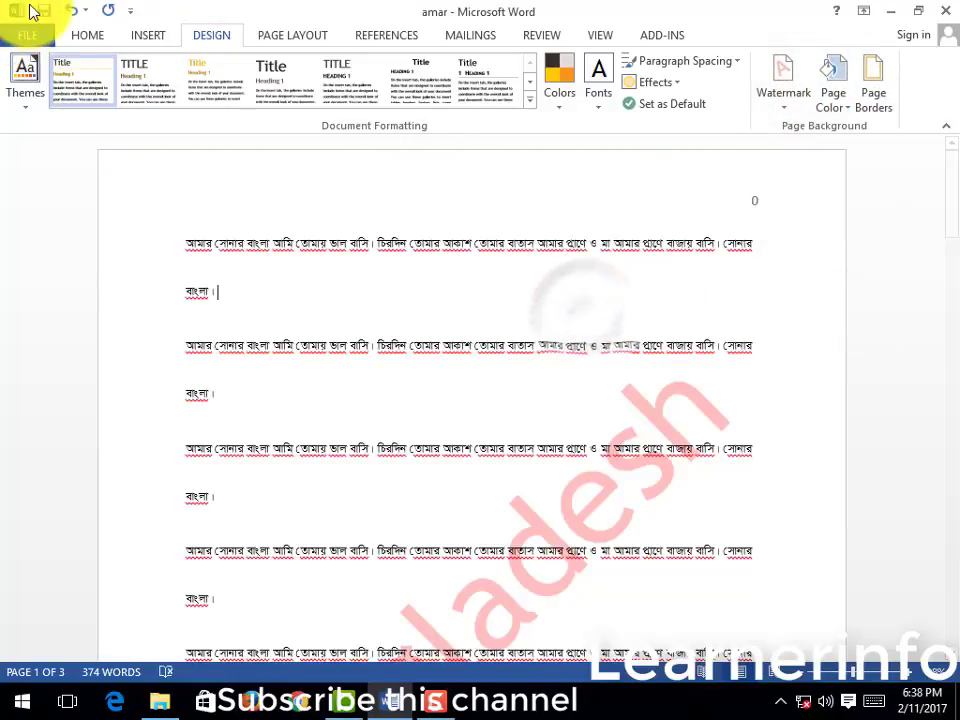
left_click(45, 12)
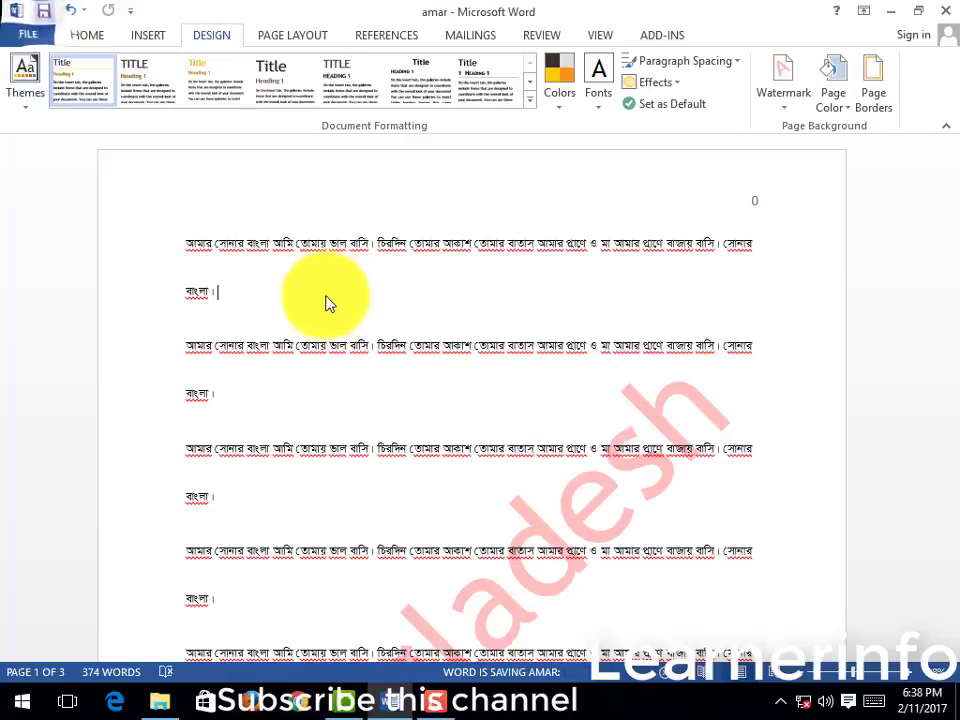
Apply a red, 3 pt, thick striped Box page border to the whole document.
left_click(877, 95)
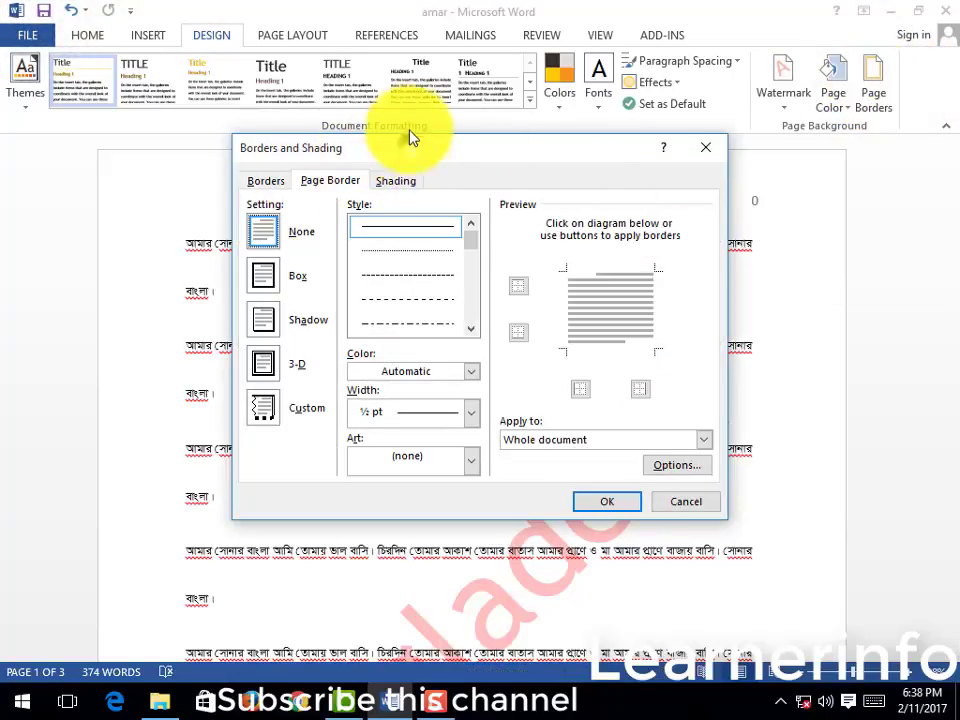
left_click_drag(410, 137, 373, 122)
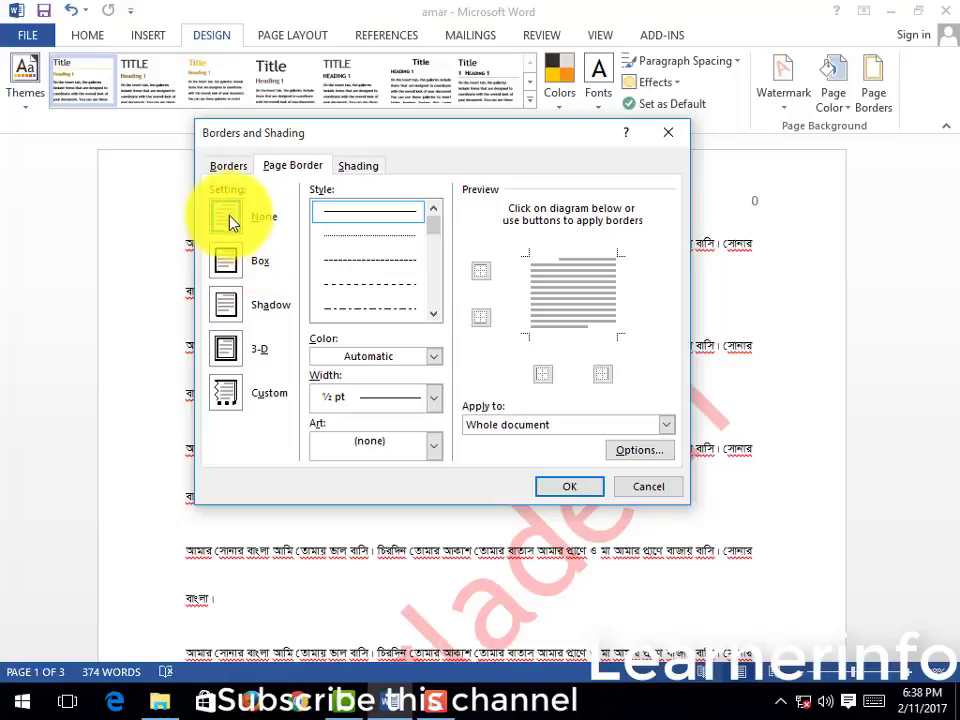
left_click(227, 264)
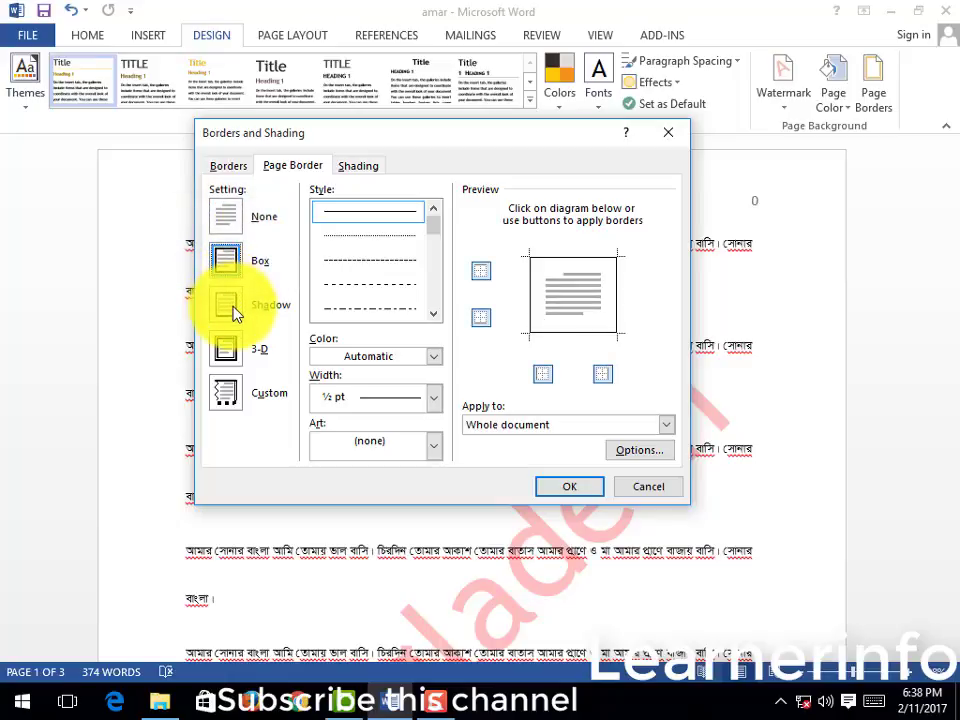
left_click(227, 349)
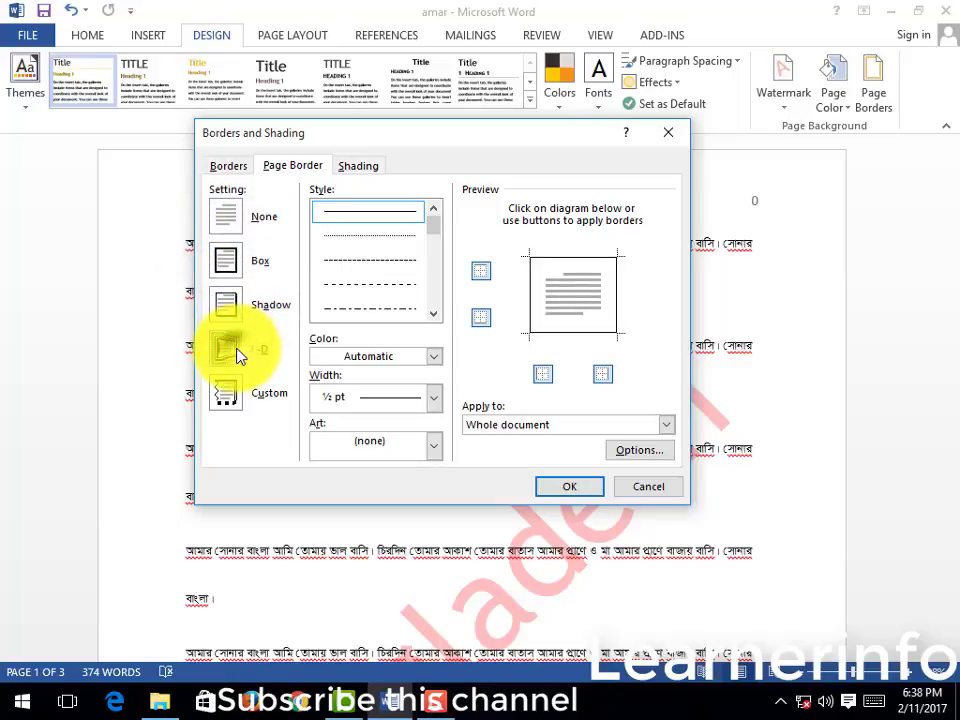
left_click(227, 270)
left_click_drag(435, 222, 421, 304)
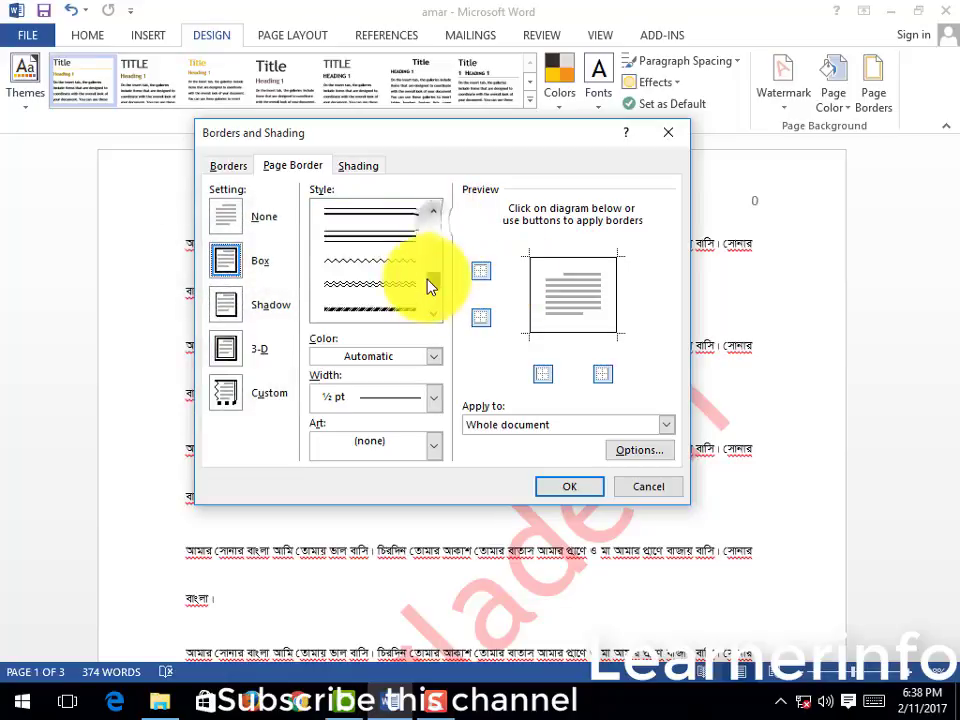
left_click(369, 214)
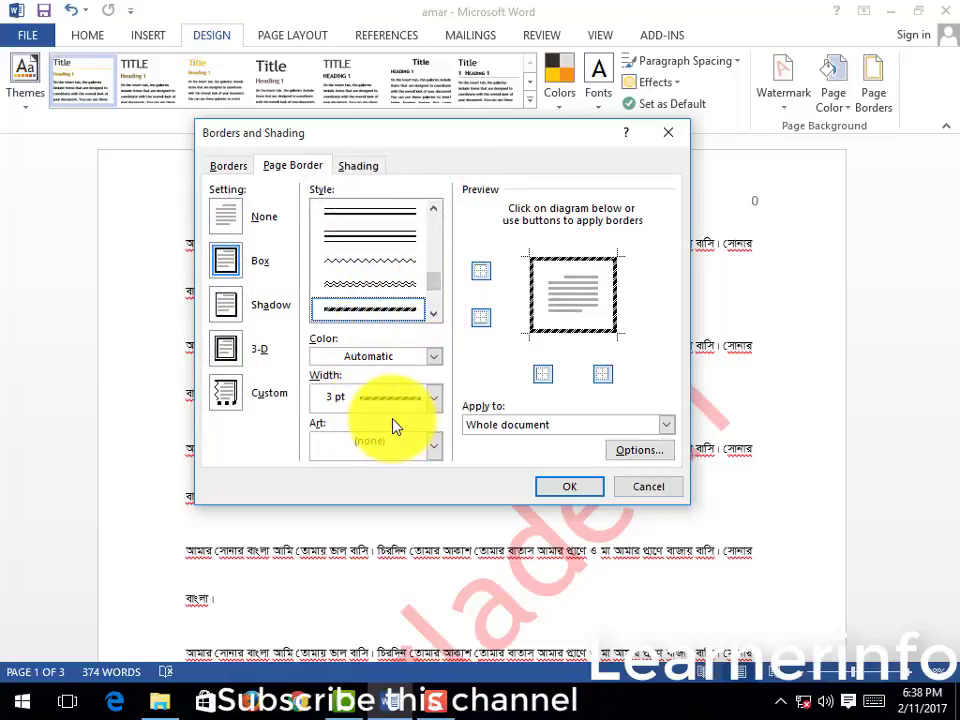
left_click(432, 399)
left_click(430, 401)
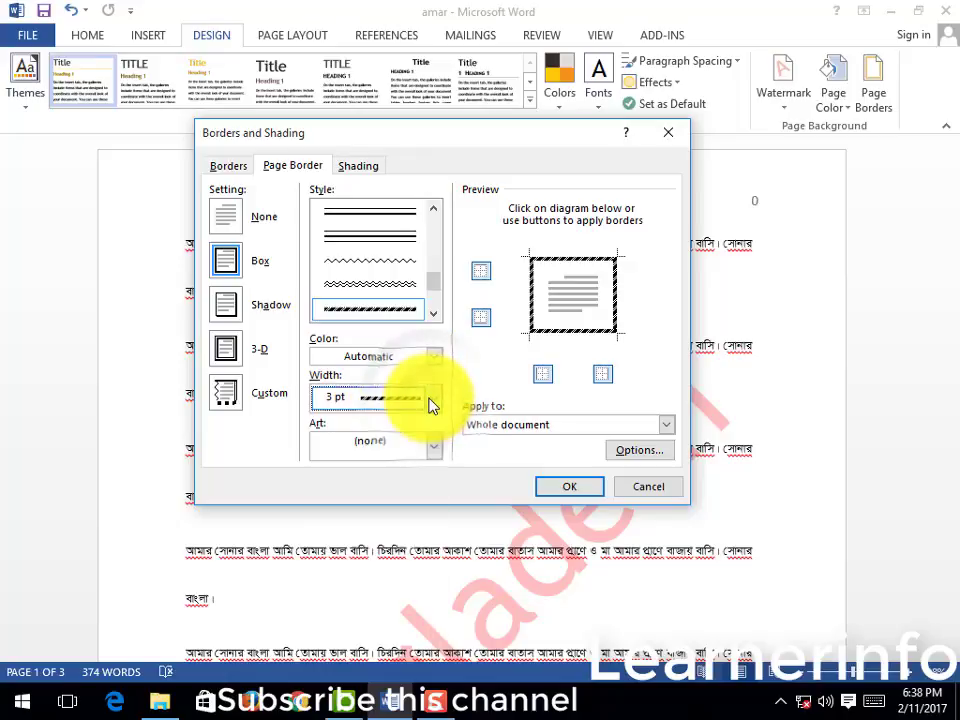
left_click(432, 358)
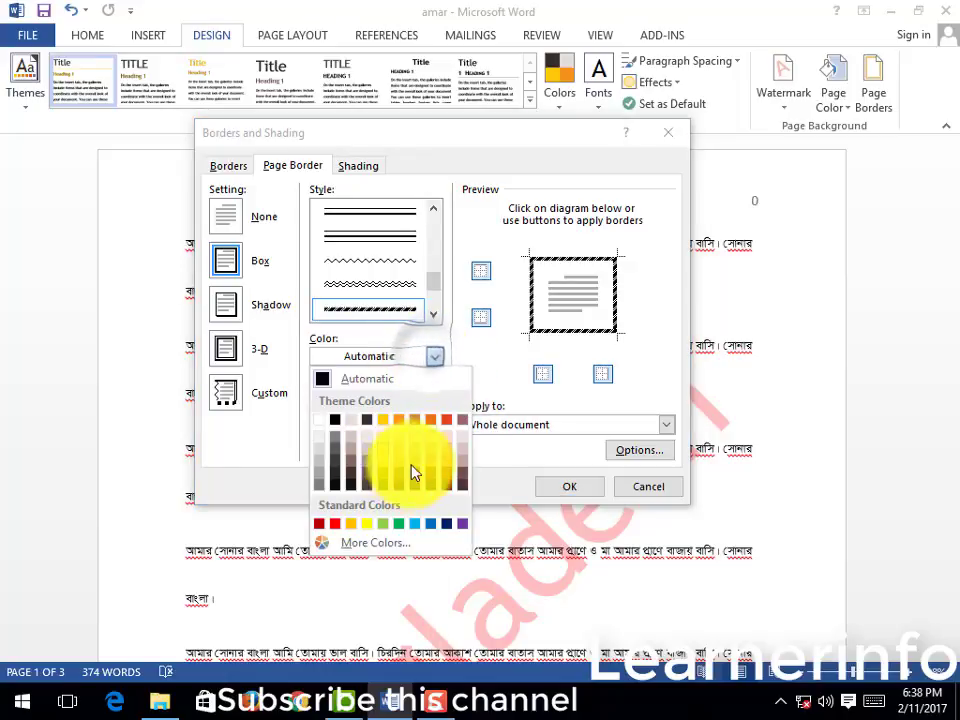
left_click(334, 524)
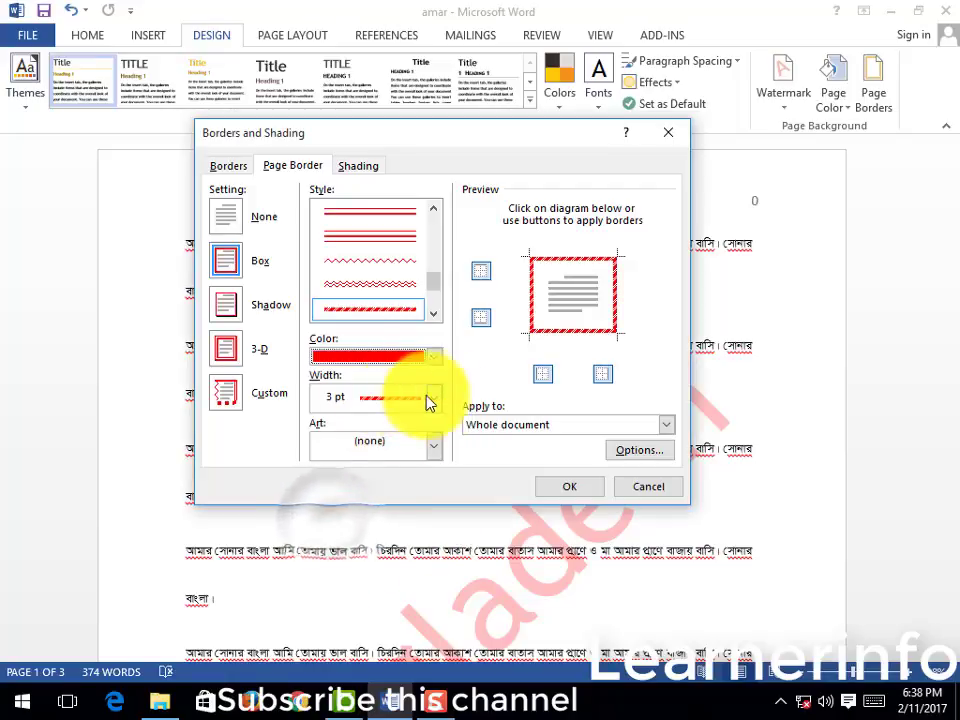
left_click(570, 487)
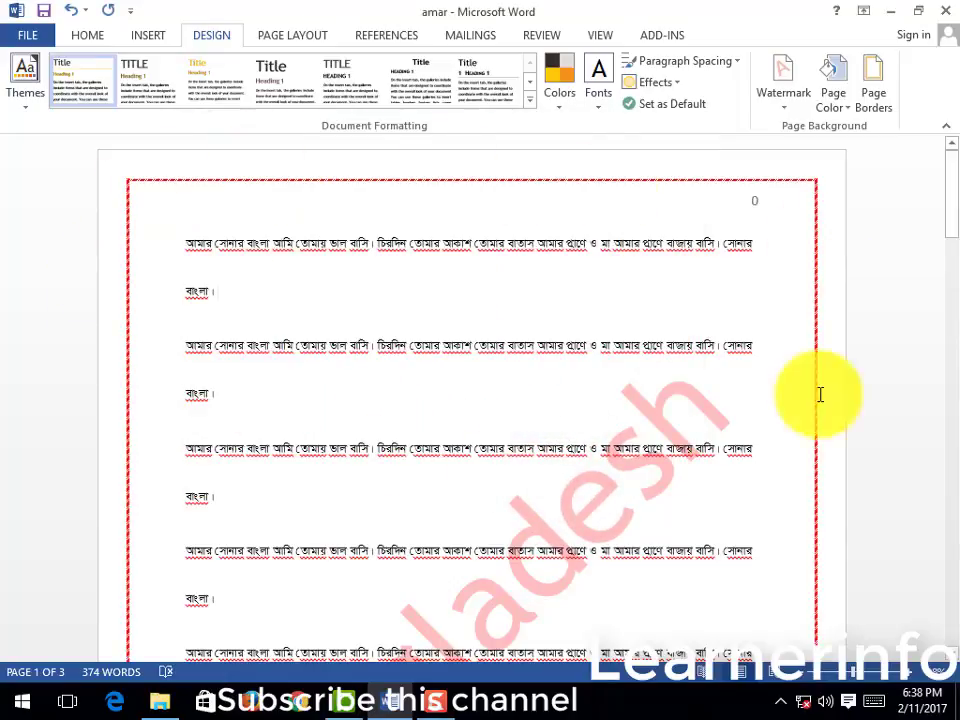
Replace the striped line with a decorative Art page border at 10 pt.
left_click(872, 85)
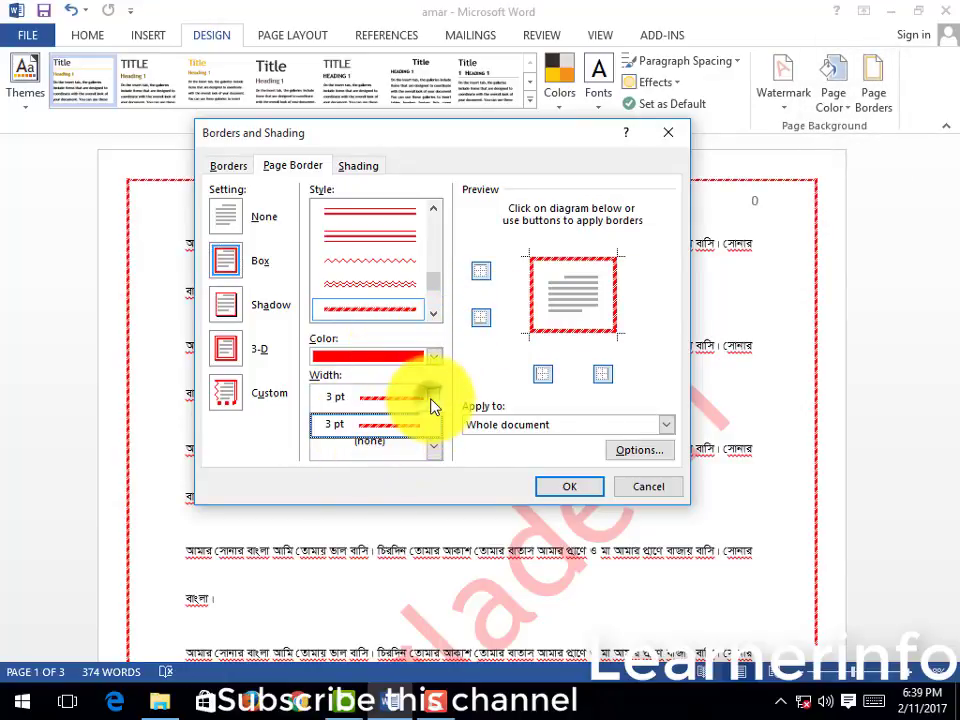
left_click(433, 403)
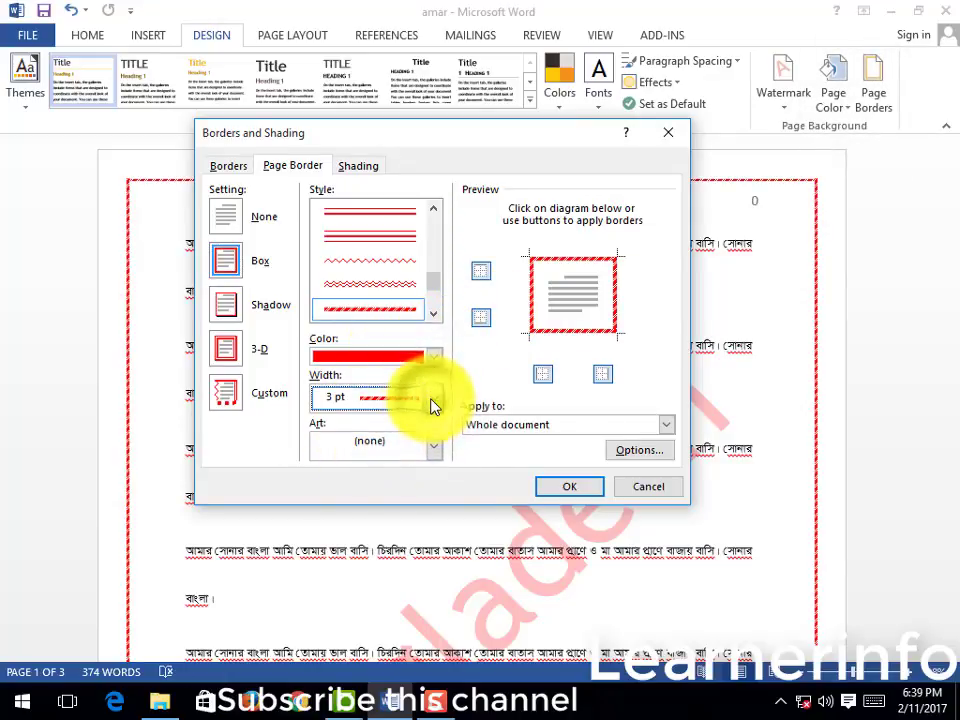
left_click(436, 455)
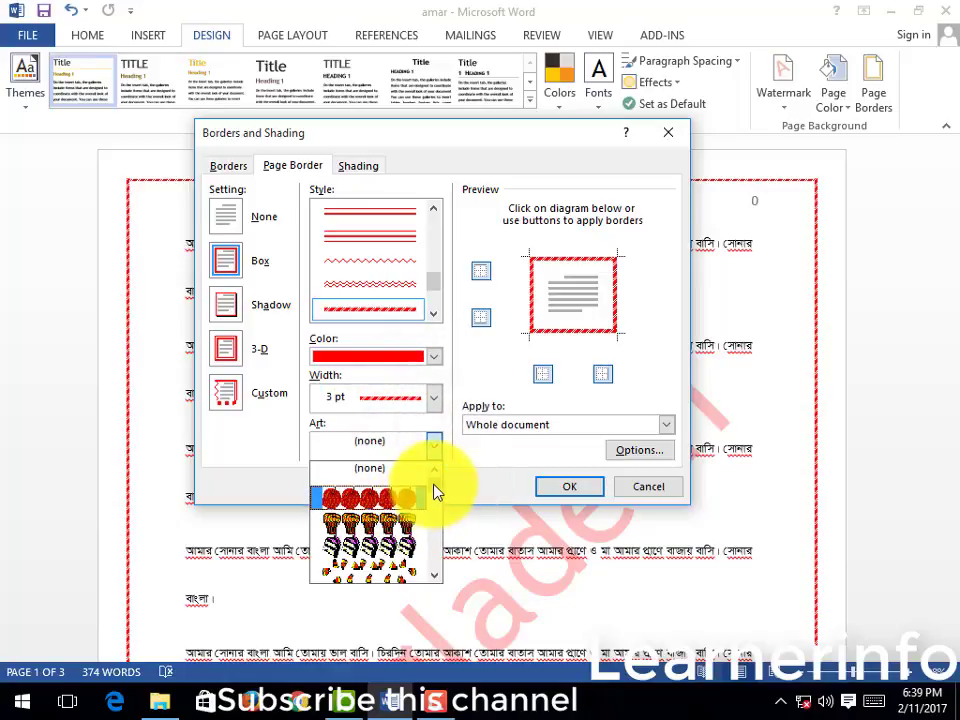
scroll(437, 570, "down", 5)
scroll(437, 570, "down", 3)
scroll(407, 552, "down", 2)
scroll(405, 550, "down", 2)
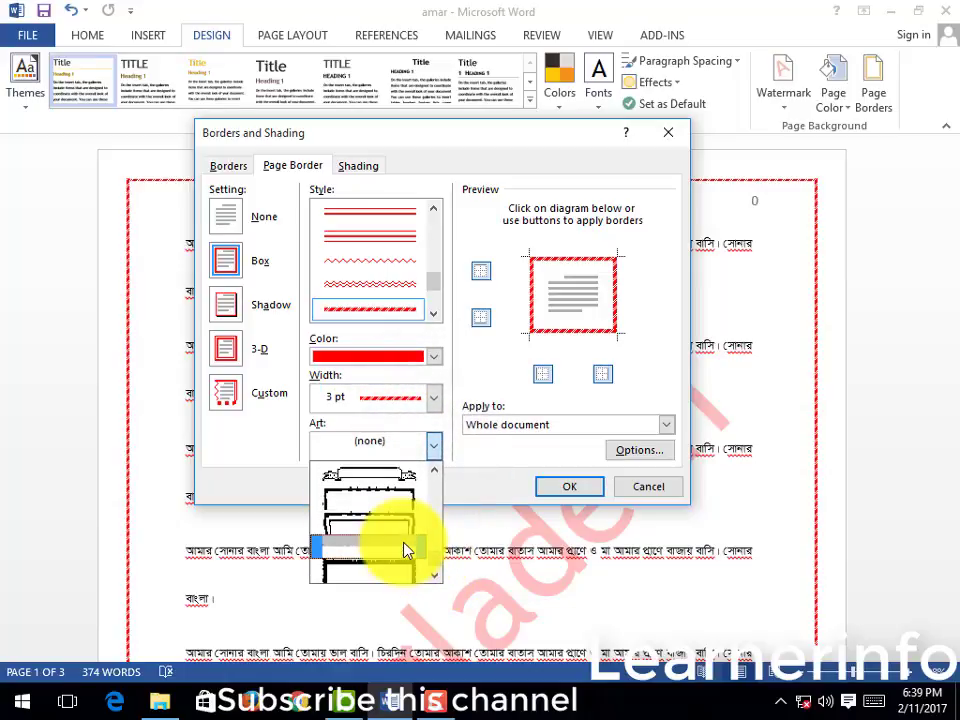
scroll(405, 550, "down", 2)
scroll(405, 550, "down", 2)
scroll(405, 550, "down", 2)
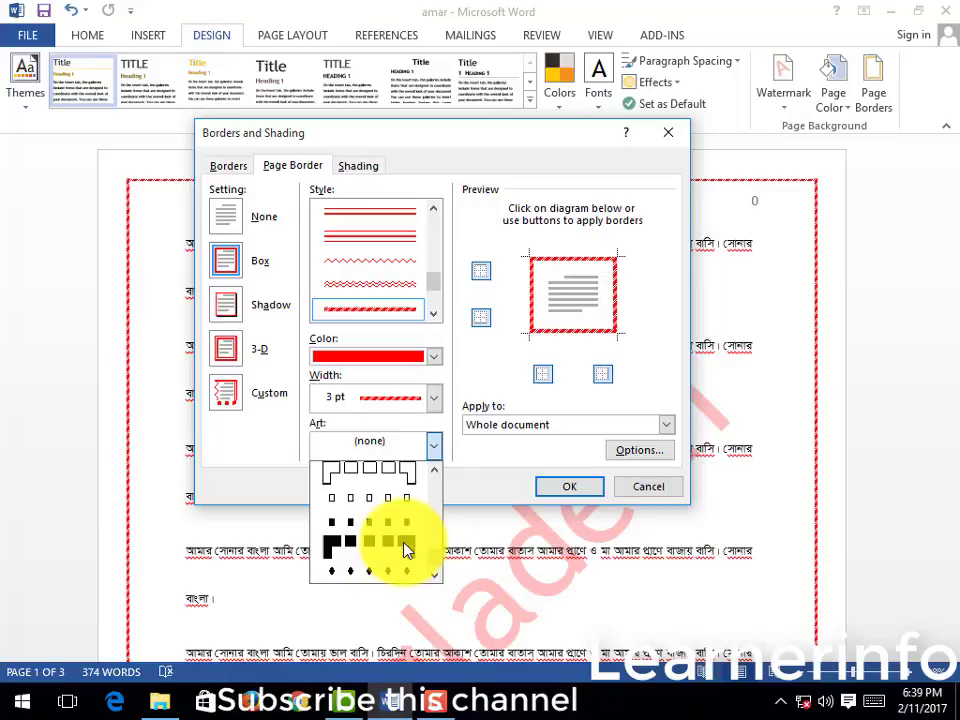
scroll(405, 550, "down", 2)
scroll(405, 550, "down", 2)
scroll(405, 550, "down", 2)
scroll(405, 550, "down", 2)
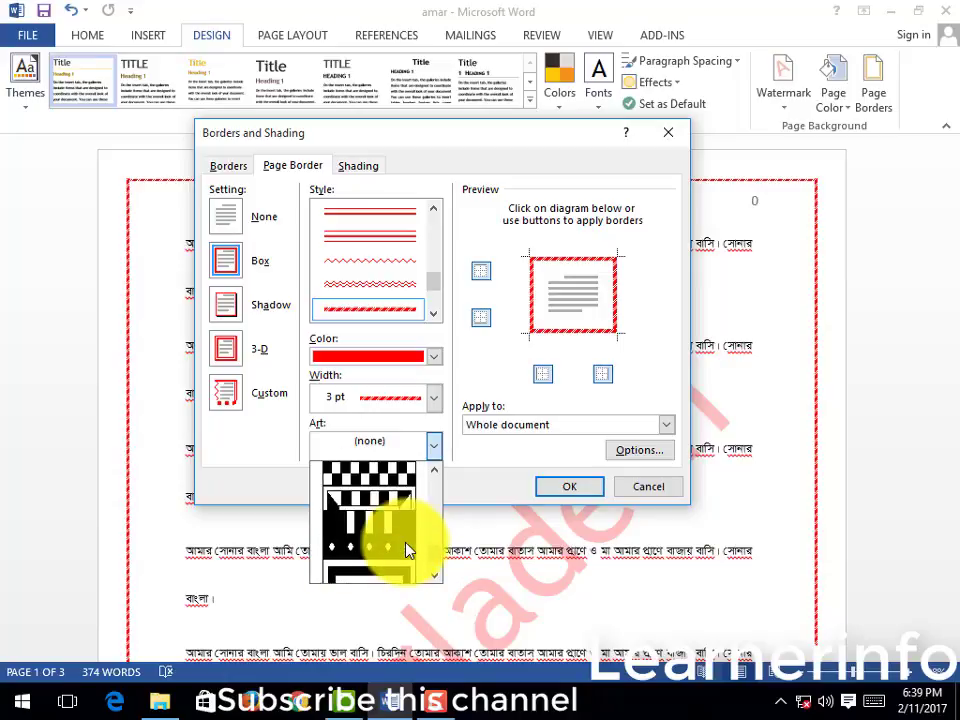
scroll(405, 550, "down", 2)
scroll(407, 550, "down", 2)
scroll(407, 546, "down", 2)
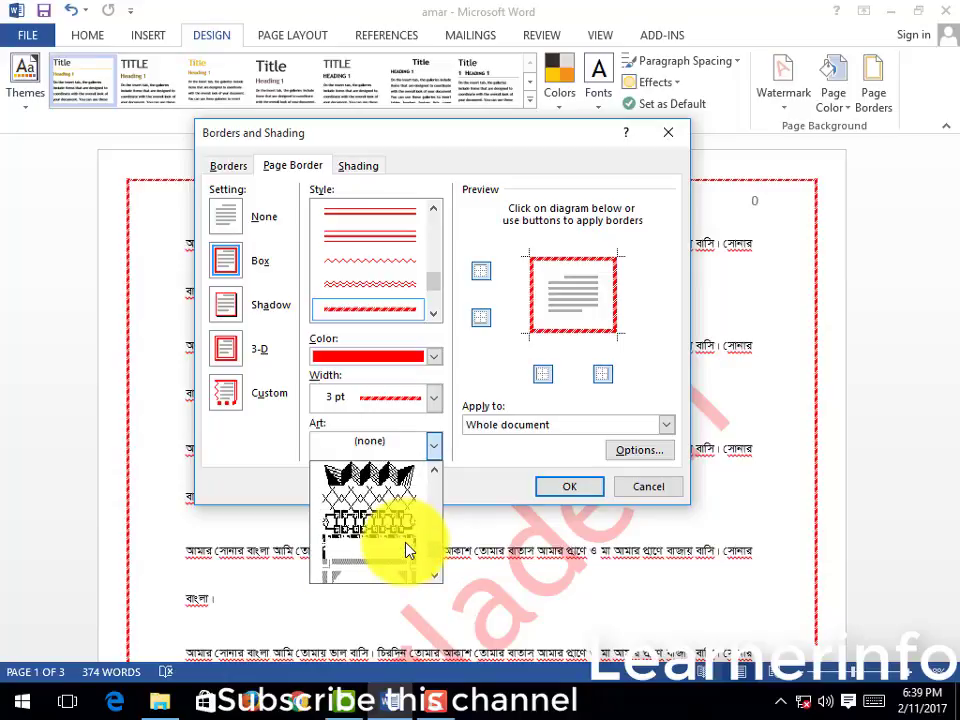
scroll(372, 475, "down", 2)
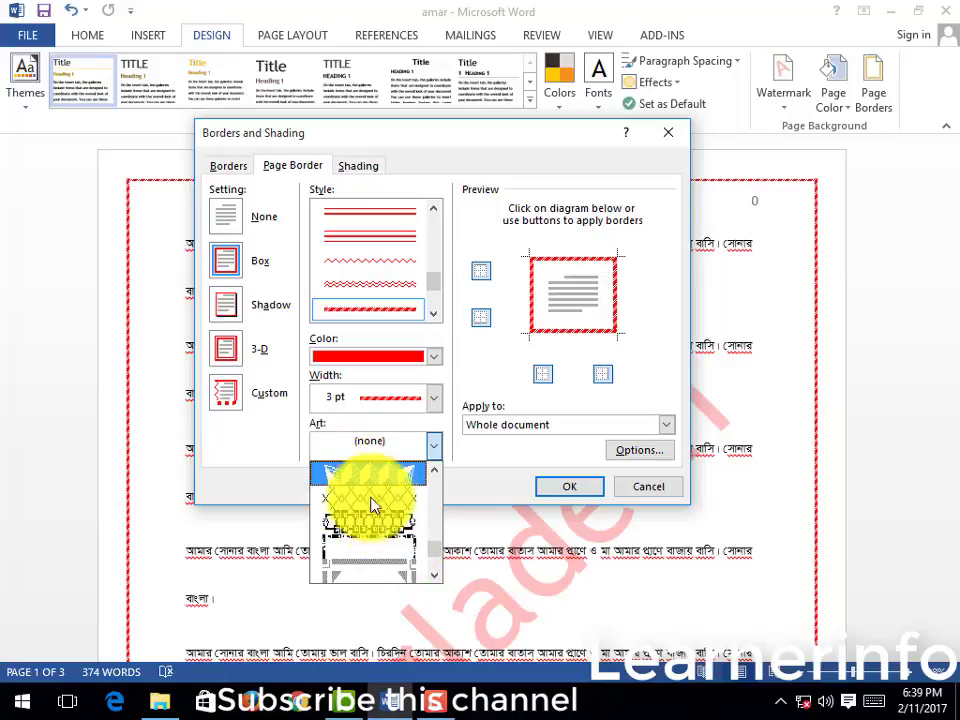
left_click(383, 524)
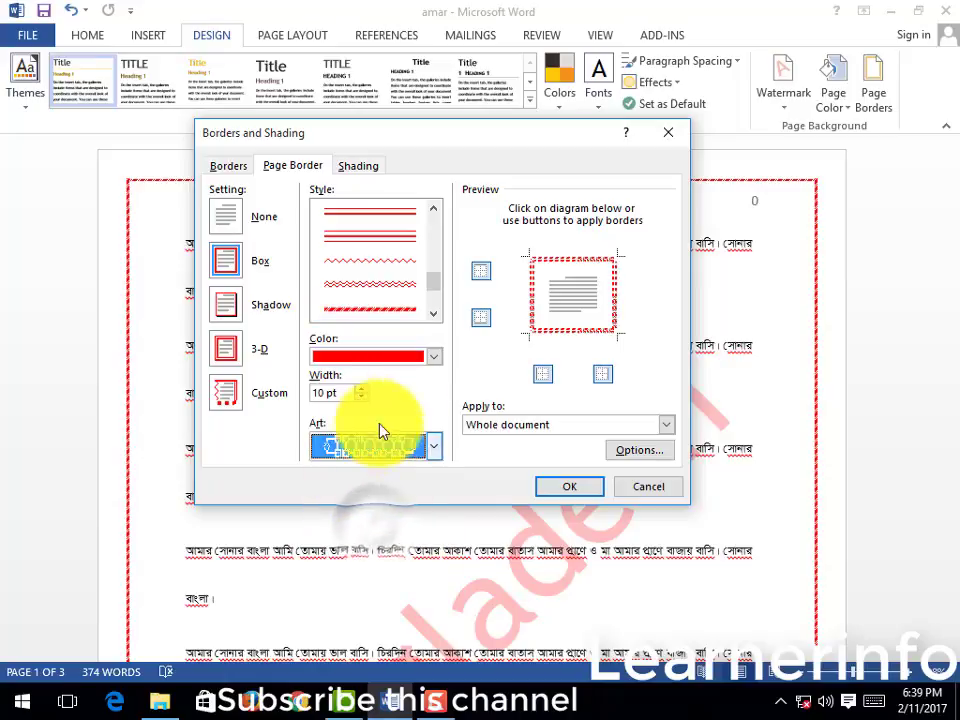
left_click(565, 487)
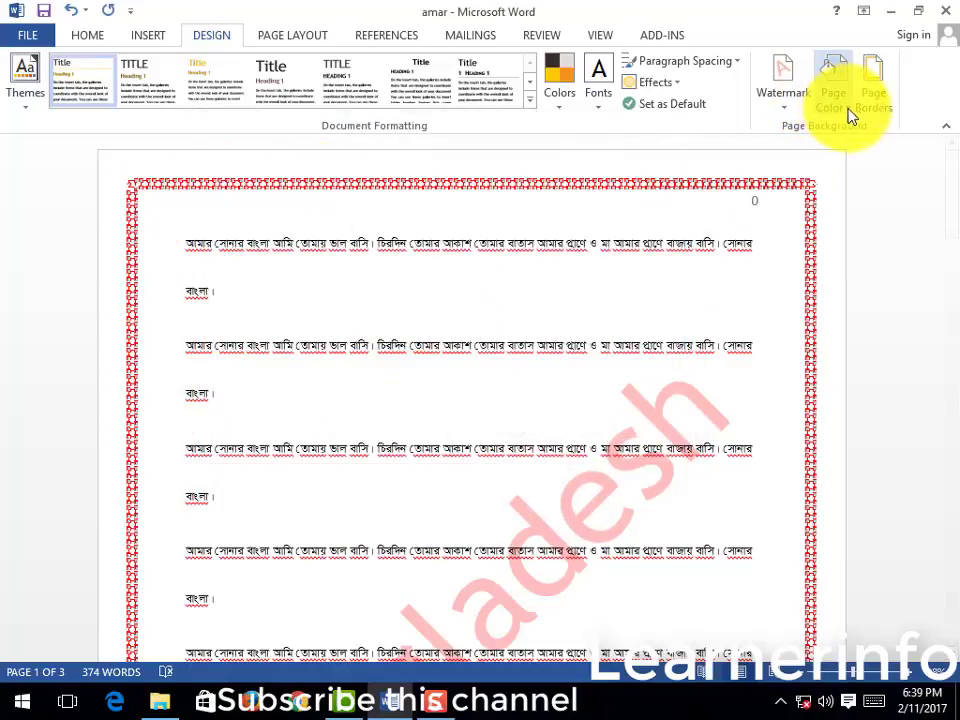
Replace the art page border with a plain red box border.
left_click(873, 85)
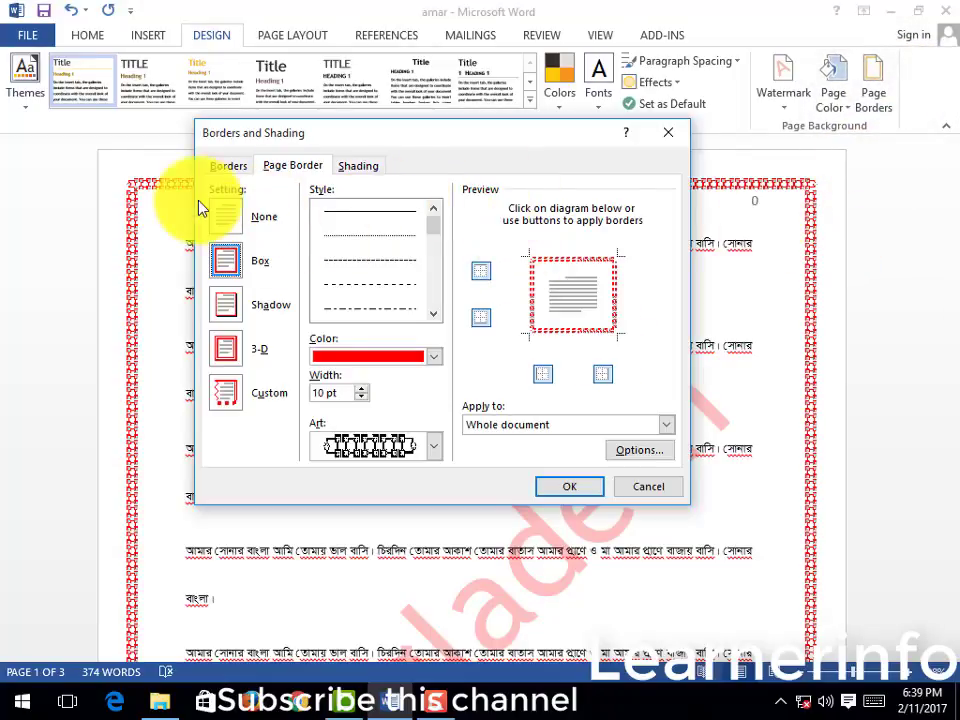
left_click(226, 166)
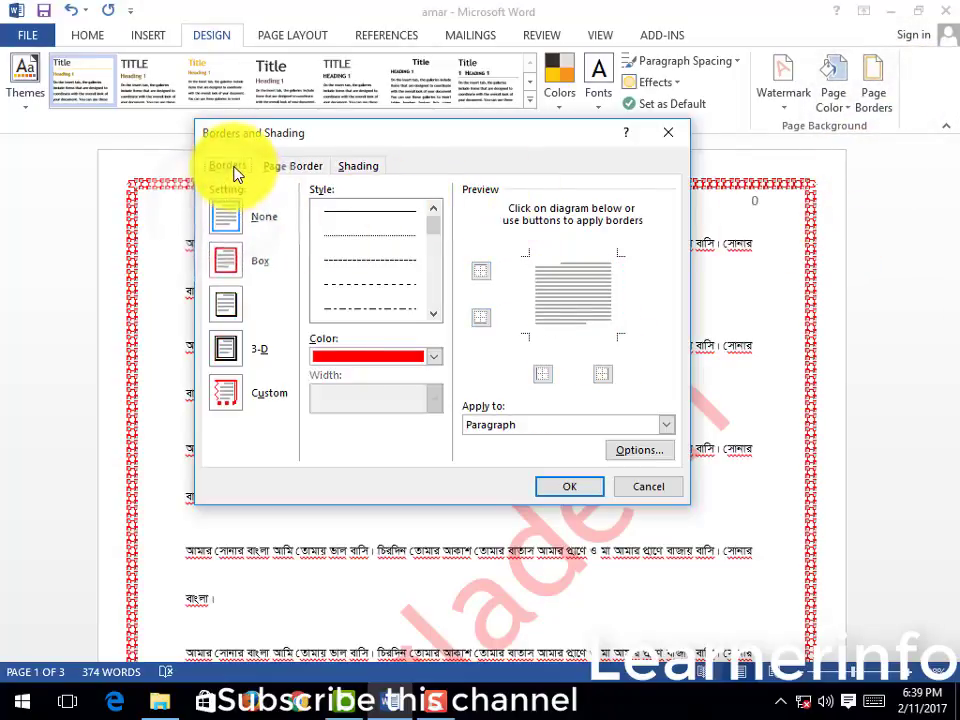
left_click(356, 168)
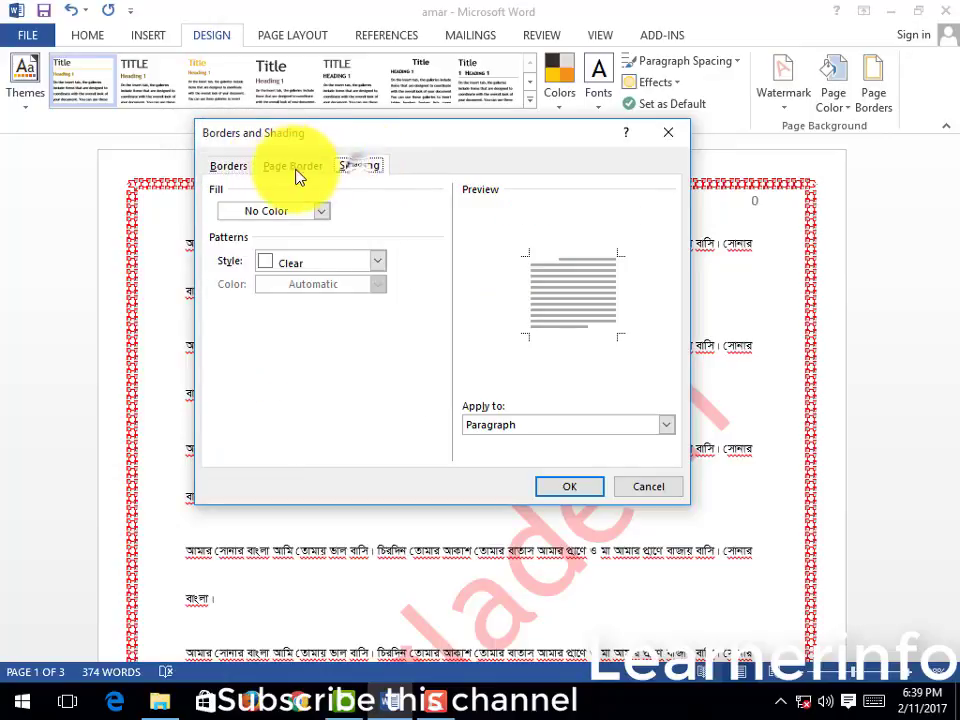
left_click(294, 167)
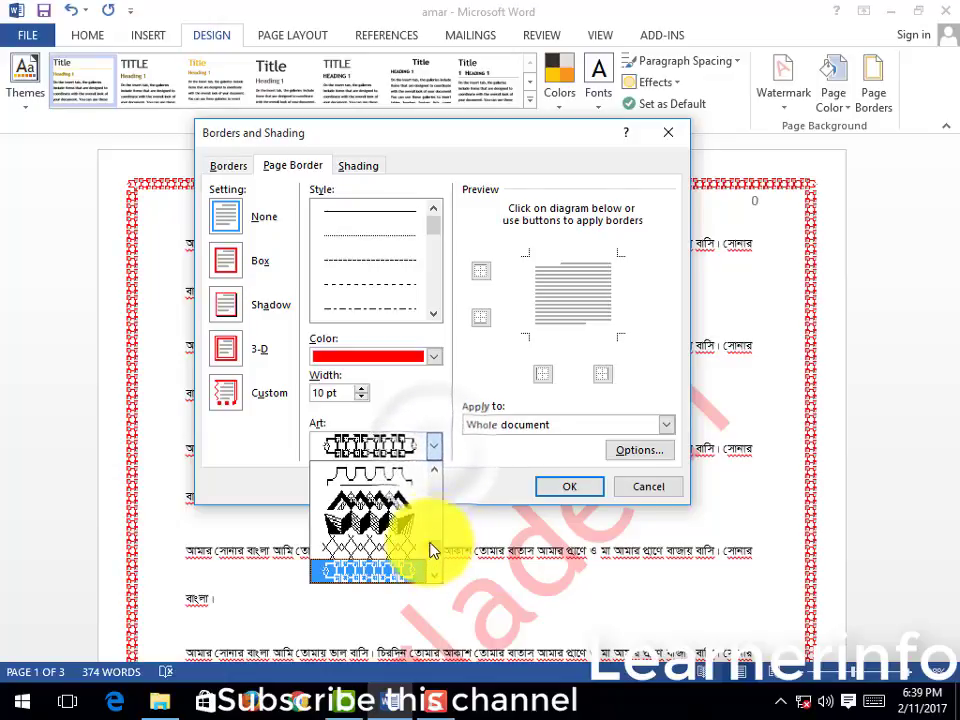
left_click_drag(431, 553, 440, 480)
left_click(380, 473)
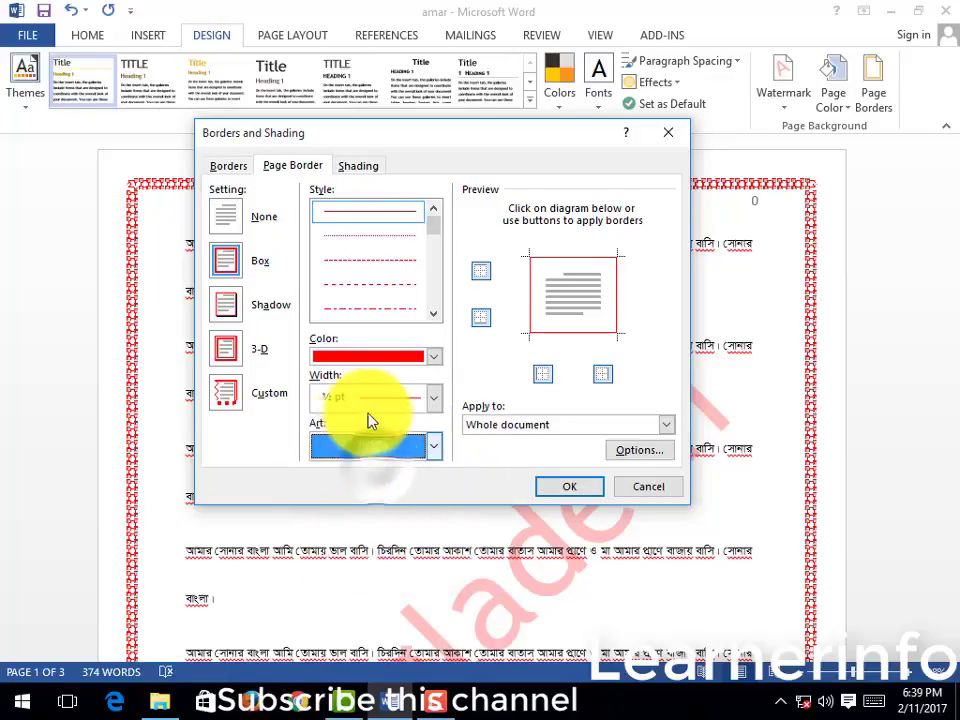
left_click(567, 490)
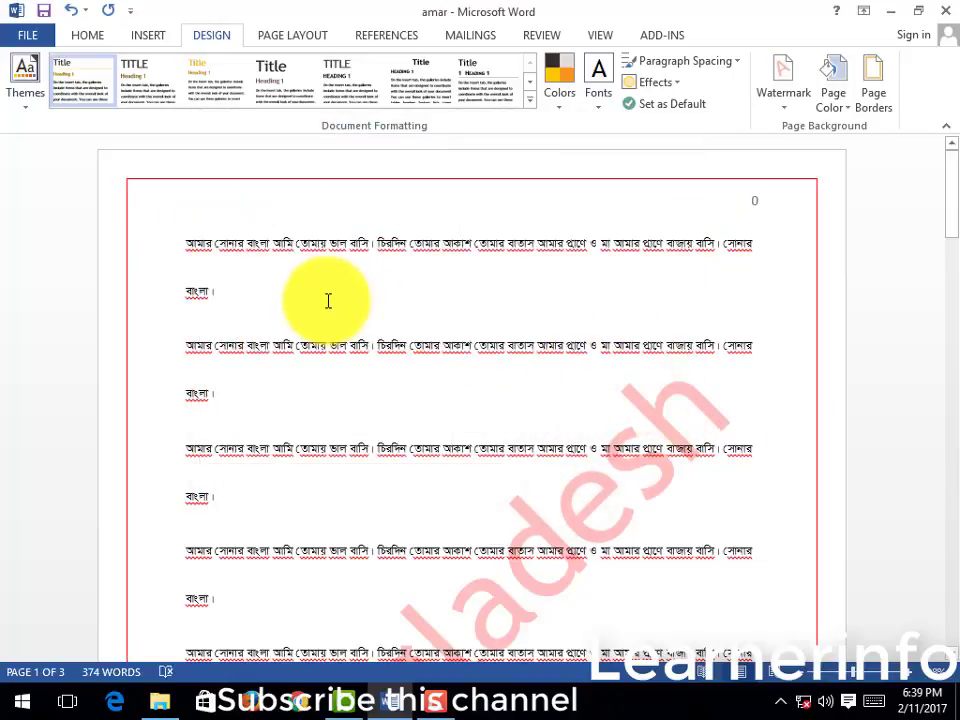
Set the page border to None, briefly reapply a box border, then set it to None again.
left_click(876, 98)
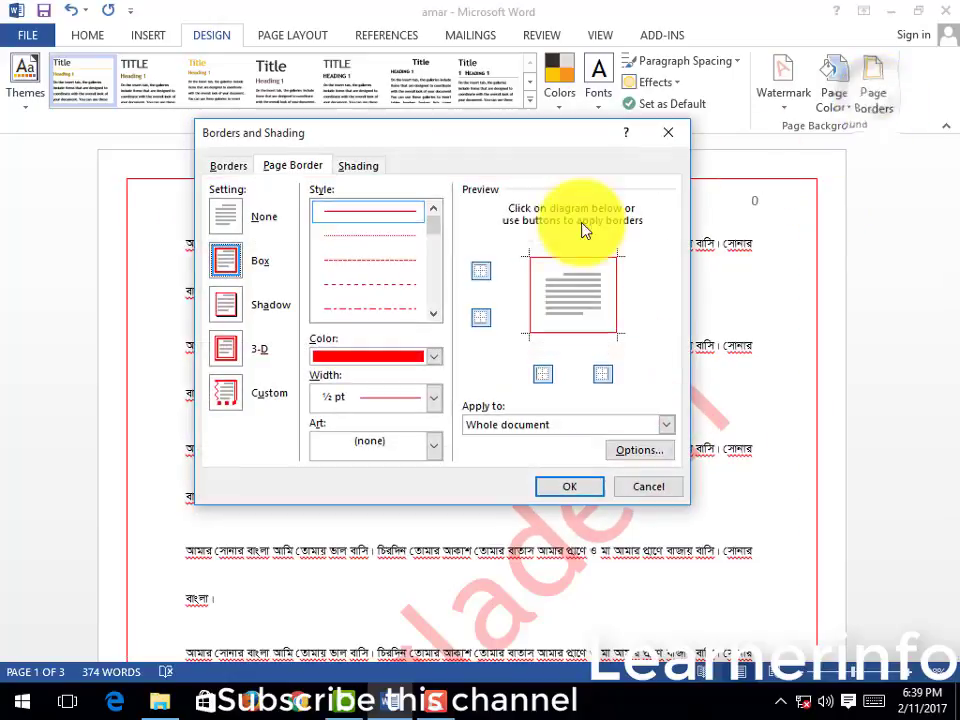
left_click(236, 221)
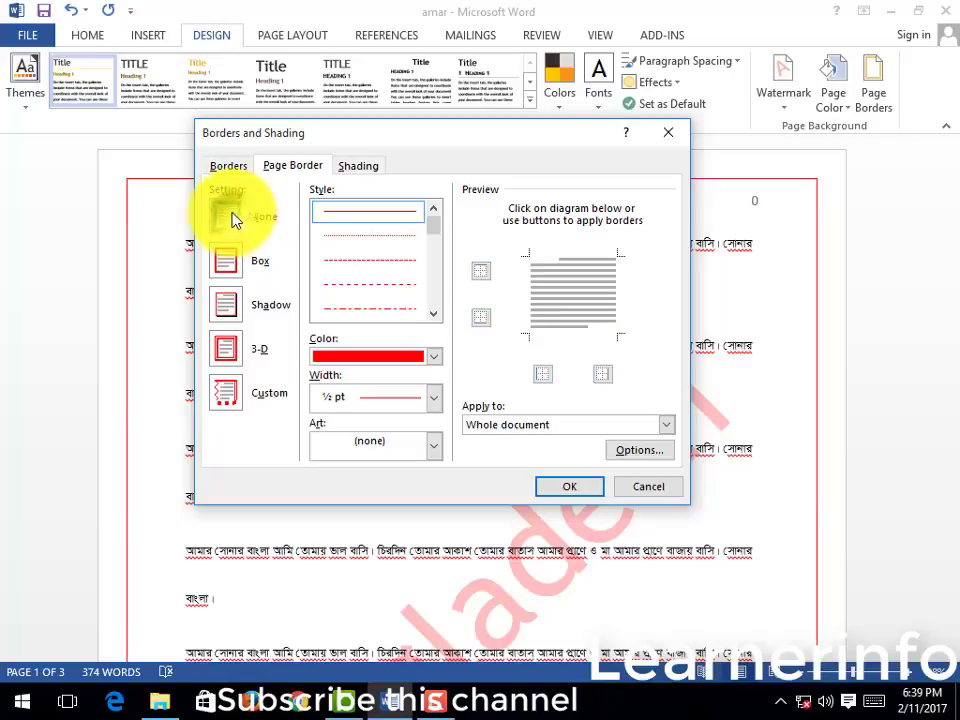
left_click(557, 488)
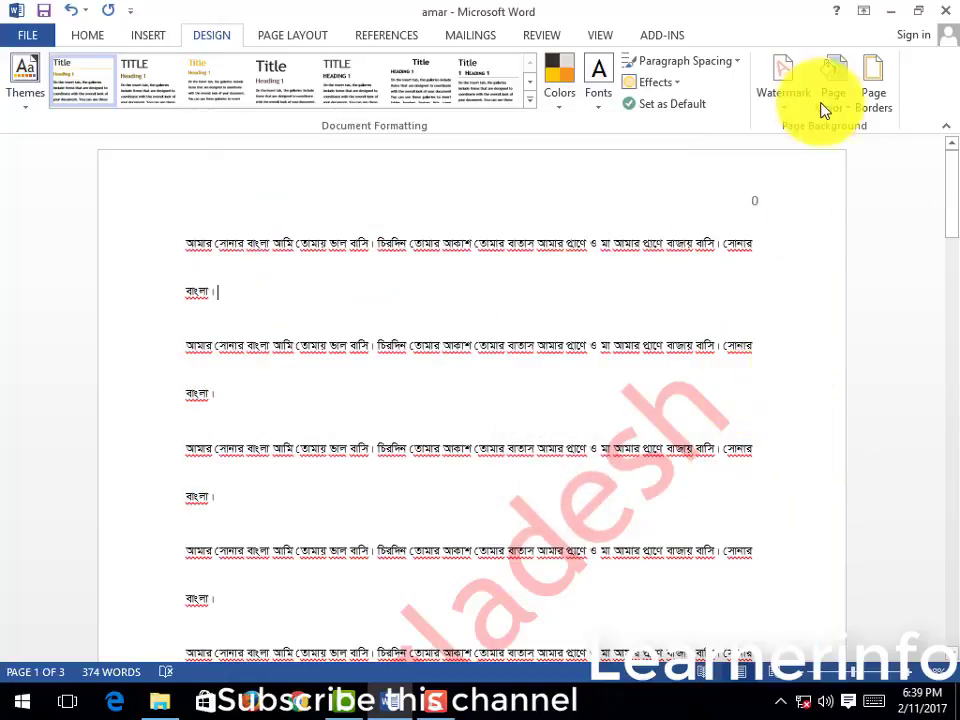
left_click(873, 82)
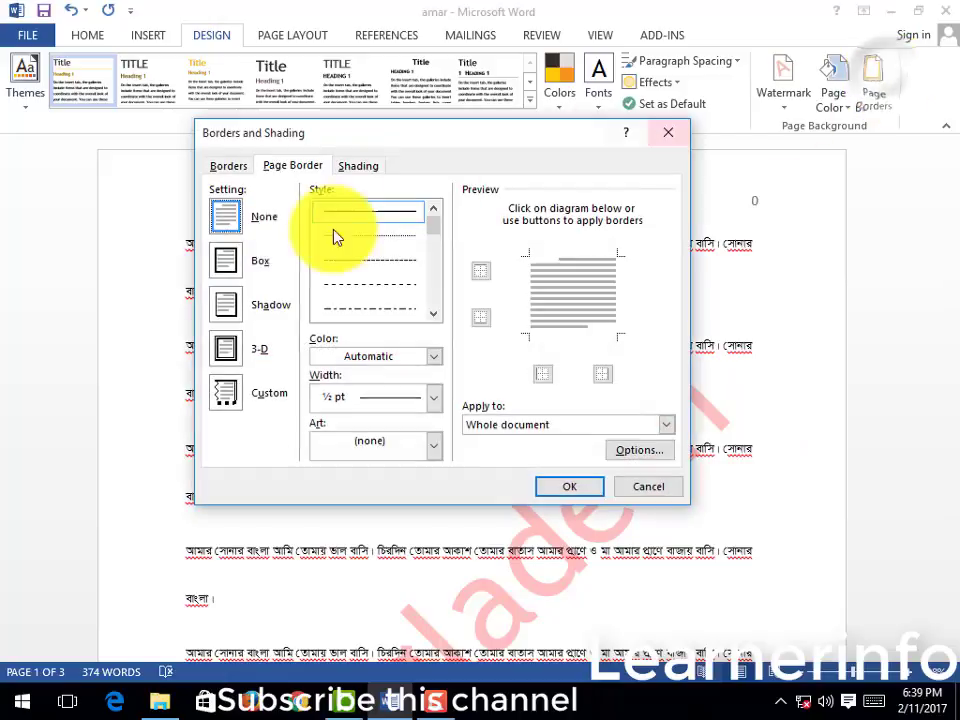
left_click(236, 262)
left_click(563, 488)
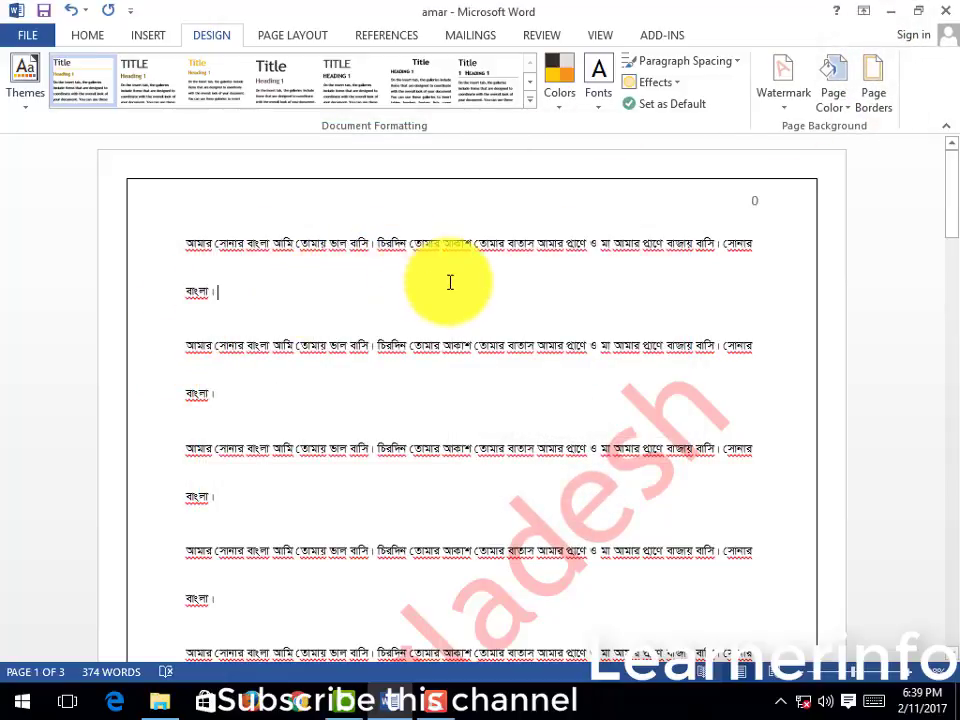
left_click(876, 100)
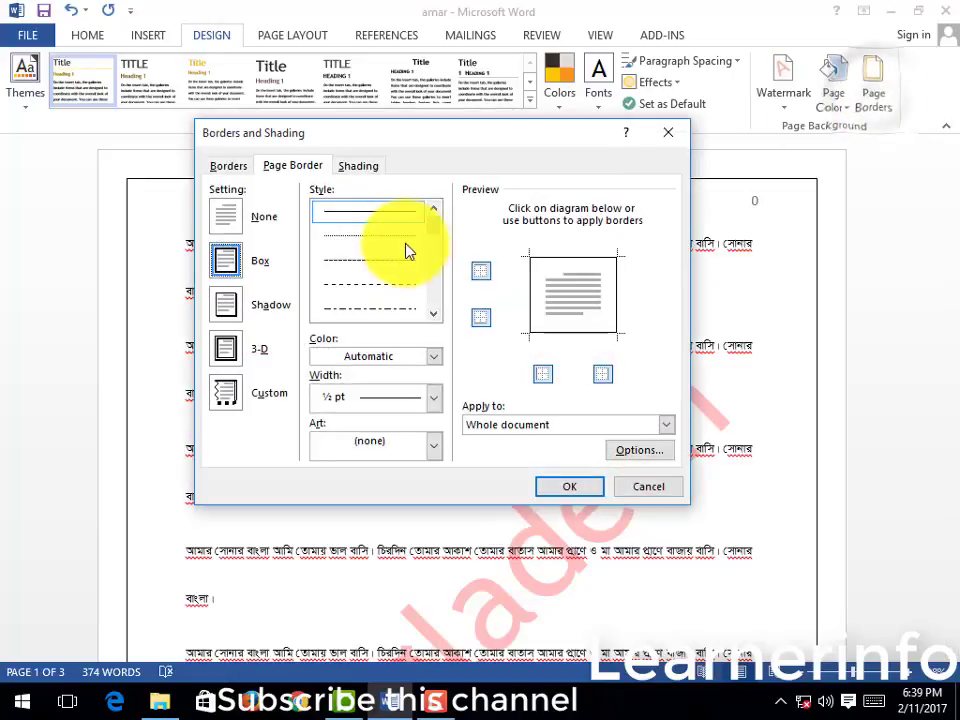
left_click(226, 216)
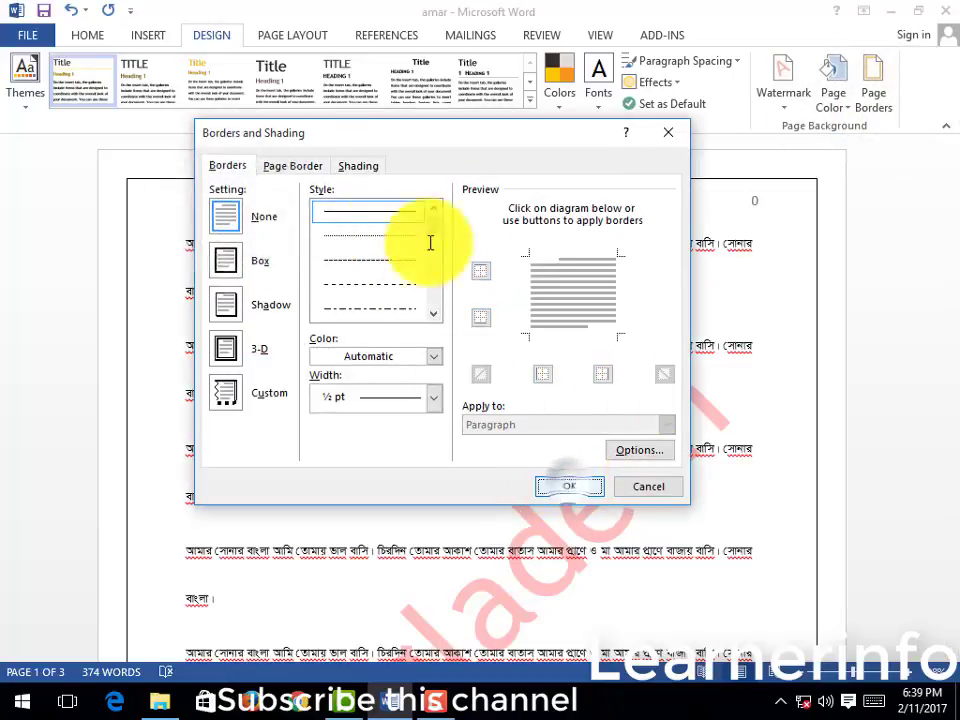
left_click(570, 488)
left_click(28, 37)
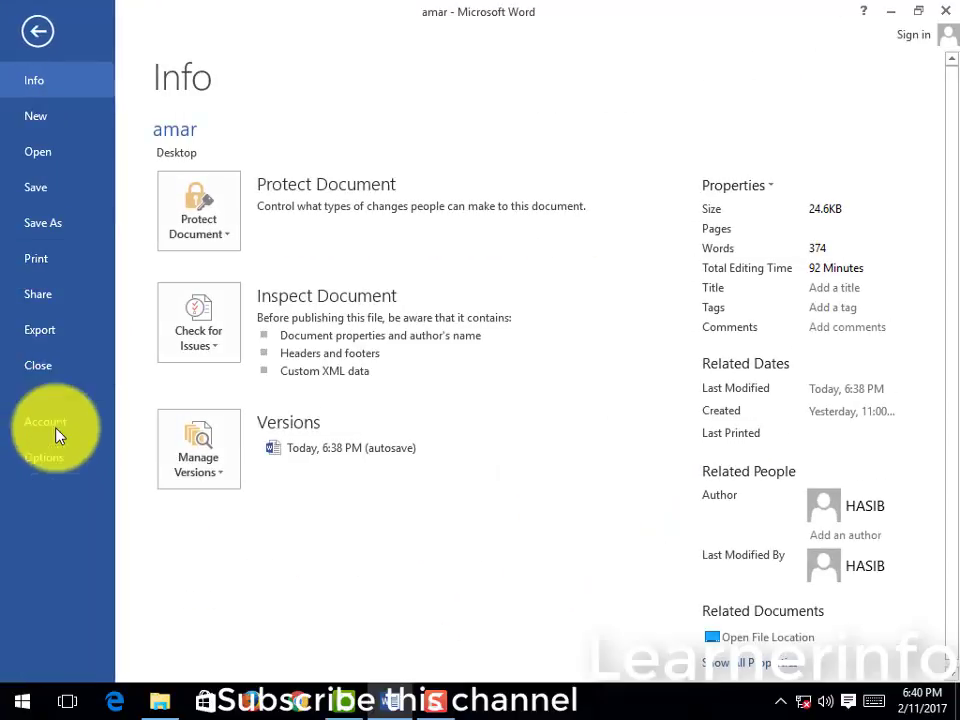
Check 'Show text boundaries' in Word Options > Advanced and apply it.
left_click(51, 455)
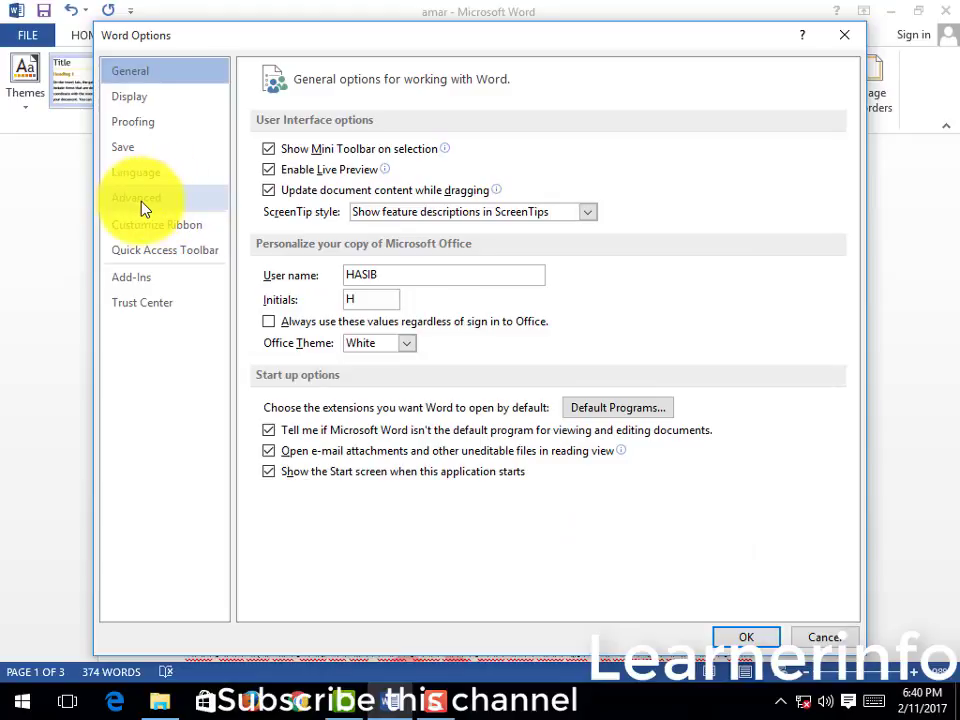
left_click(143, 207)
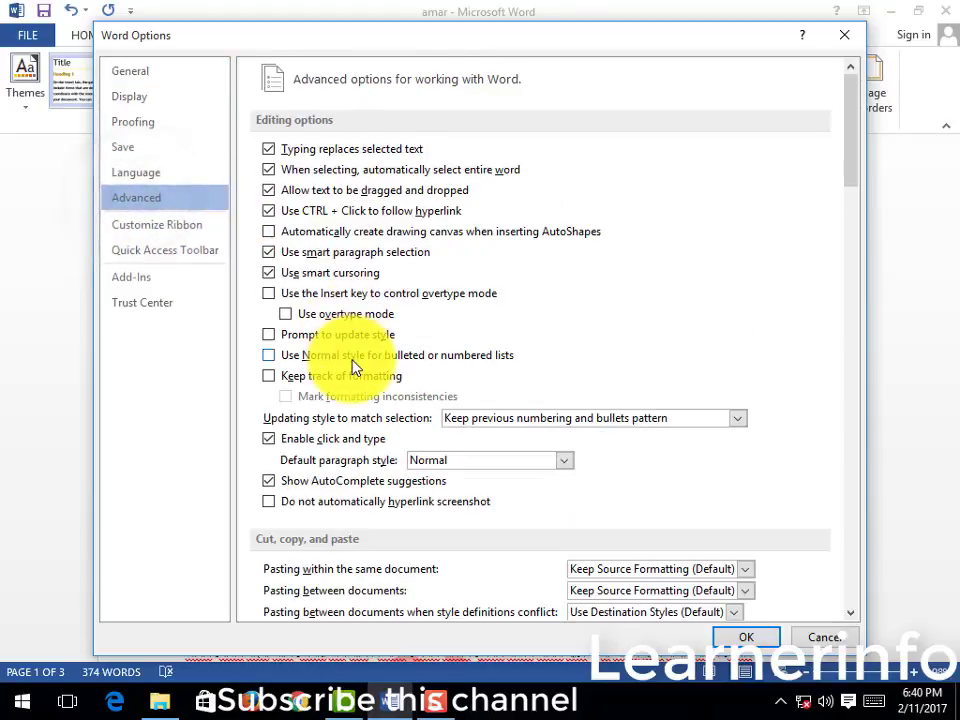
scroll(355, 368, "down", 4)
scroll(355, 368, "down", 10)
scroll(355, 368, "down", 4)
scroll(356, 370, "down", 1)
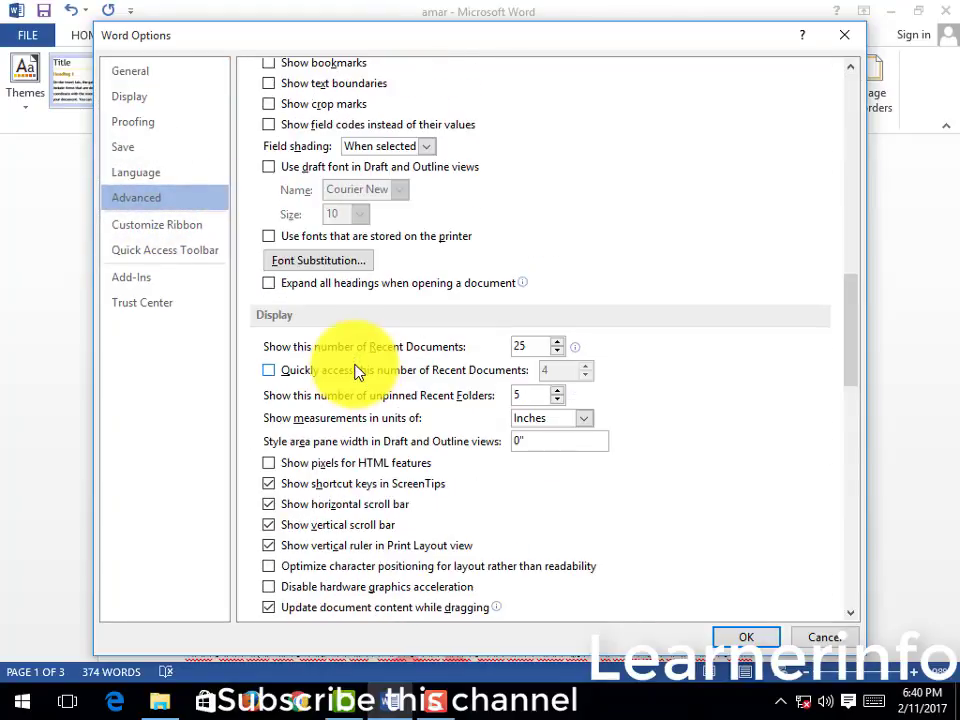
scroll(358, 372, "up", 1)
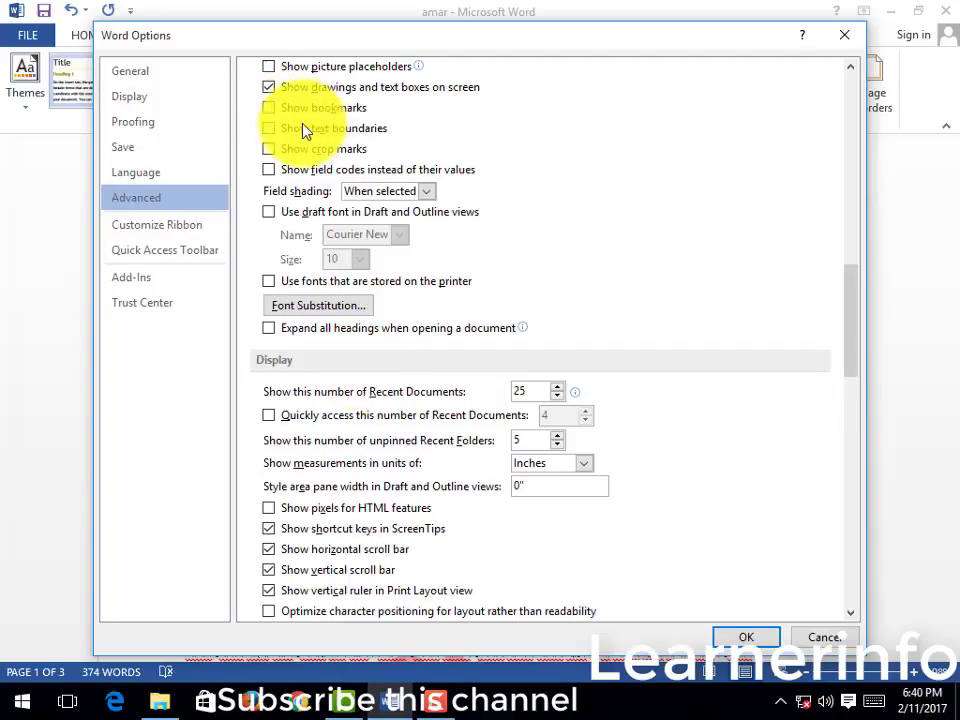
left_click(268, 128)
scroll(514, 396, "down", 2)
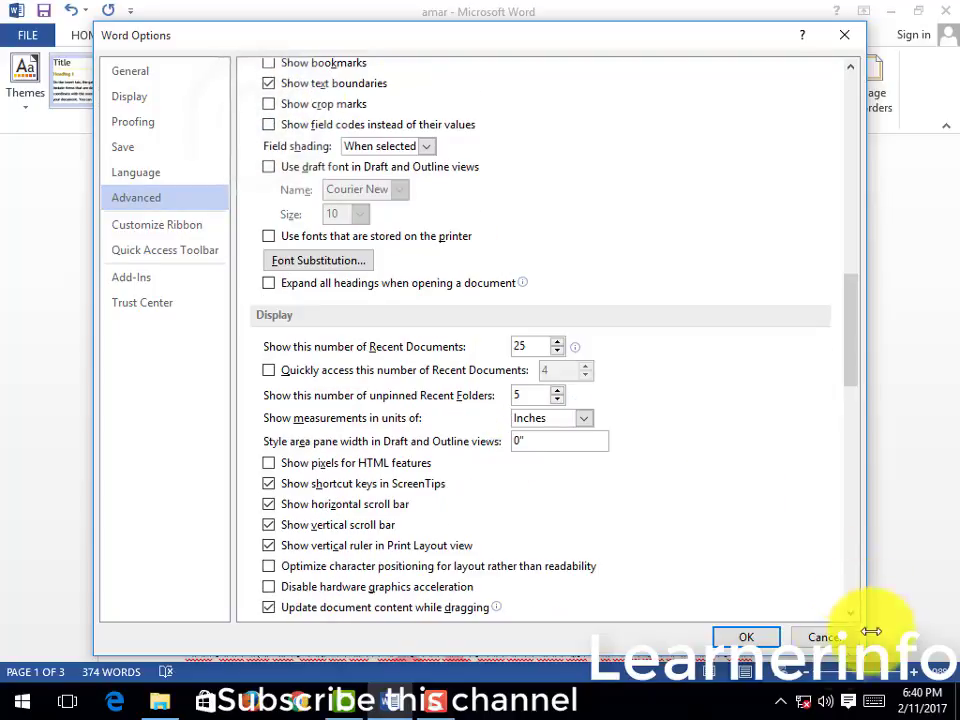
left_click(740, 637)
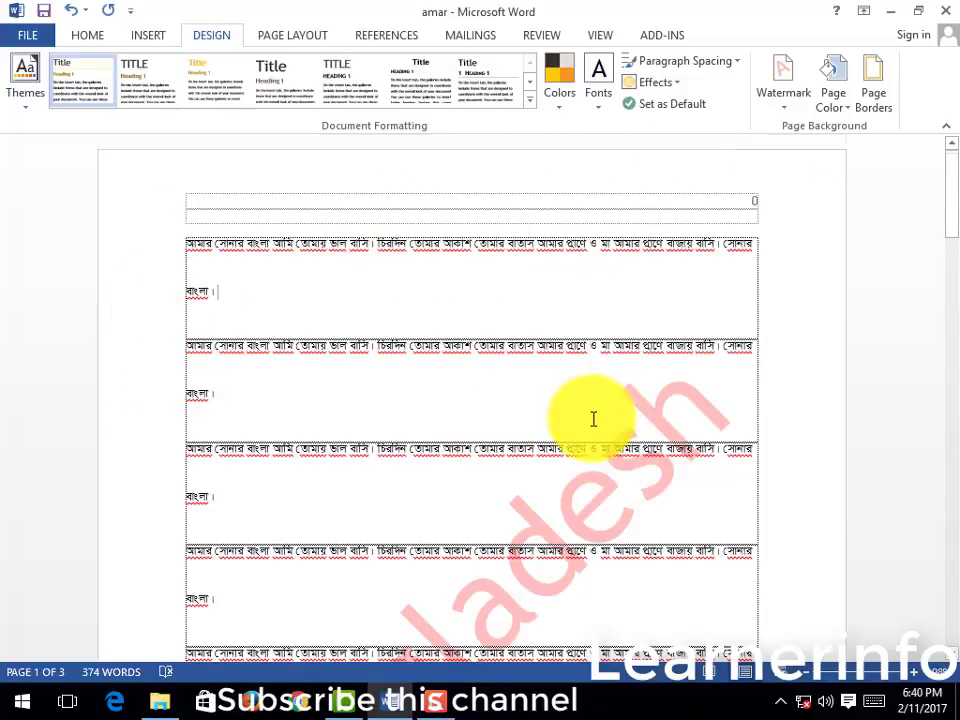
scroll(700, 450, "down", 2)
scroll(762, 475, "down", 2)
scroll(762, 475, "down", 2)
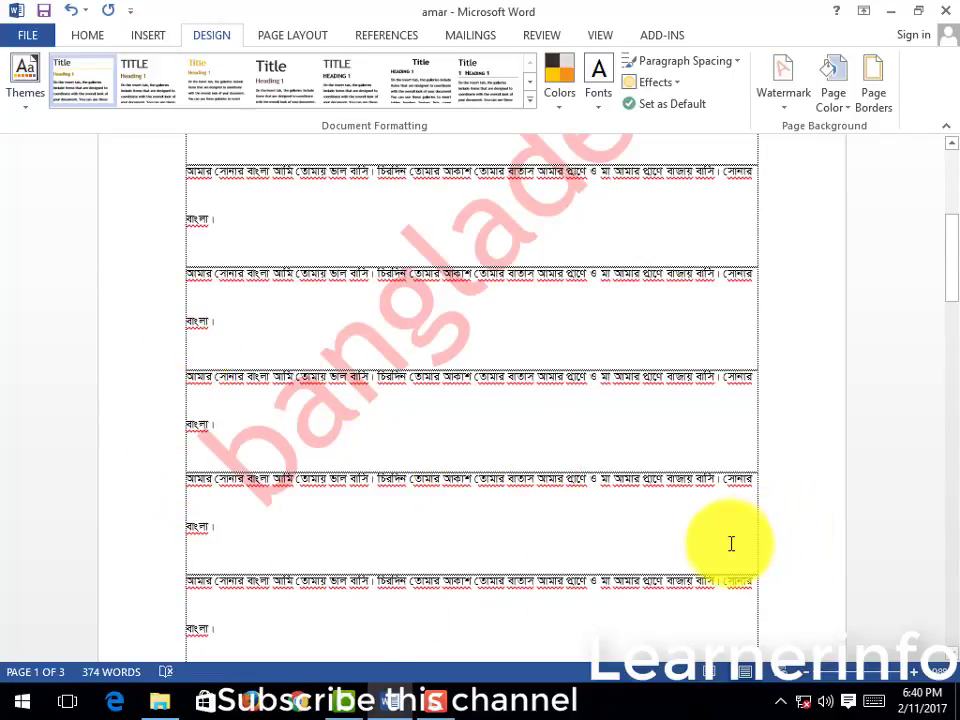
scroll(729, 545, "up", 1)
scroll(731, 561, "up", 2)
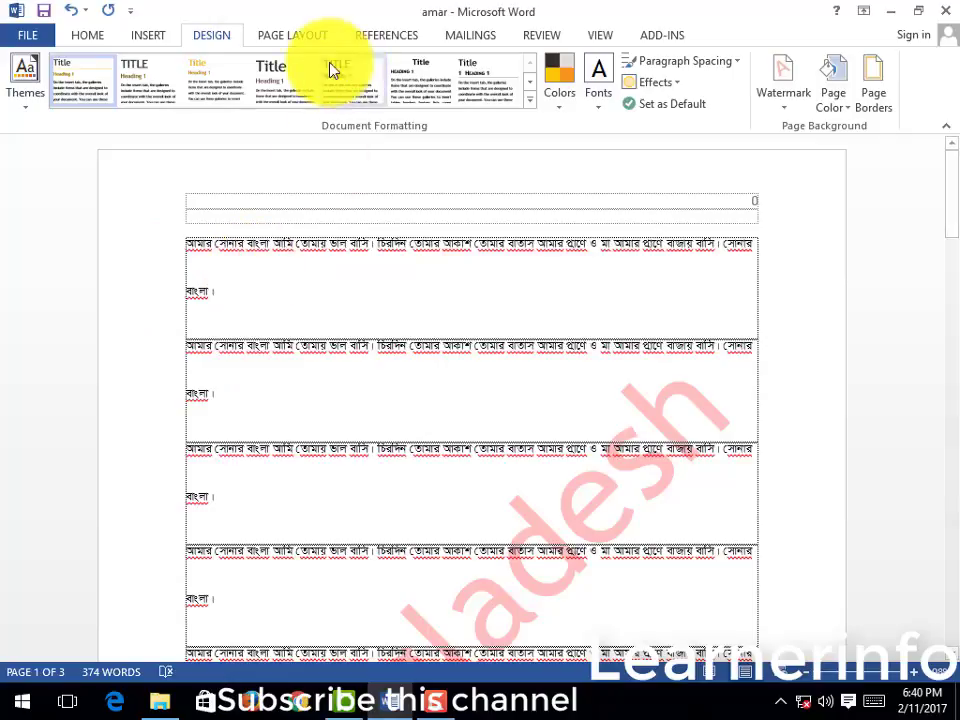
Browse the Page Layout margin presets and Custom Margins without changing anything.
left_click(284, 38)
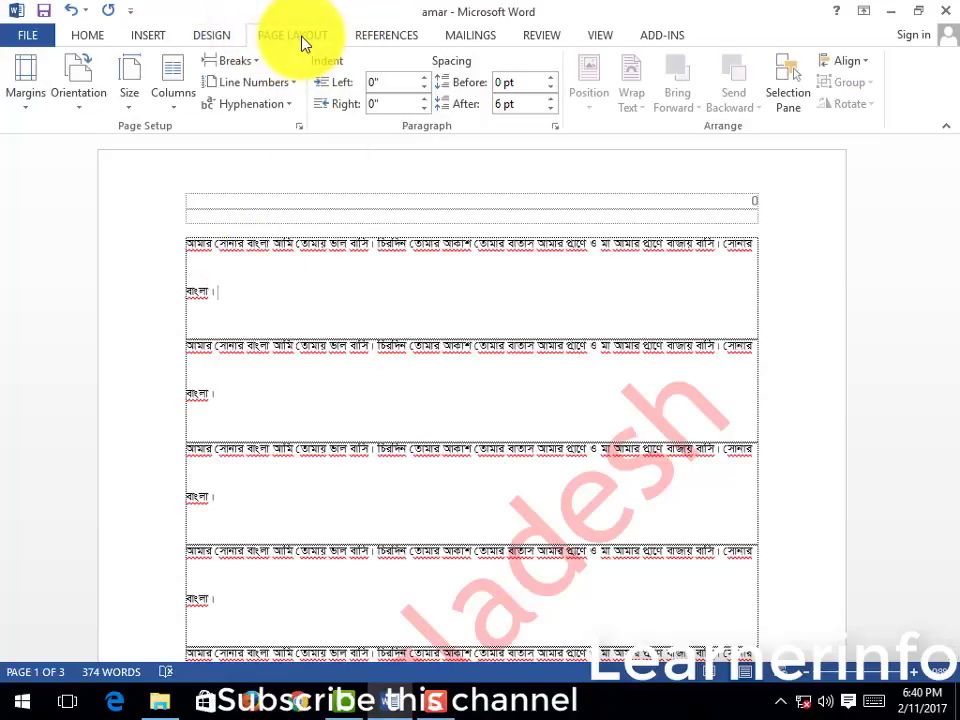
left_click(34, 107)
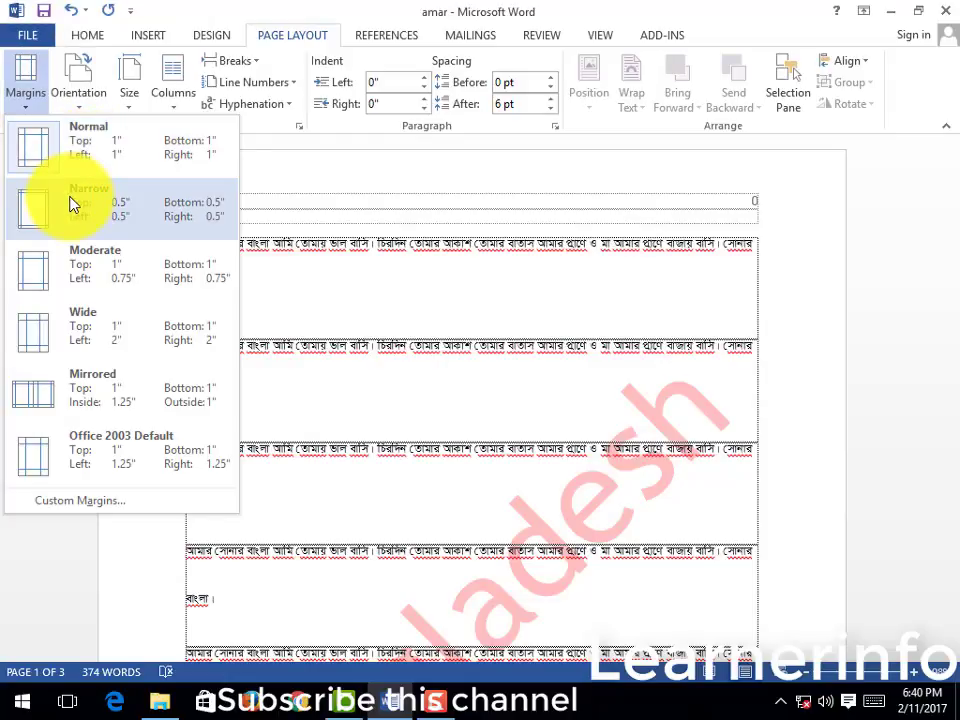
left_click(57, 502)
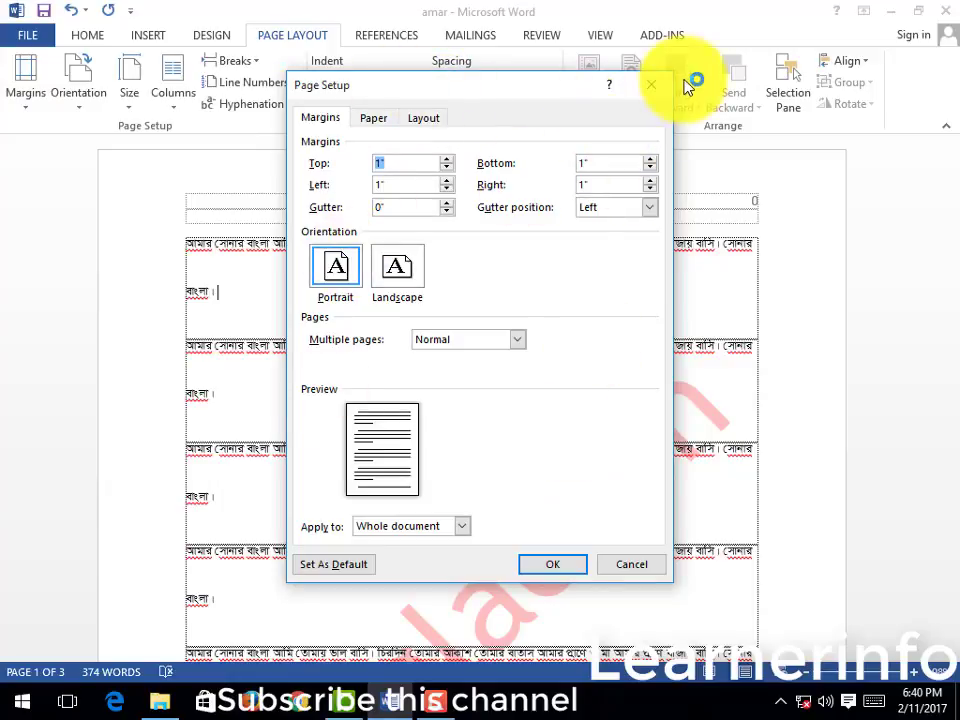
left_click(659, 87)
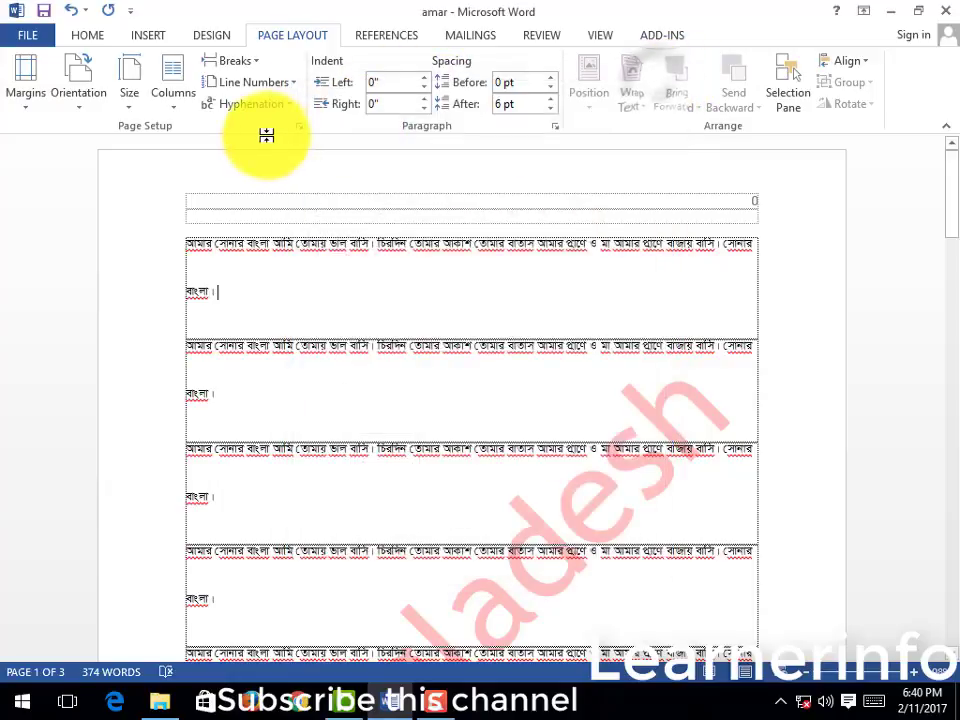
Review the orientation choices, keeping Portrait, and glance at the margin presets again.
left_click(80, 106)
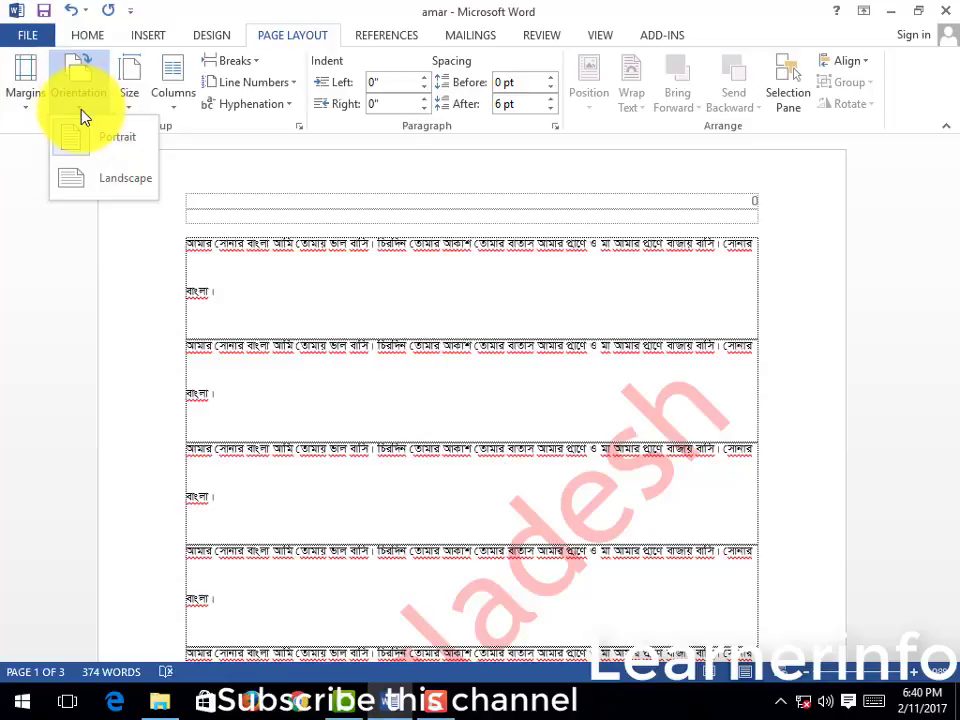
left_click(112, 146)
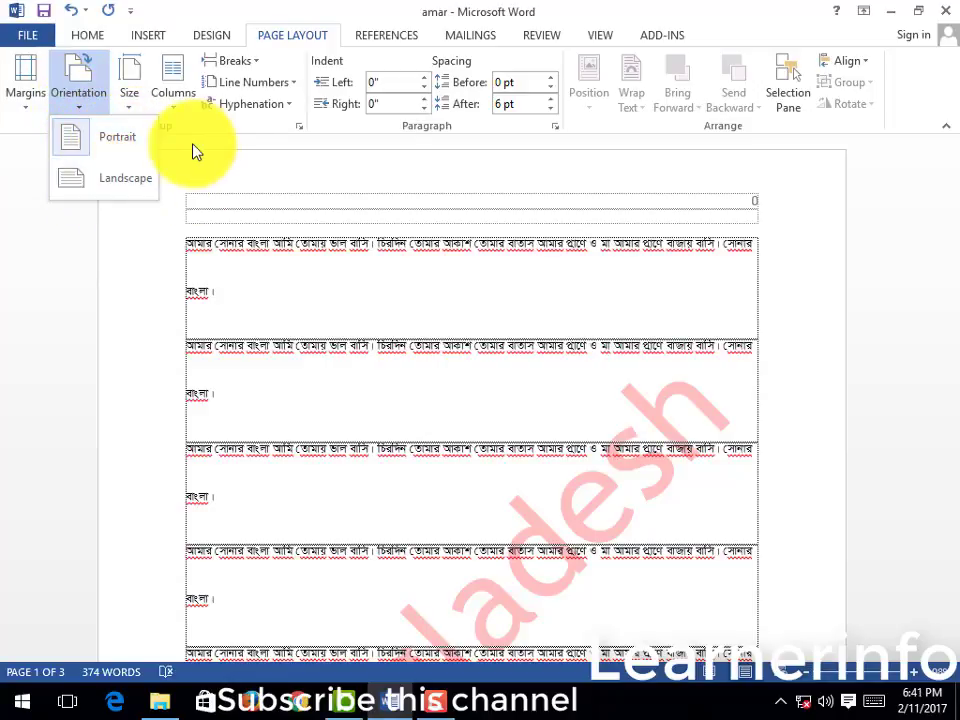
left_click(213, 160)
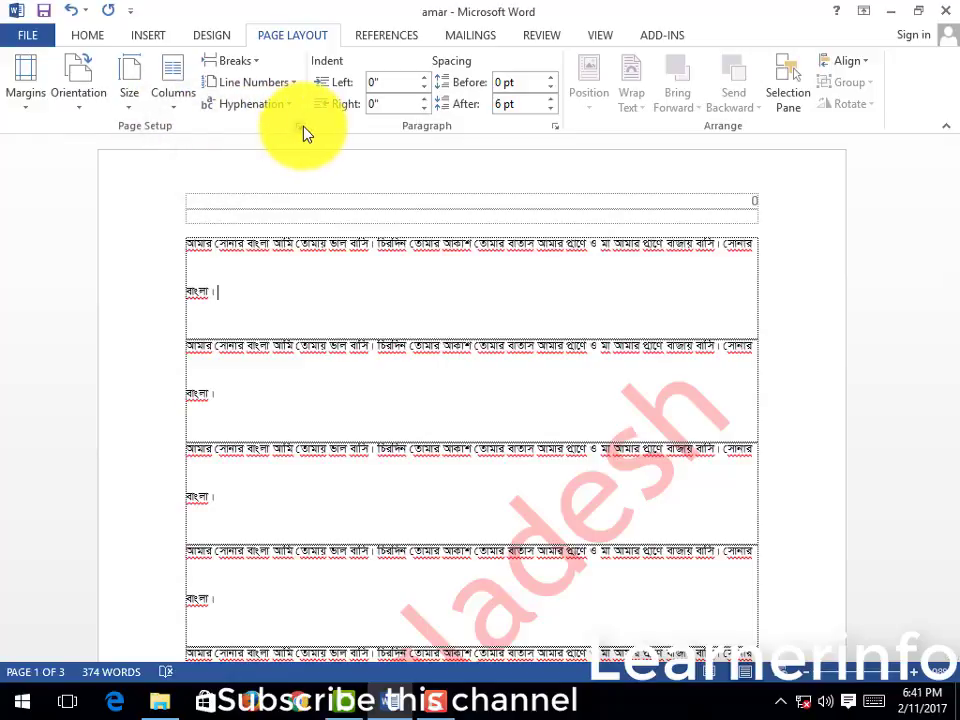
left_click(26, 100)
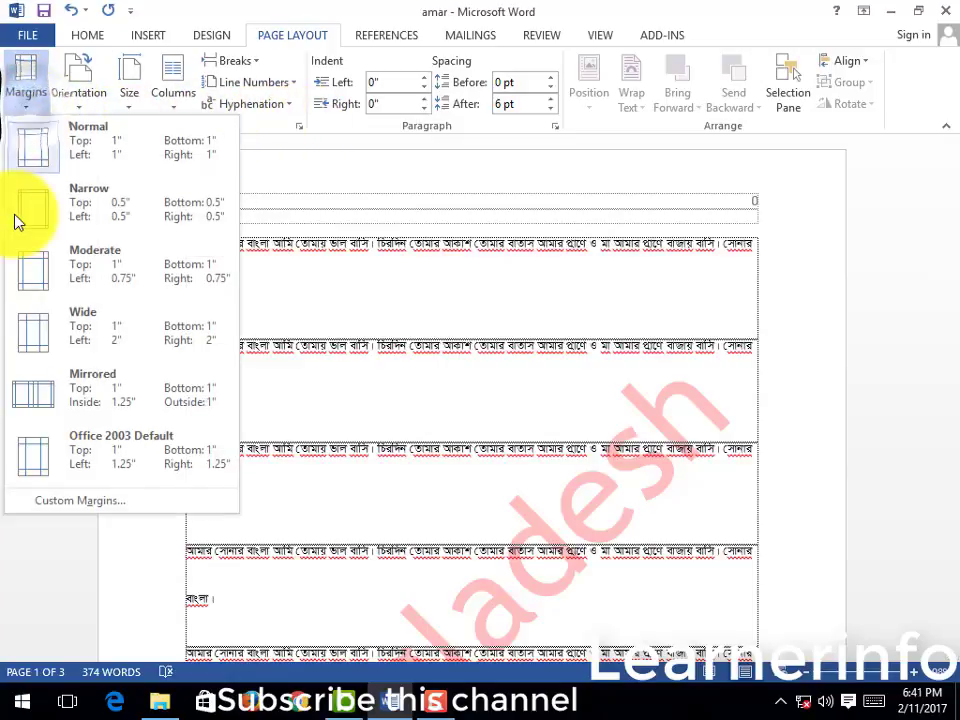
left_click(431, 403)
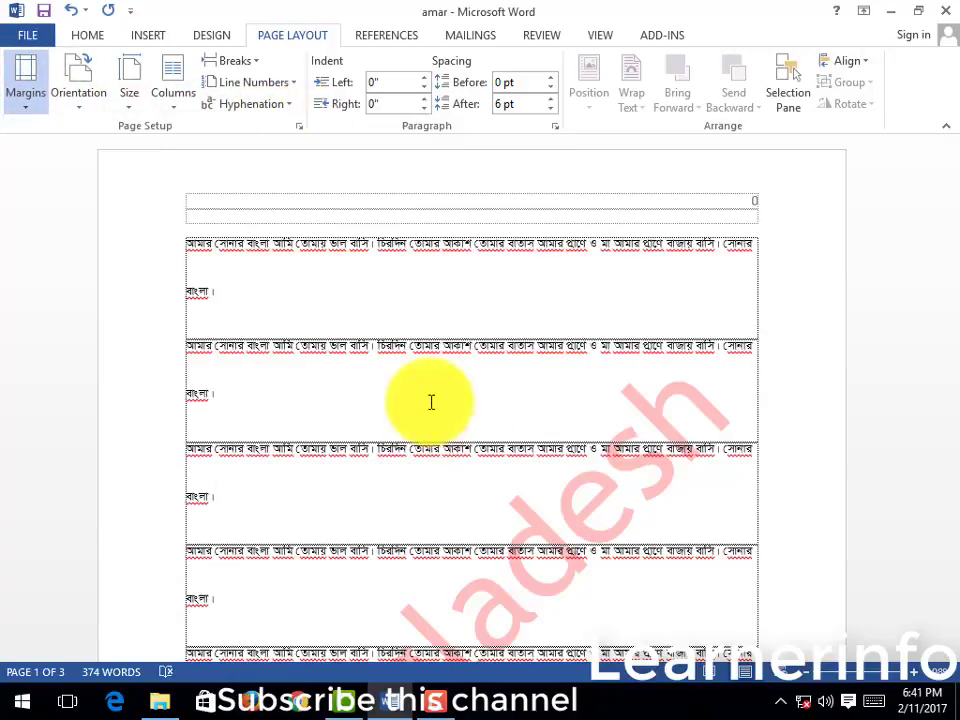
In Page Setup, lower the top margin to 0.5 inch.
left_click(298, 127)
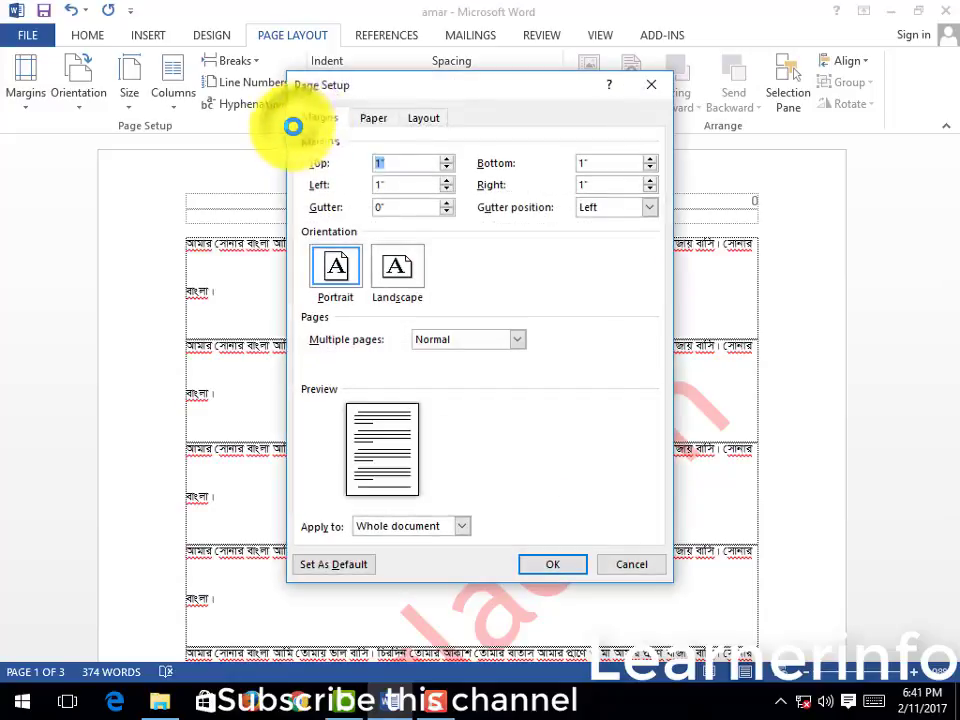
left_click_drag(407, 92, 364, 65)
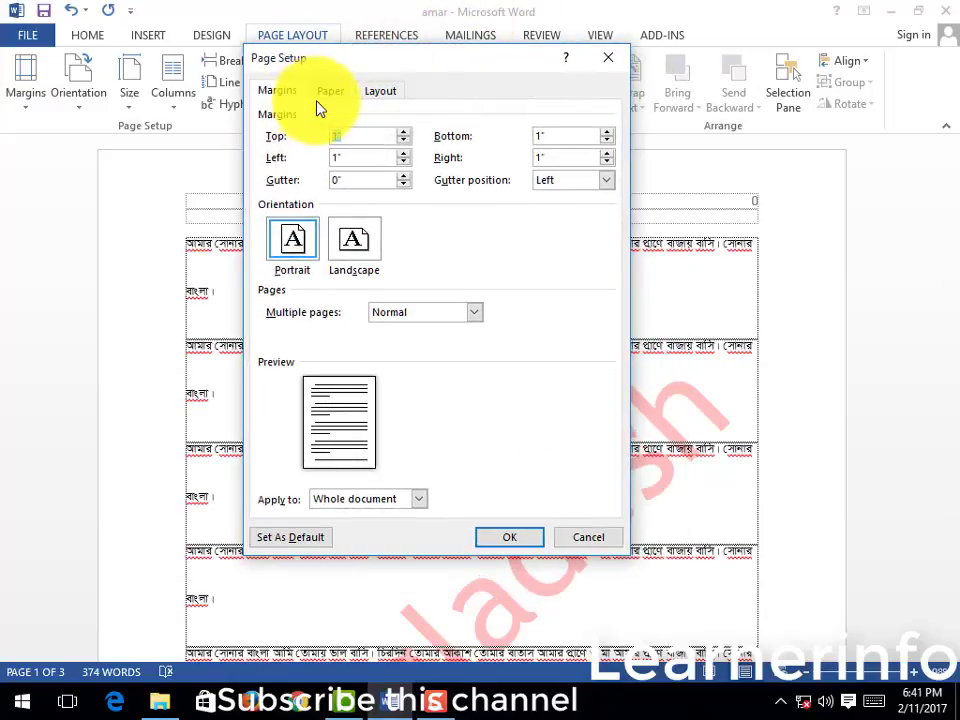
left_click(404, 141)
left_click(404, 141)
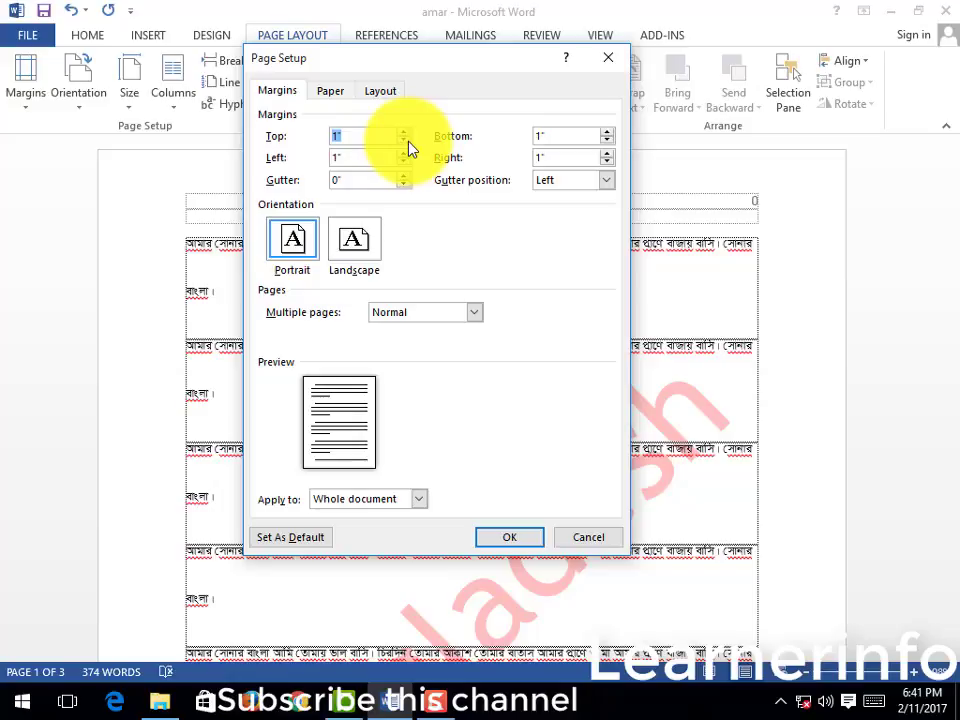
left_click(404, 142)
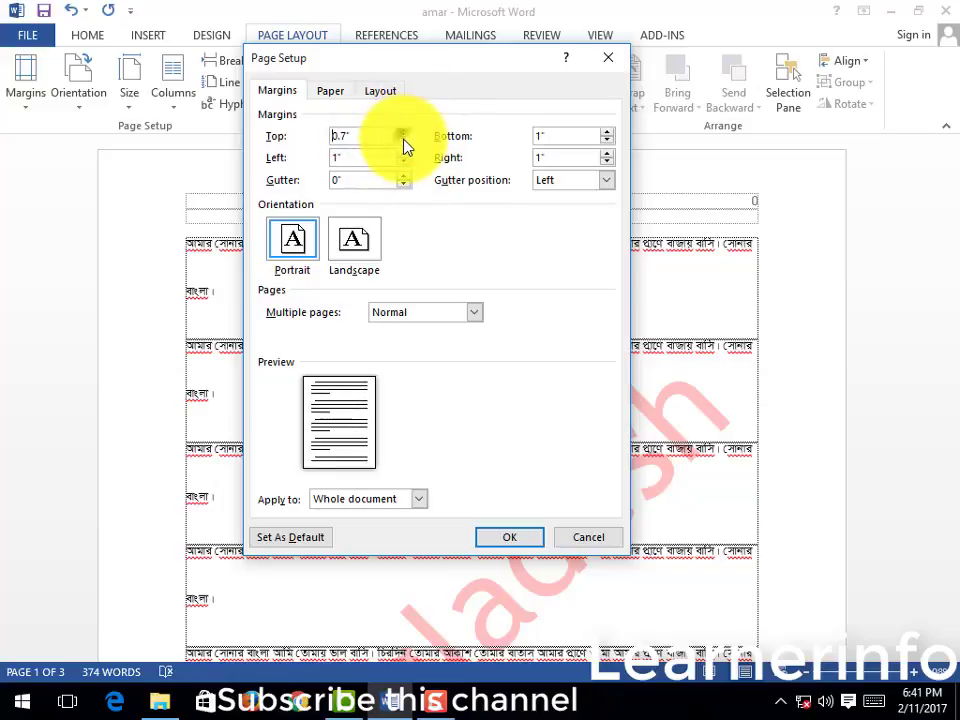
left_click(404, 142)
left_click(404, 142)
Bring the left, bottom and right margins down to 0.5 inch as well.
left_click(404, 162)
left_click(404, 162)
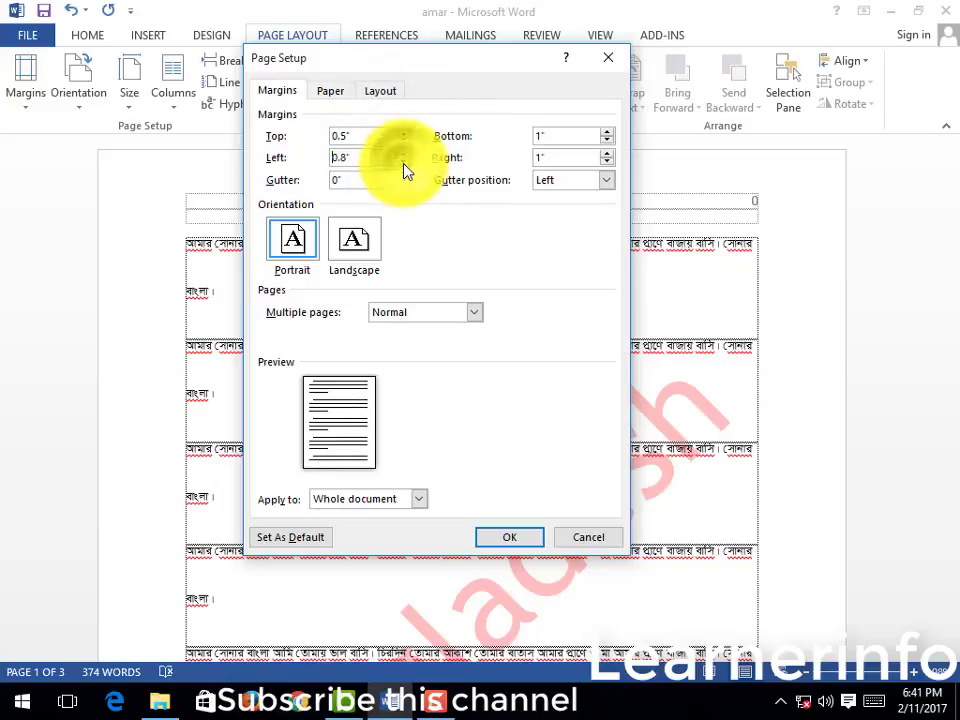
left_click(404, 162)
left_click(404, 162)
left_click(404, 162)
left_click(606, 140)
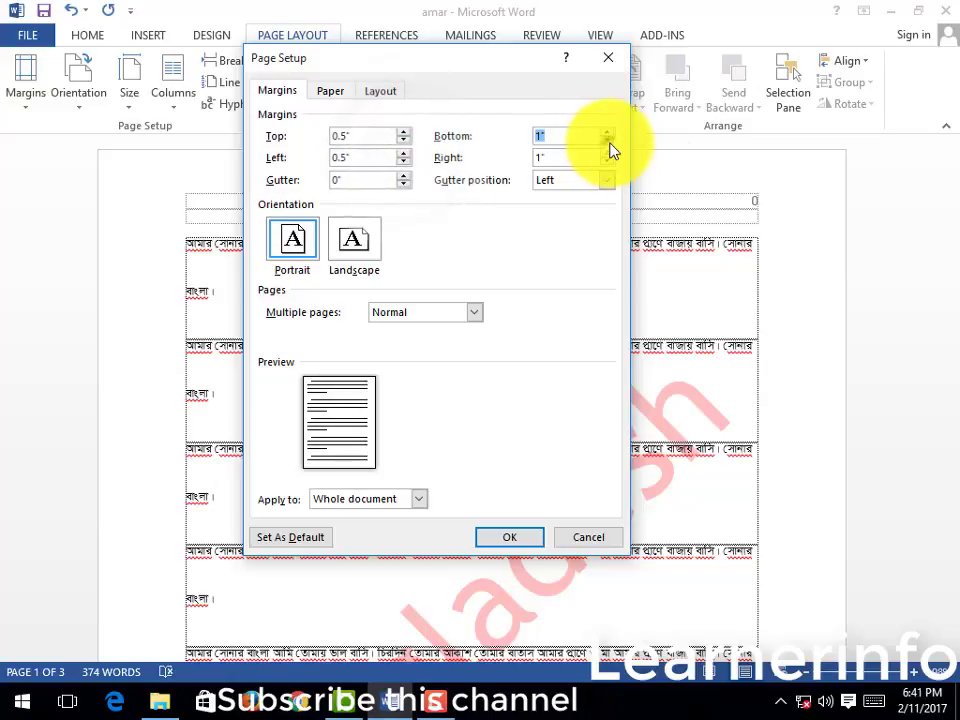
left_click(607, 142)
left_click(607, 142)
left_click(607, 142)
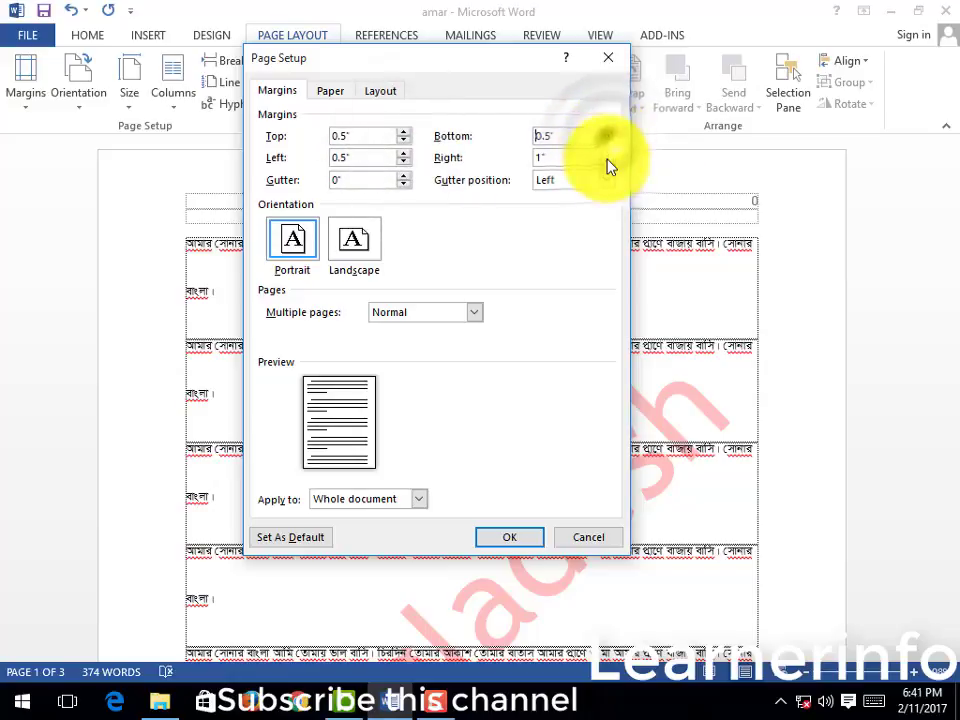
left_click(607, 163)
left_click(607, 163)
left_click(607, 163)
left_click(607, 163)
left_click(607, 163)
left_click(607, 163)
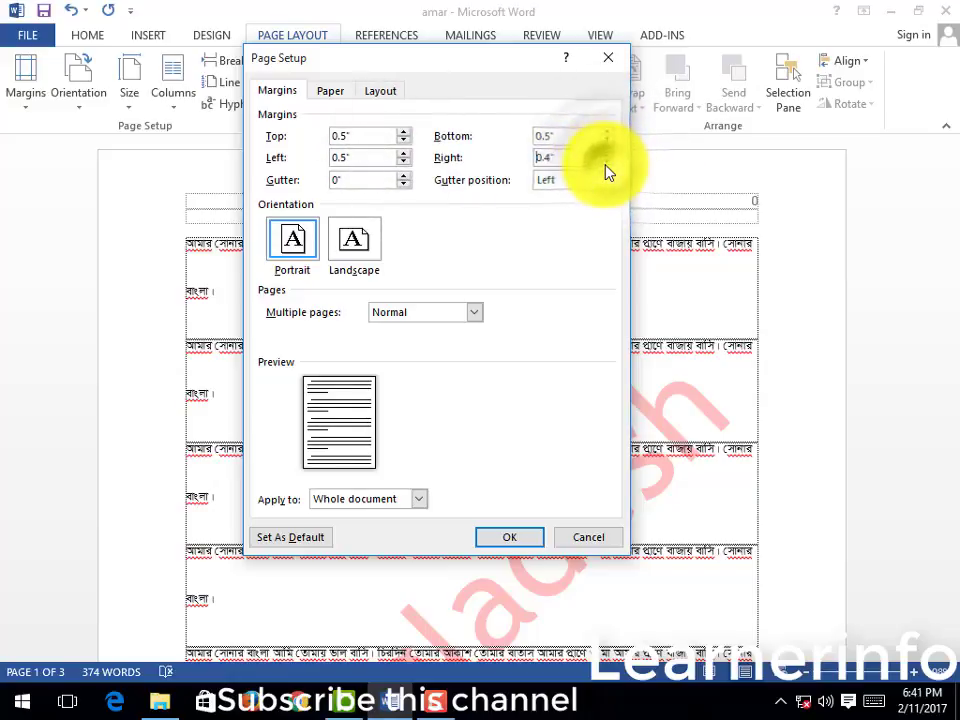
left_click(607, 153)
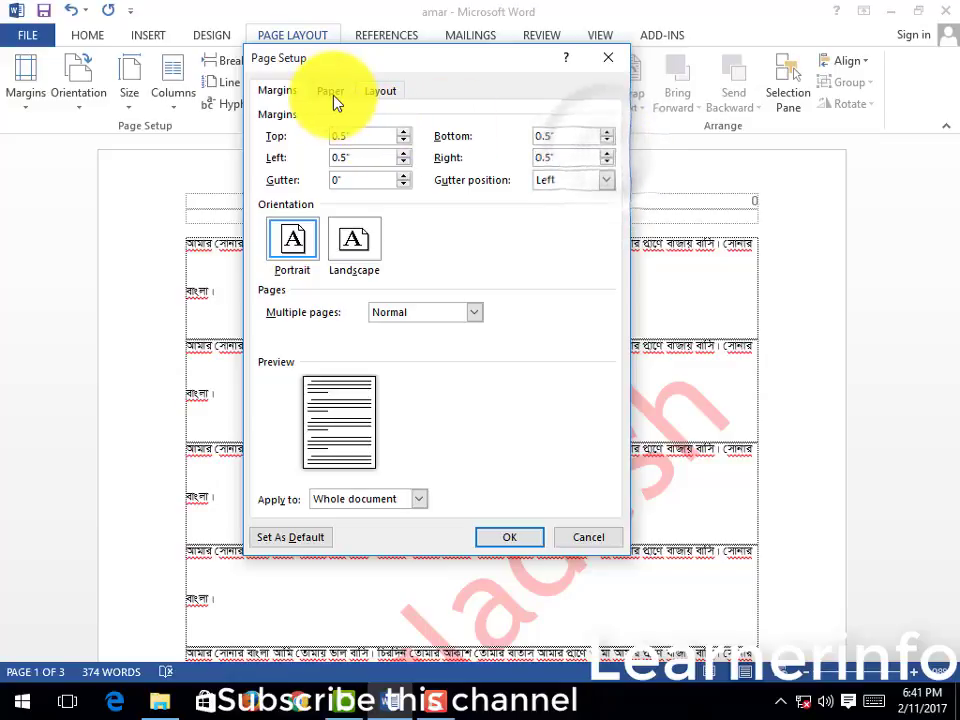
left_click(334, 100)
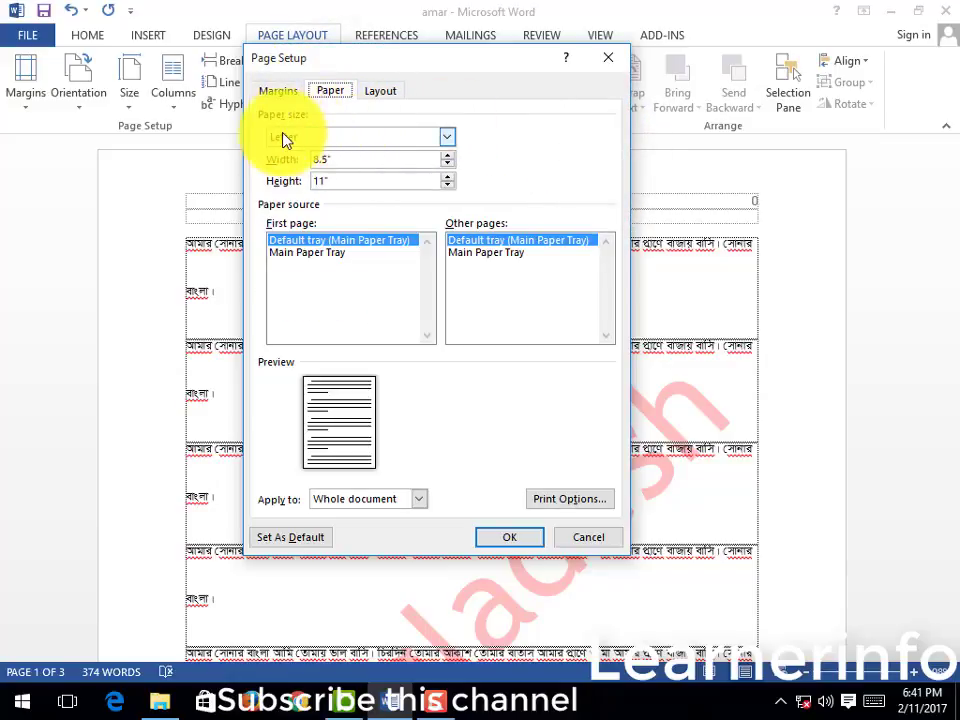
Set the paper size to A4.
left_click(354, 137)
scroll(325, 190, "down", 1)
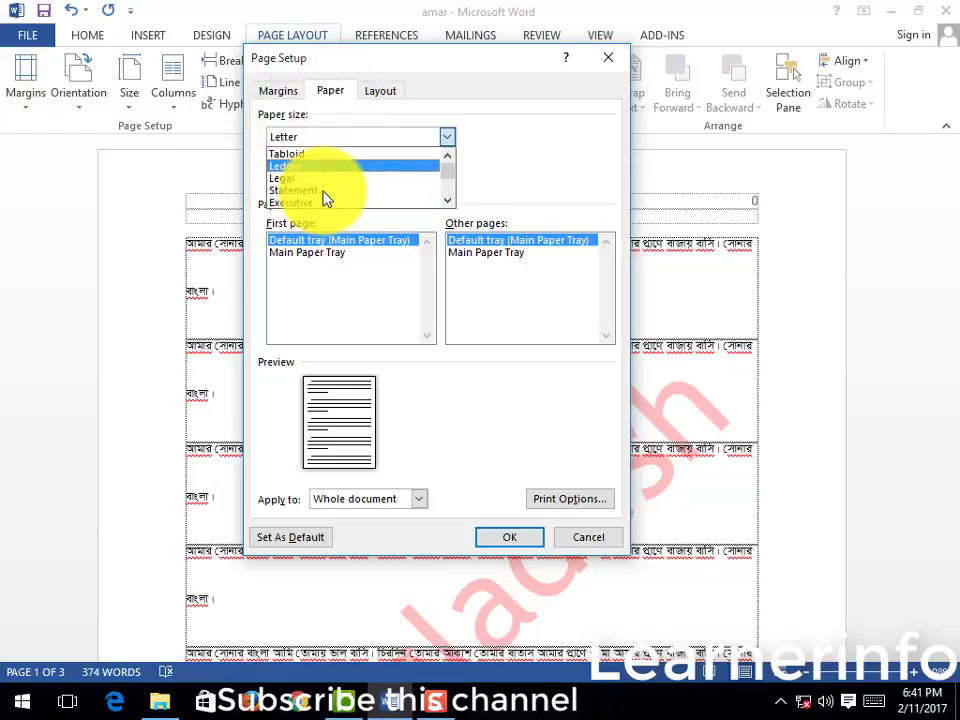
left_click(322, 192)
scroll(283, 199, "down", 1)
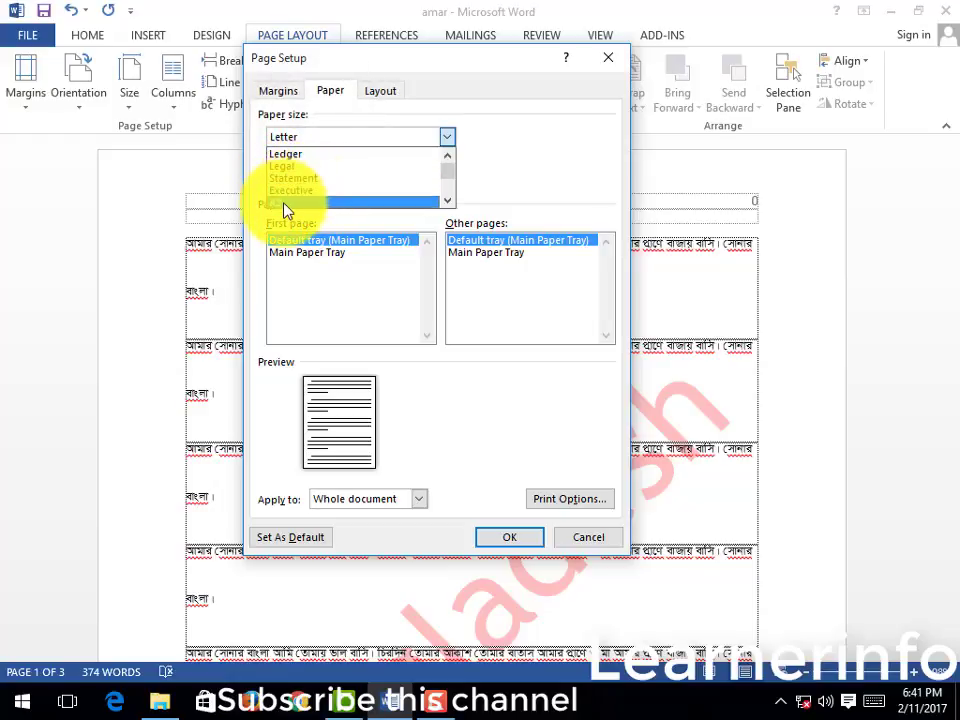
scroll(300, 200, "down", 1)
left_click(287, 203)
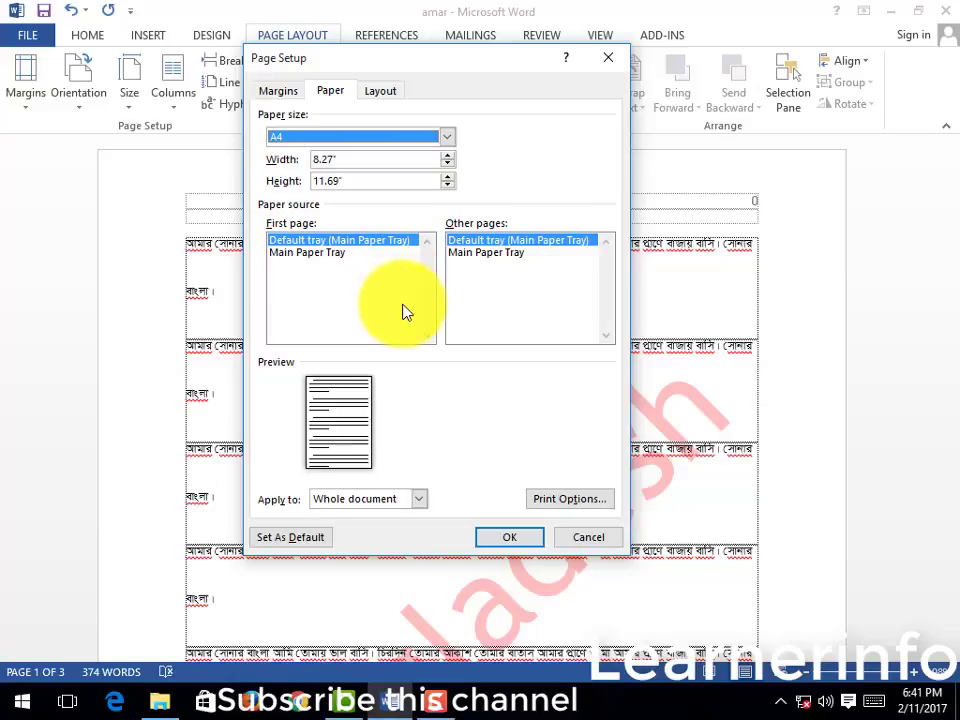
Switch the page to Landscape orientation and apply it.
left_click(281, 94)
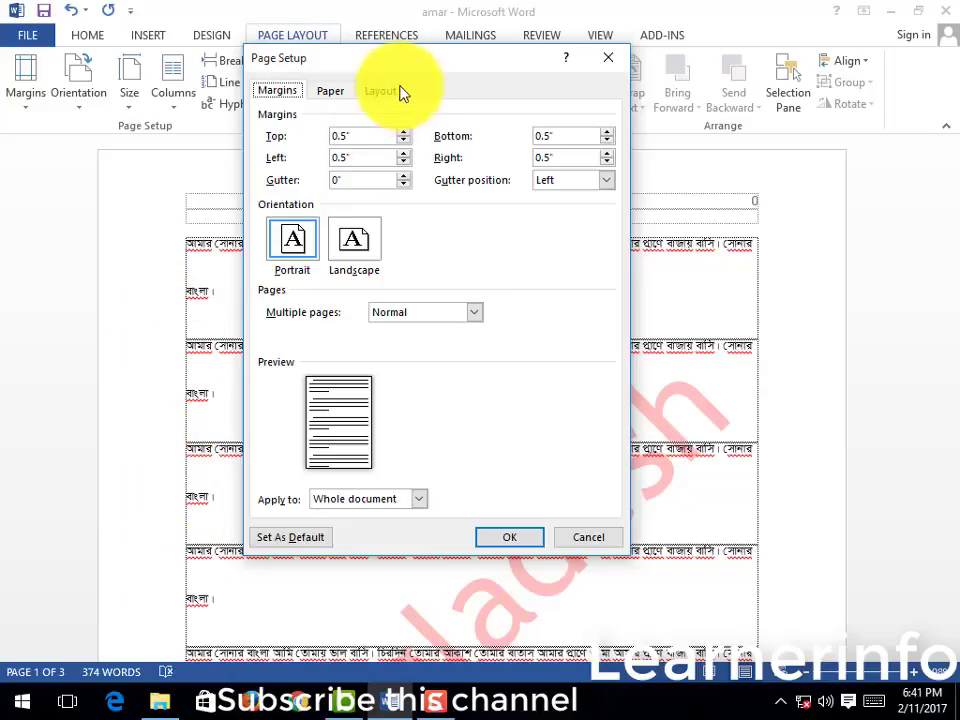
left_click(358, 249)
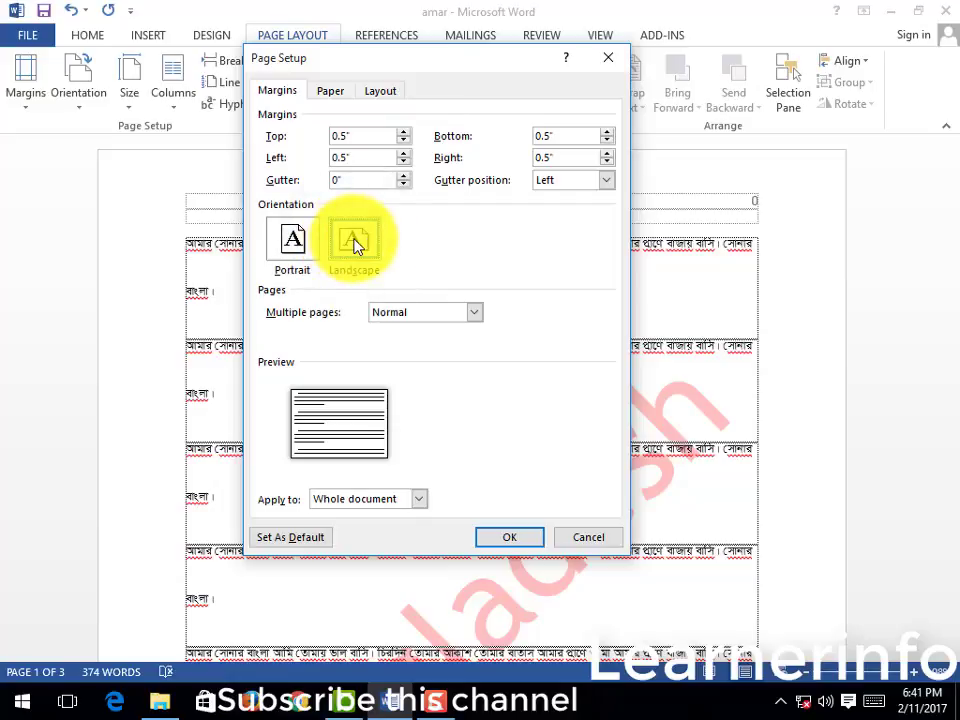
key("Return")
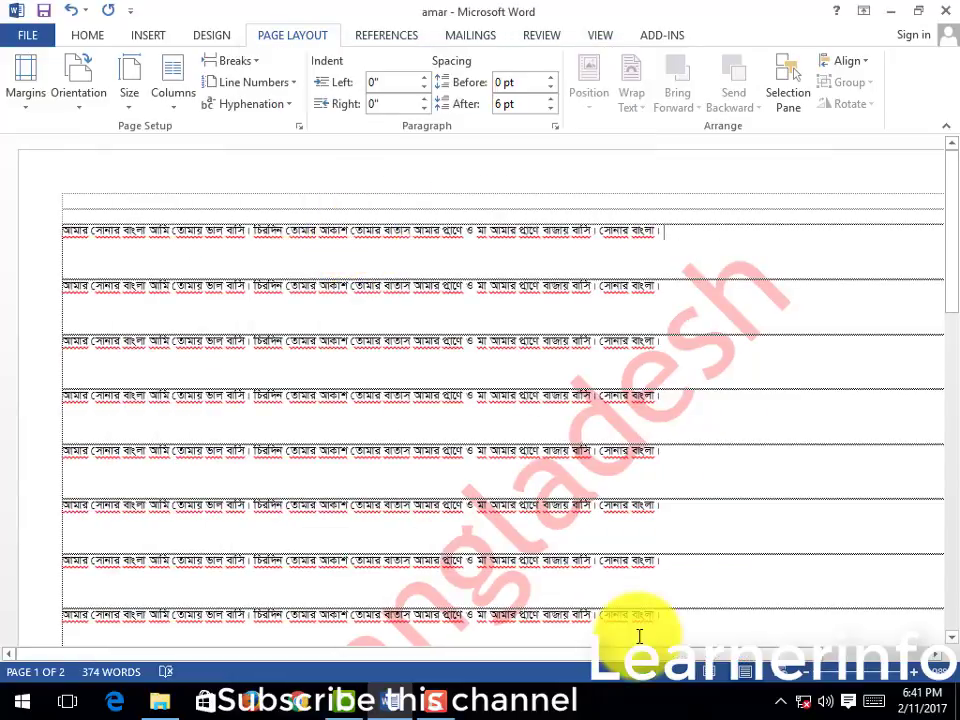
Use Page Setup to switch the page to Portrait orientation and apply it.
scroll(664, 614, "down", 1)
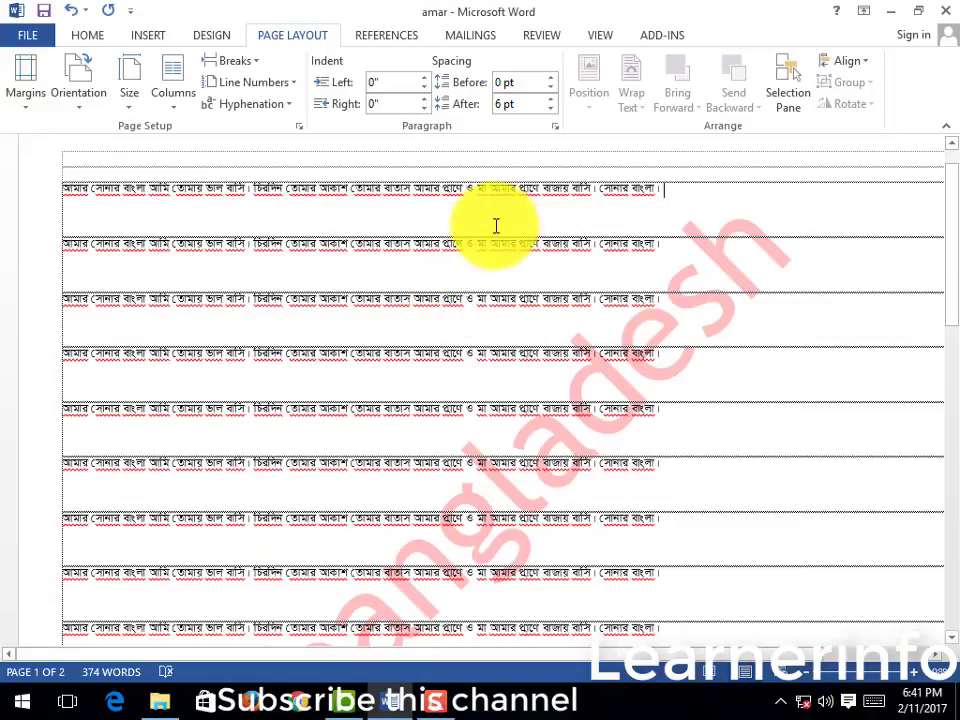
scroll(480, 232, "up", 1)
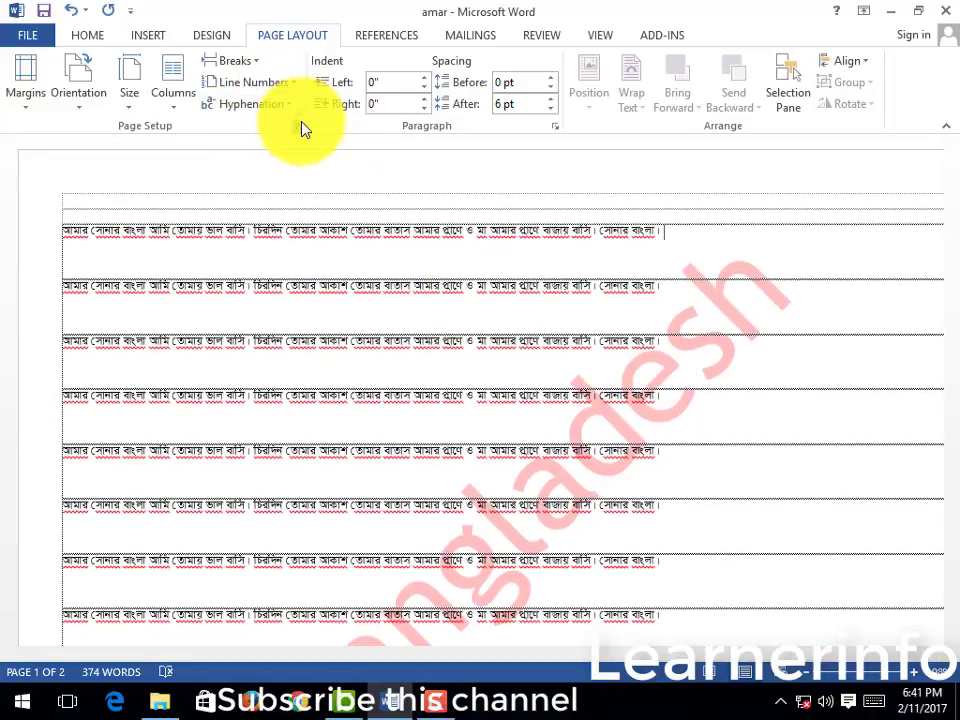
left_click(300, 127)
left_click(300, 237)
key("Return")
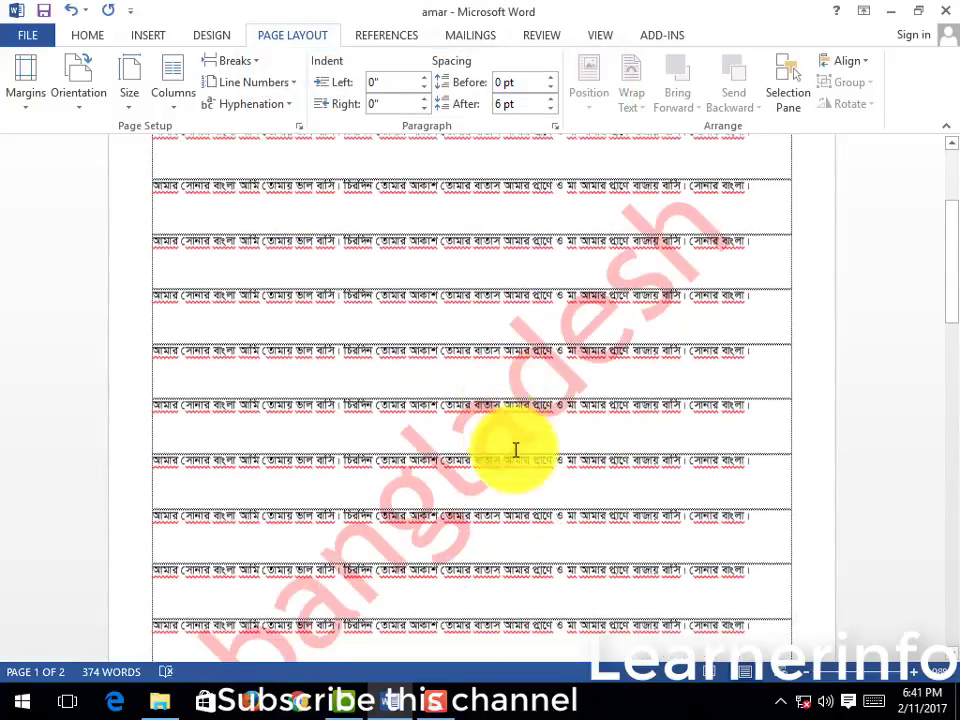
Turn off 'Show text boundaries' in Word Options > Advanced and confirm.
left_click(36, 36)
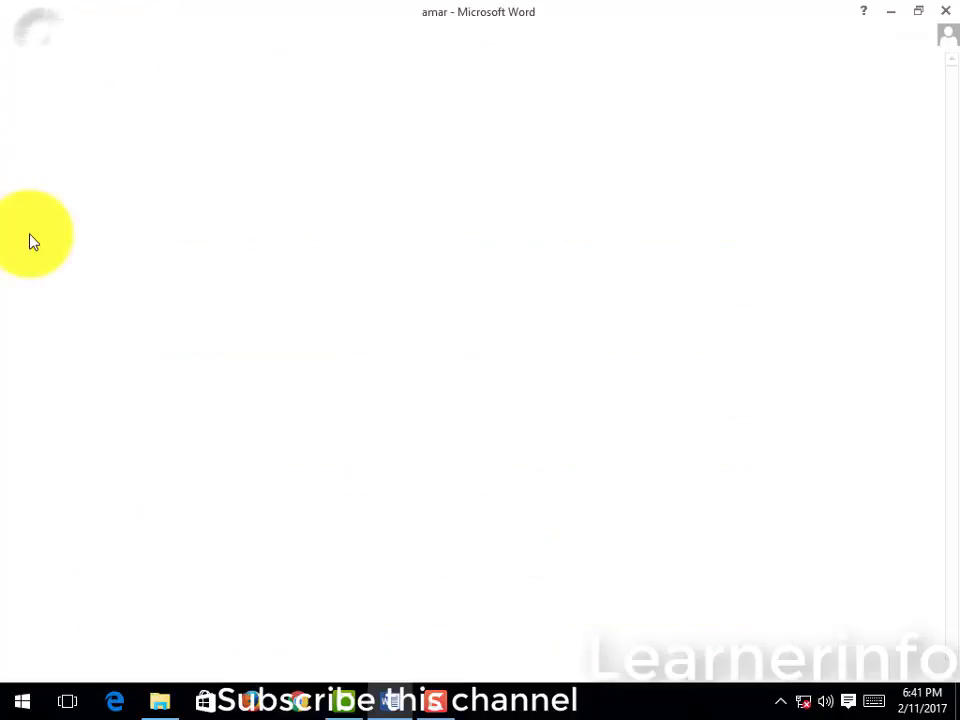
left_click(46, 458)
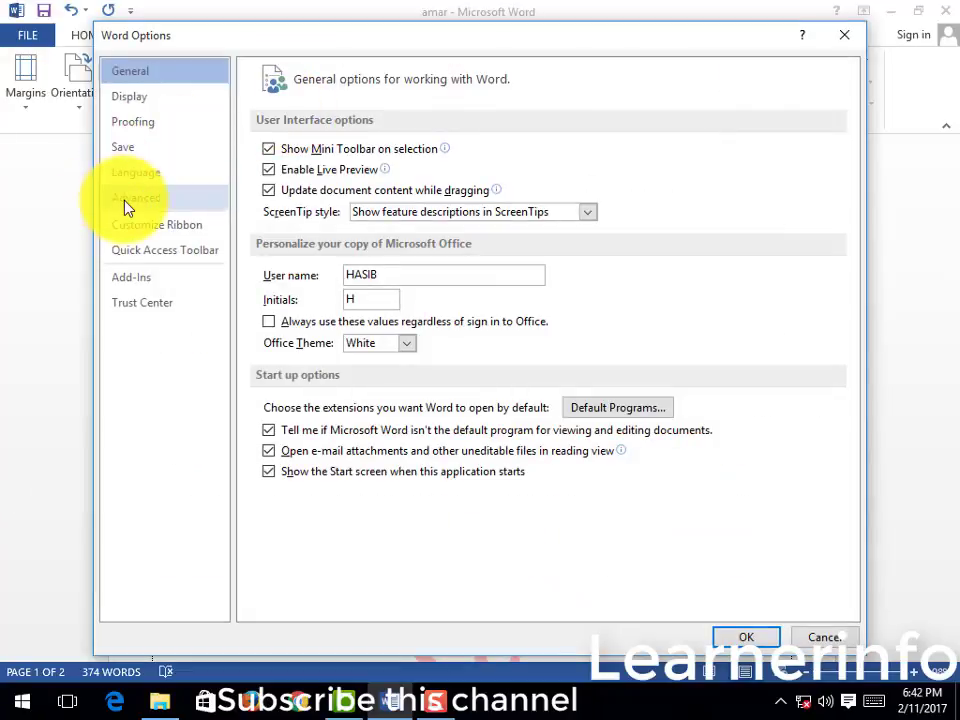
left_click(125, 198)
scroll(338, 368, "down", 6)
scroll(338, 362, "down", 2)
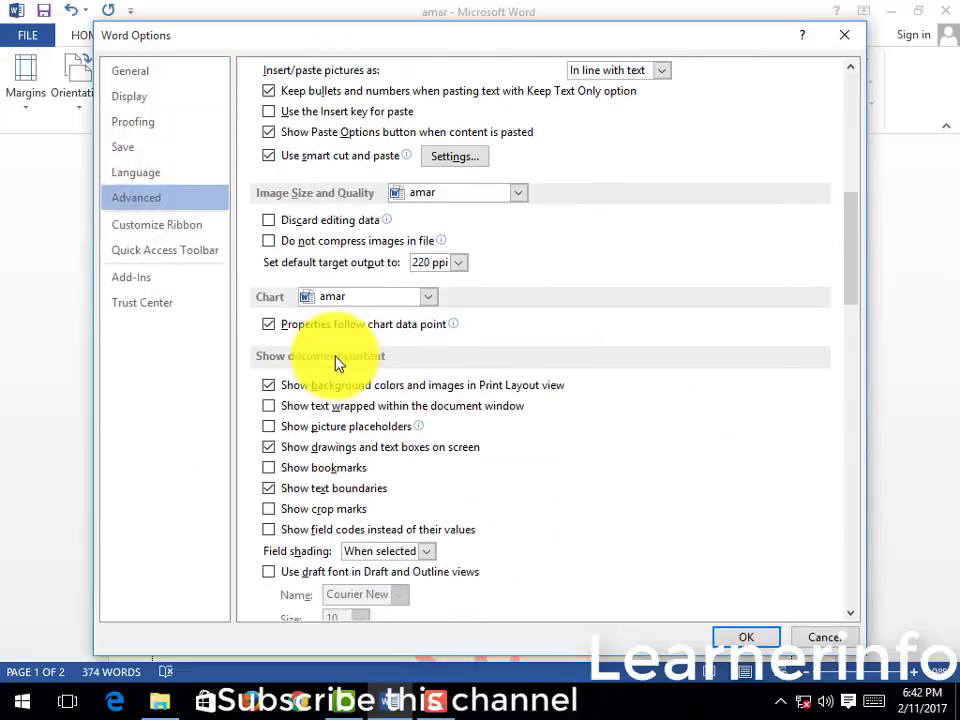
scroll(338, 362, "down", 3)
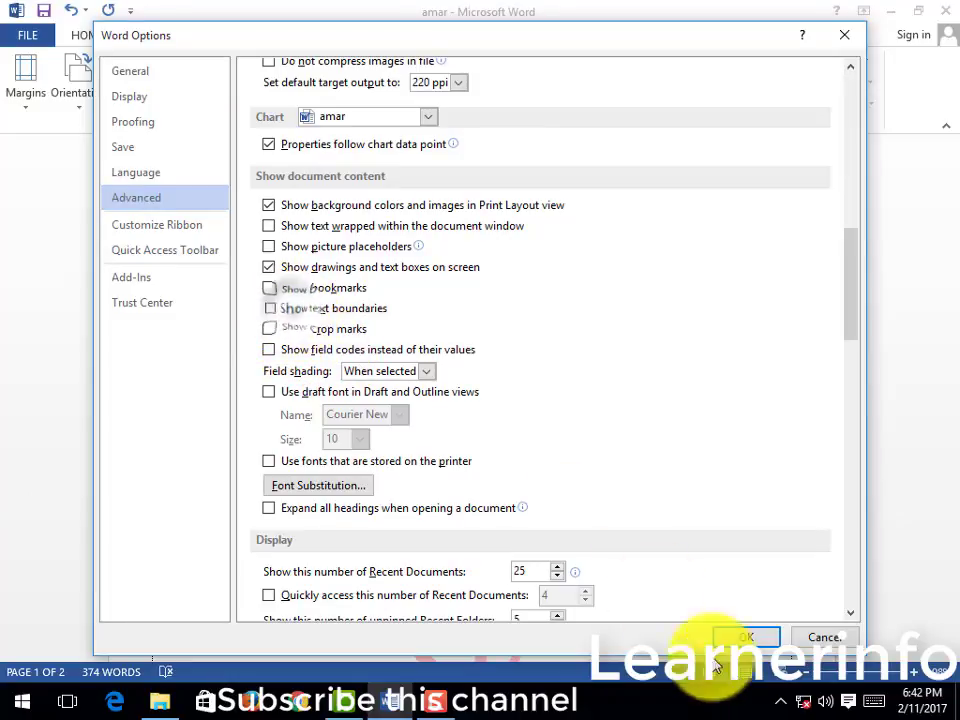
left_click(746, 637)
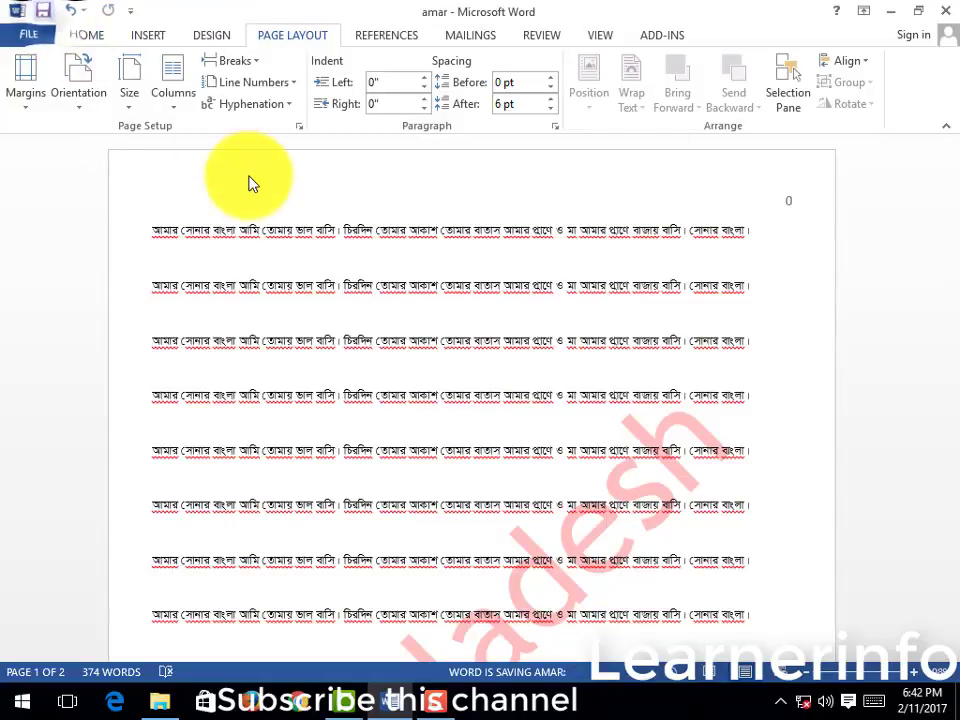
Close Page Setup unchanged and place the insertion point on page 2.
left_click(298, 127)
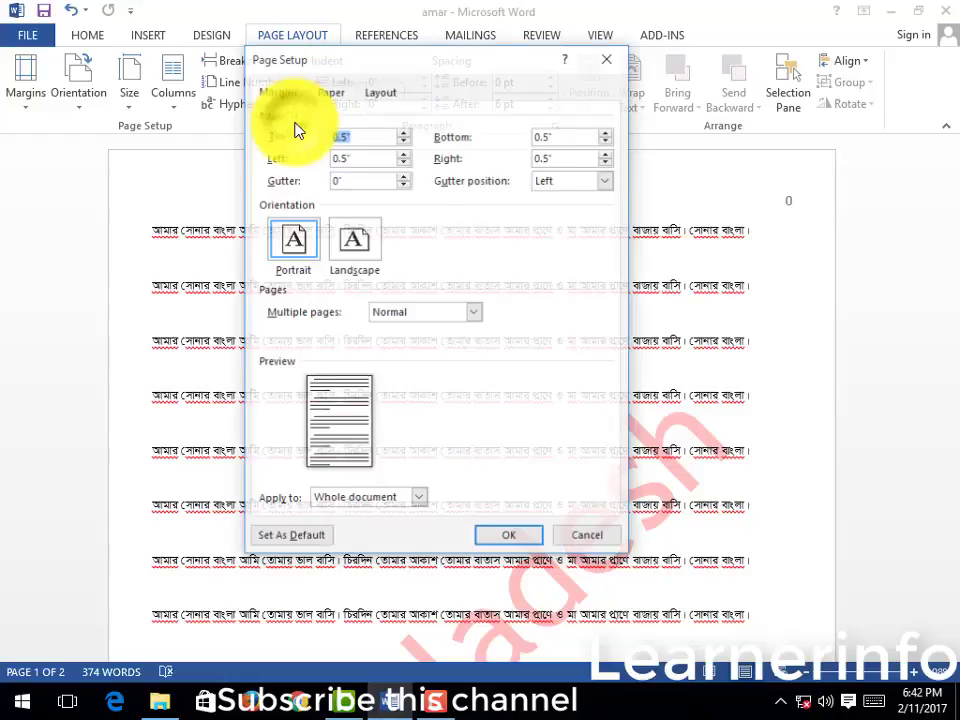
left_click(610, 58)
scroll(570, 540, "down", 3)
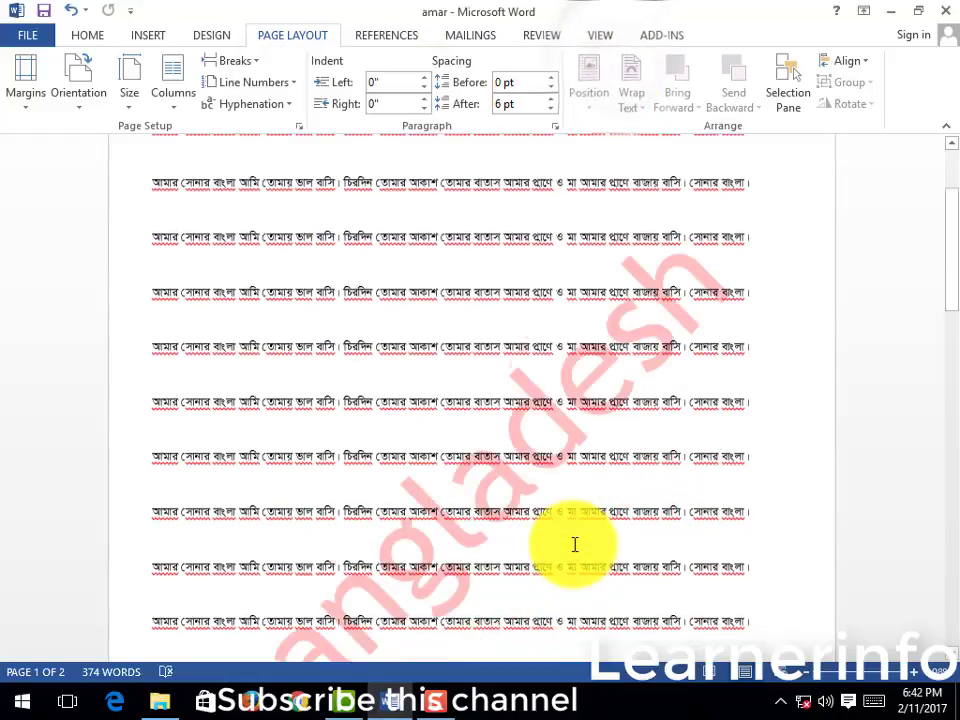
scroll(570, 540, "down", 2)
scroll(570, 545, "down", 3)
scroll(567, 555, "down", 3)
scroll(567, 557, "down", 5)
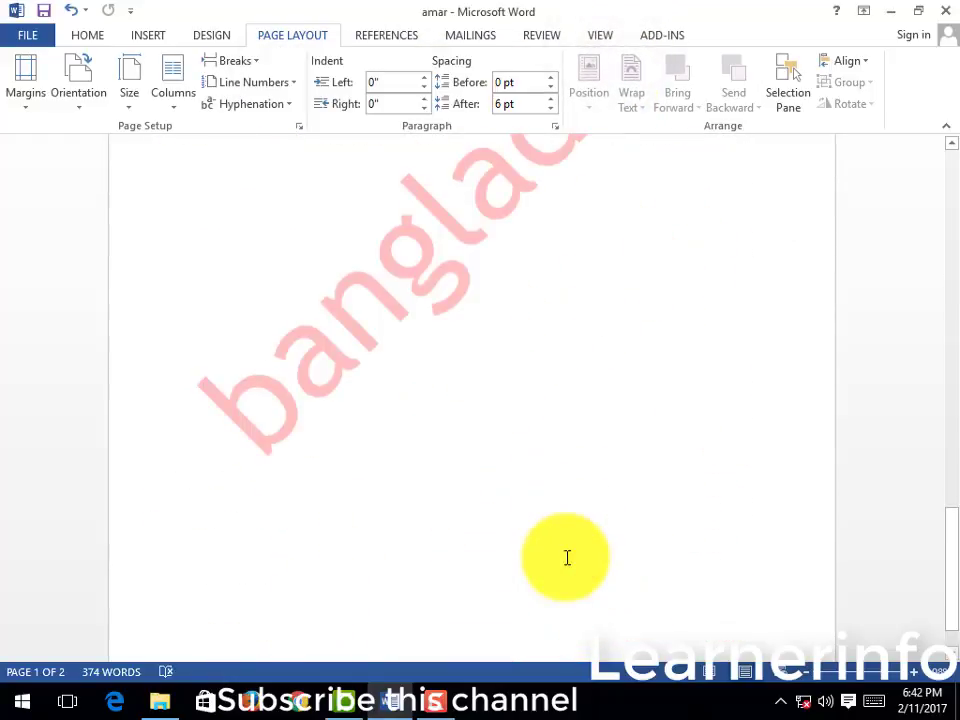
scroll(566, 559, "down", 1)
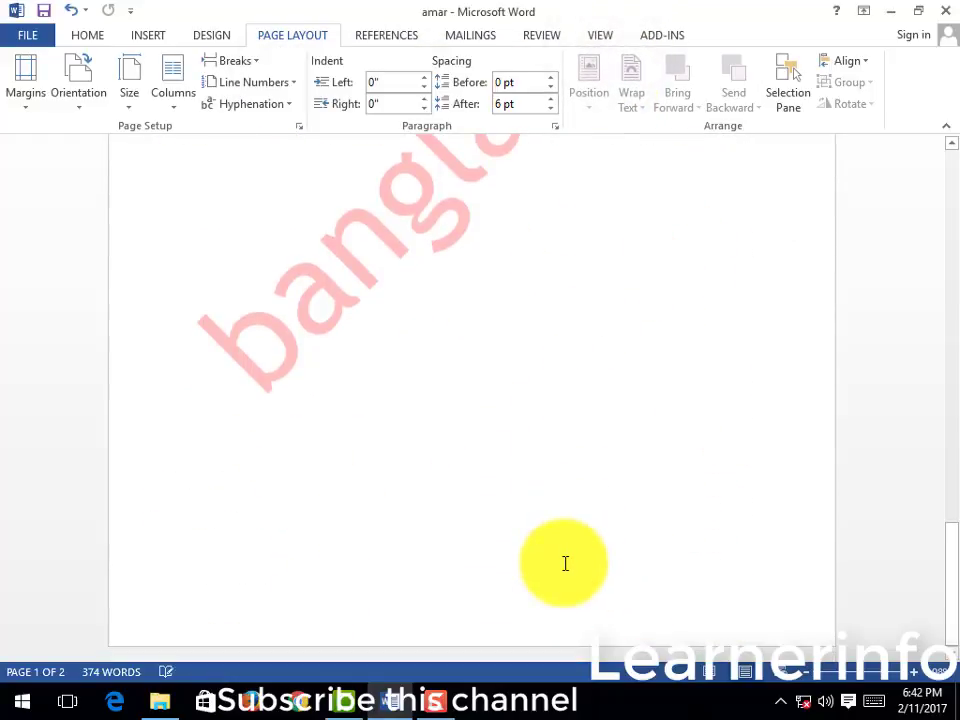
scroll(208, 586, "up", 3)
left_click(221, 600)
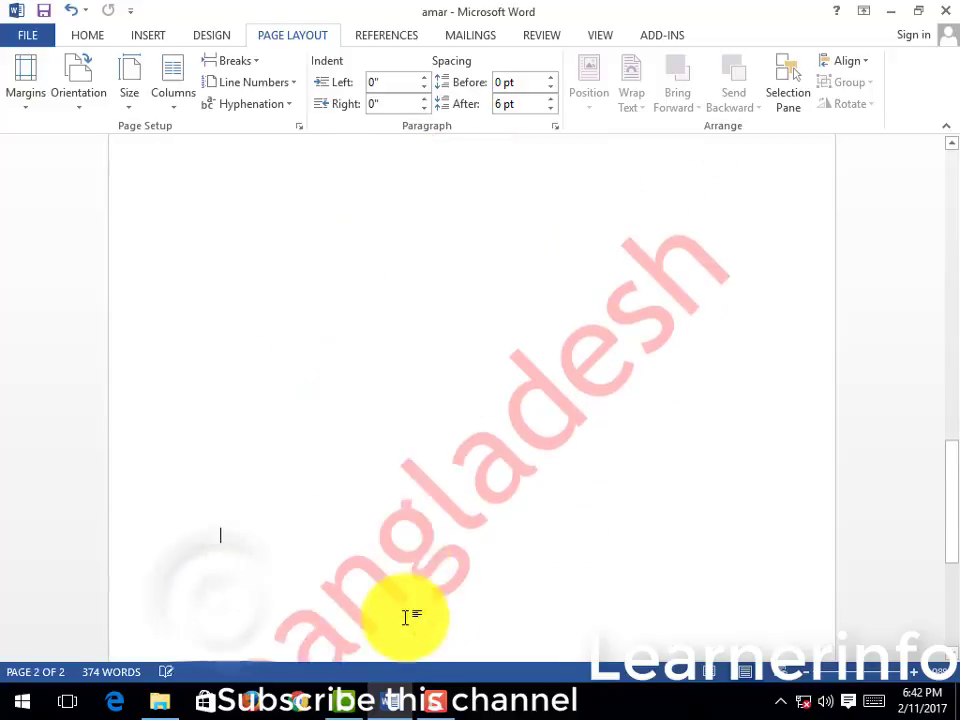
Reposition the insertion point lower in page 2's empty area.
scroll(283, 557, "down", 3)
scroll(280, 574, "down", 3)
scroll(286, 569, "down", 1)
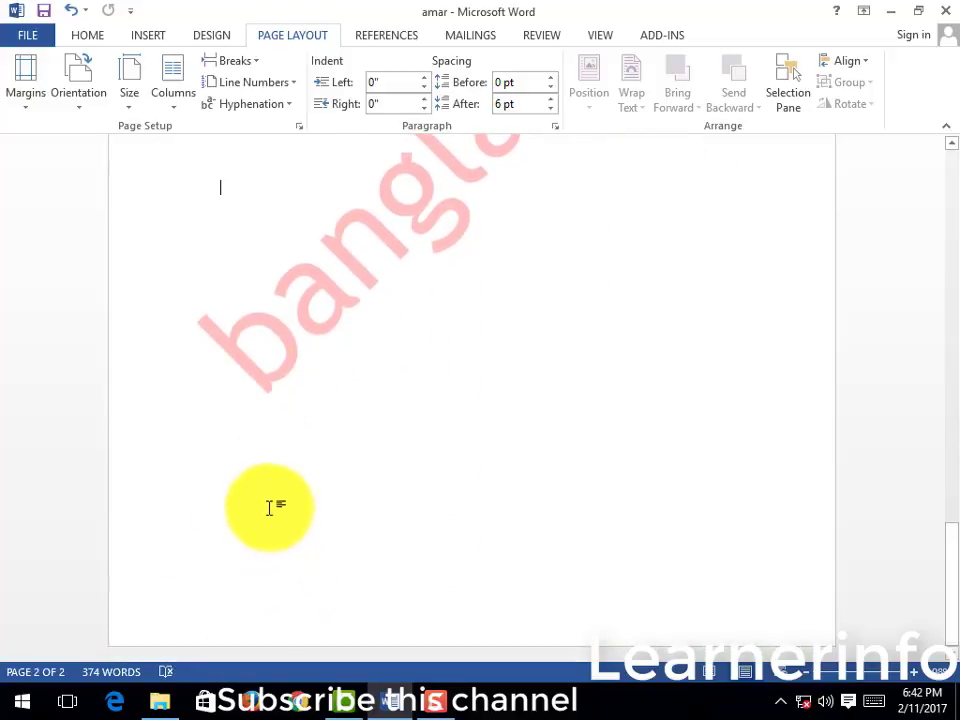
scroll(270, 515, "up", 5)
left_click(262, 500)
scroll(296, 561, "down", 4)
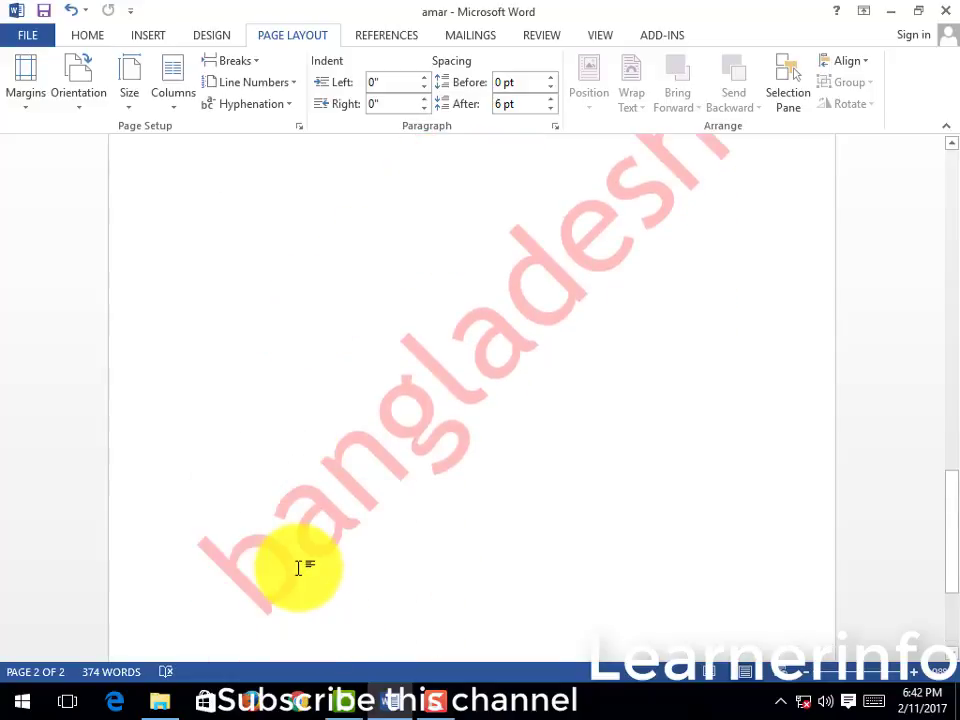
scroll(299, 567, "down", 3)
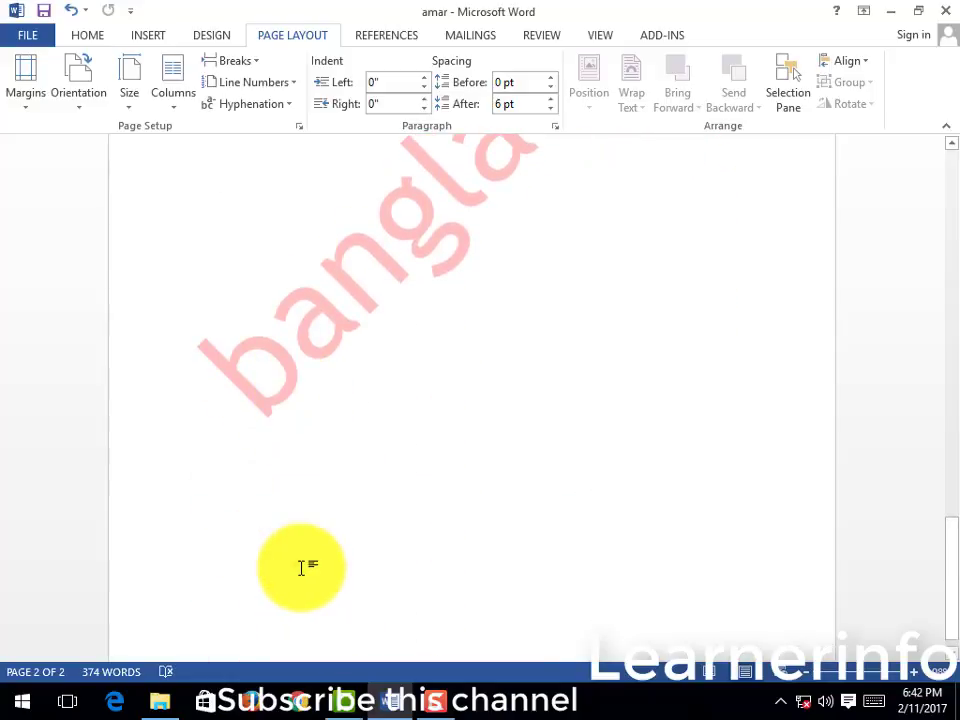
scroll(301, 567, "up", 7)
left_click(317, 579)
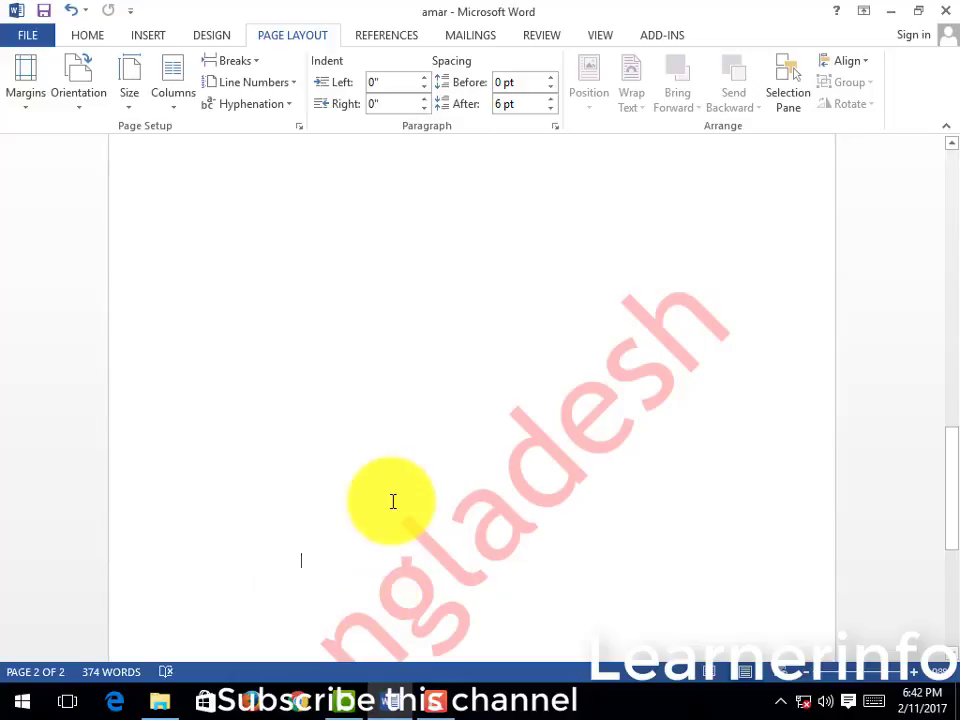
left_click(299, 127)
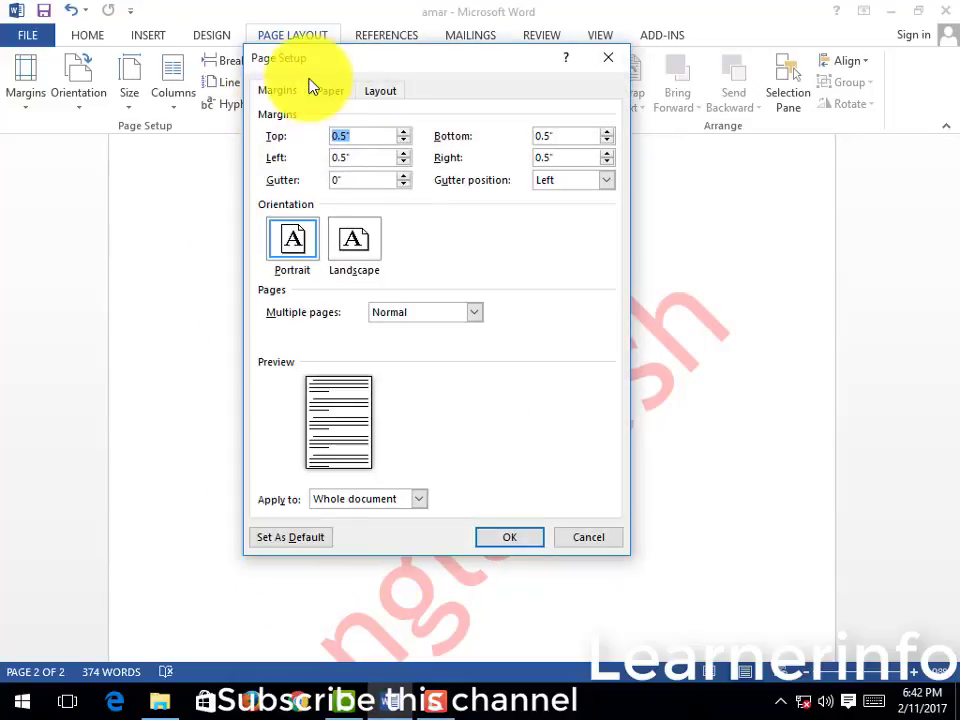
left_click_drag(290, 74, 220, 107)
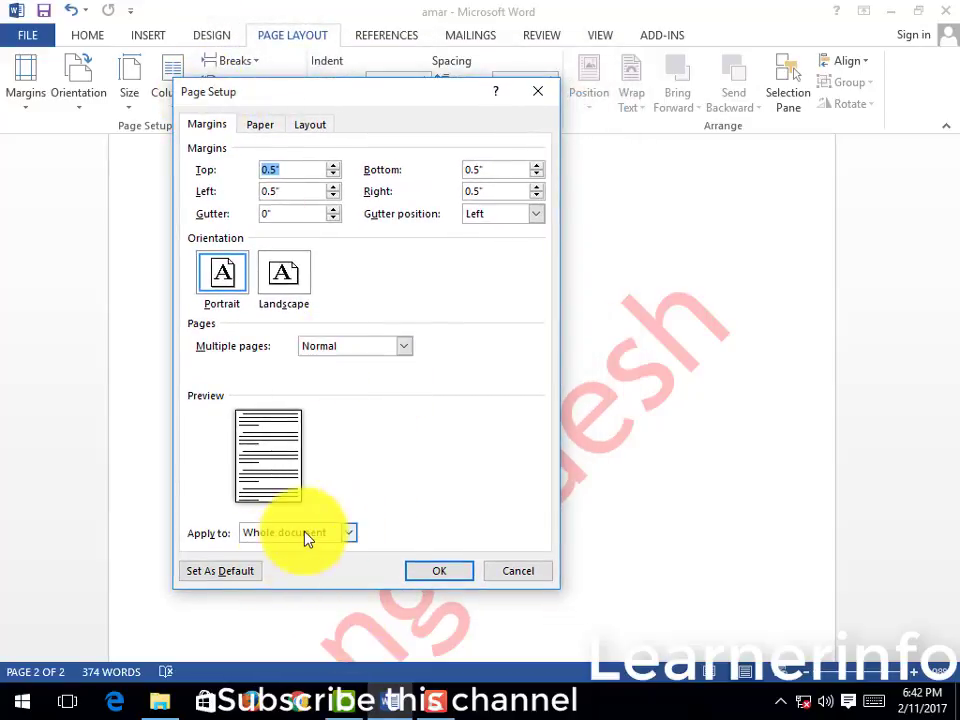
left_click(312, 126)
left_click(205, 125)
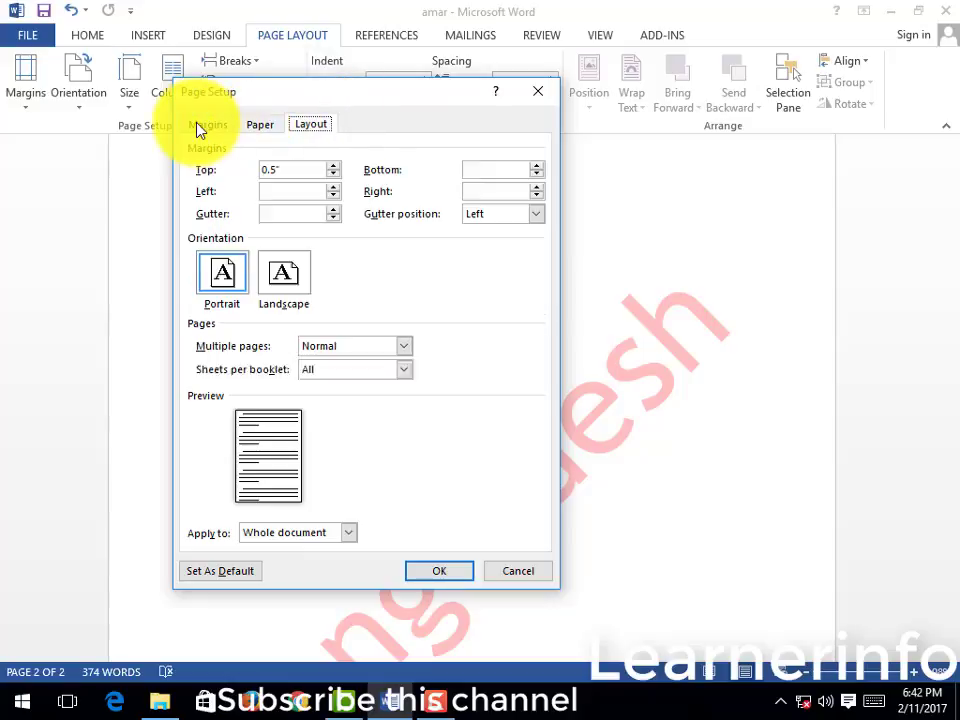
left_click(340, 537)
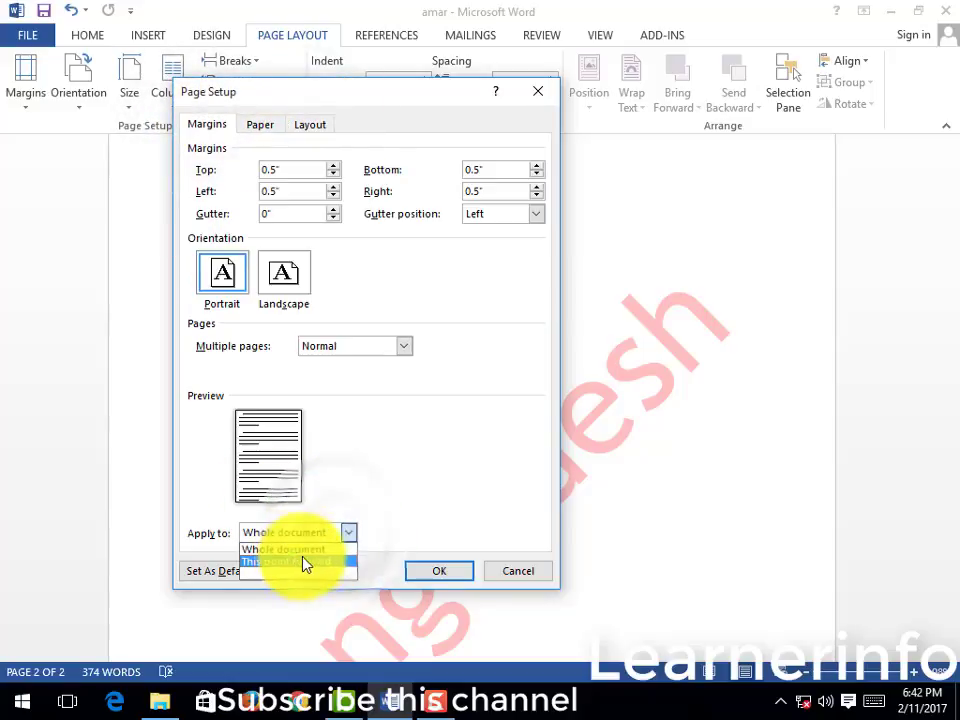
left_click(300, 563)
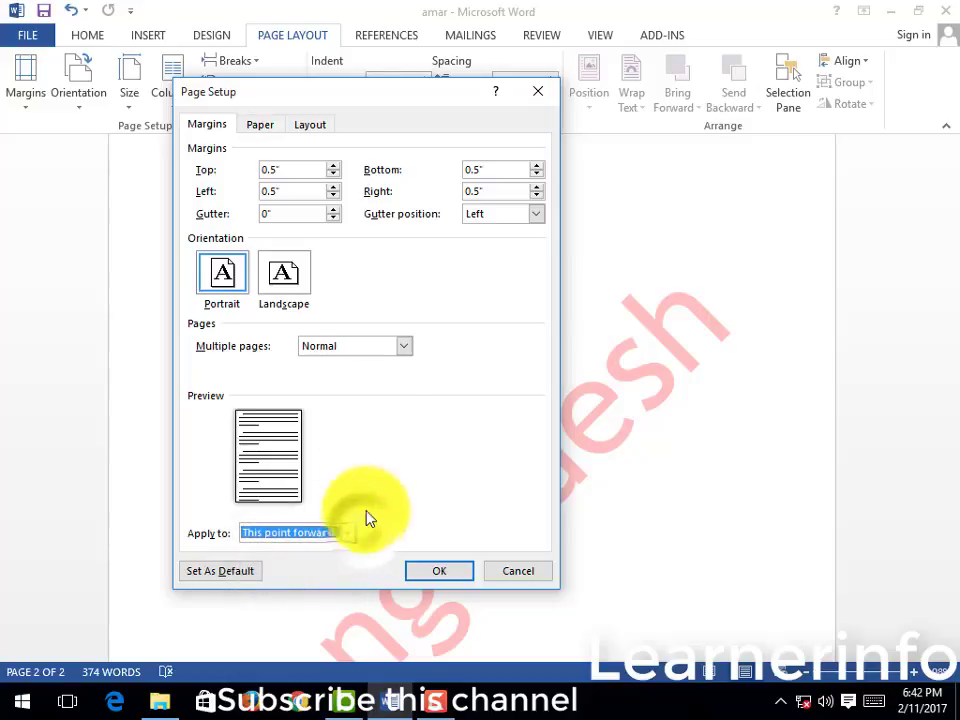
left_click(290, 282)
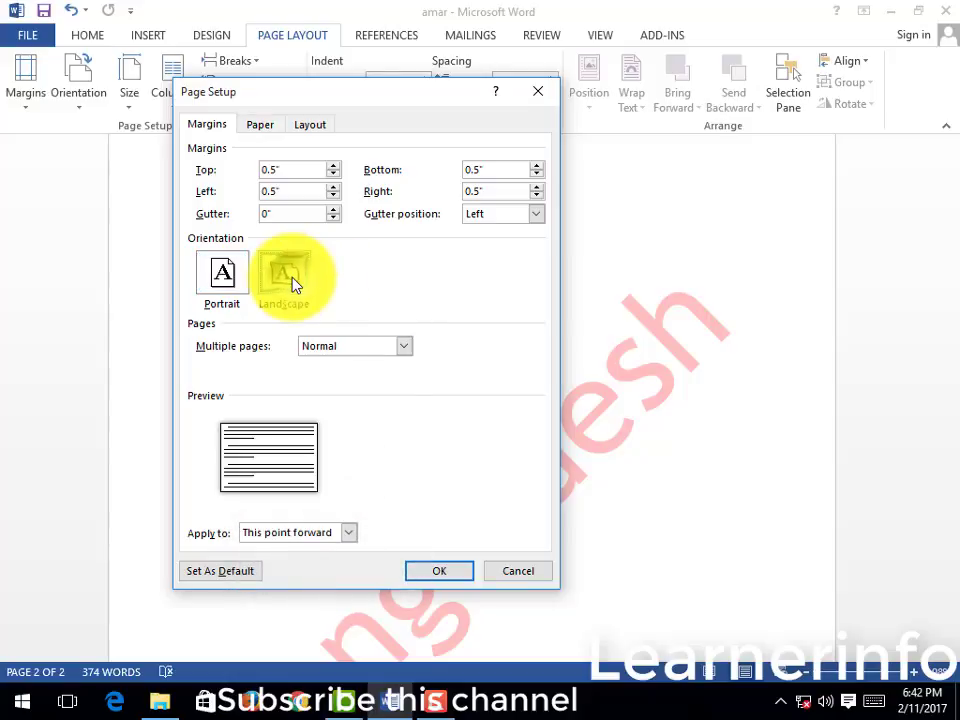
left_click(446, 578)
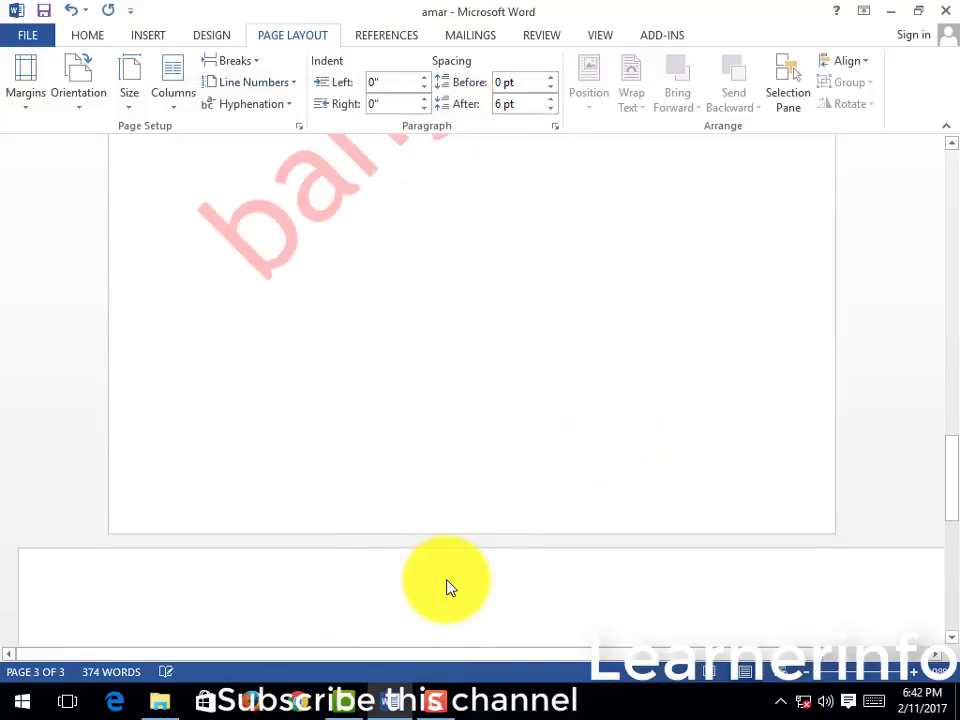
scroll(381, 400, "up", 3)
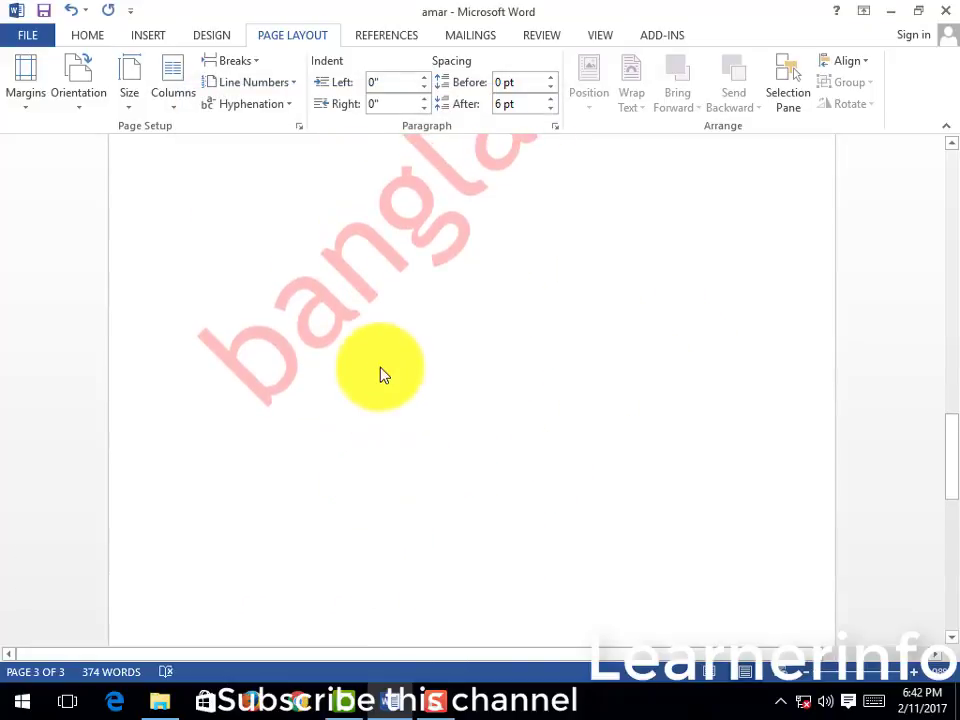
scroll(431, 488, "down", 2)
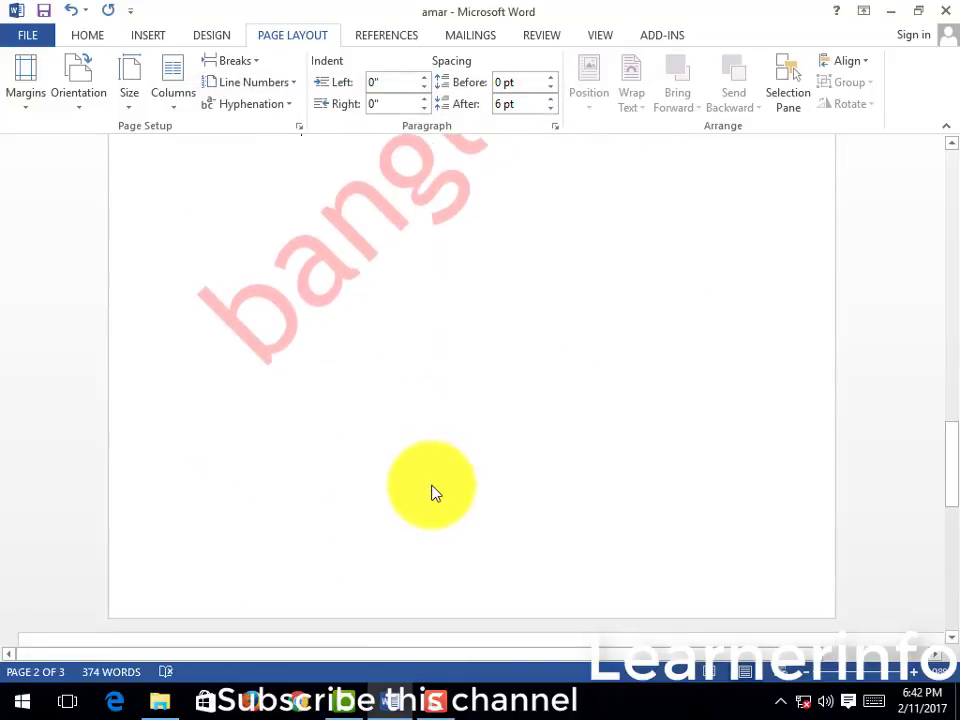
scroll(432, 488, "down", 3)
scroll(400, 470, "down", 3)
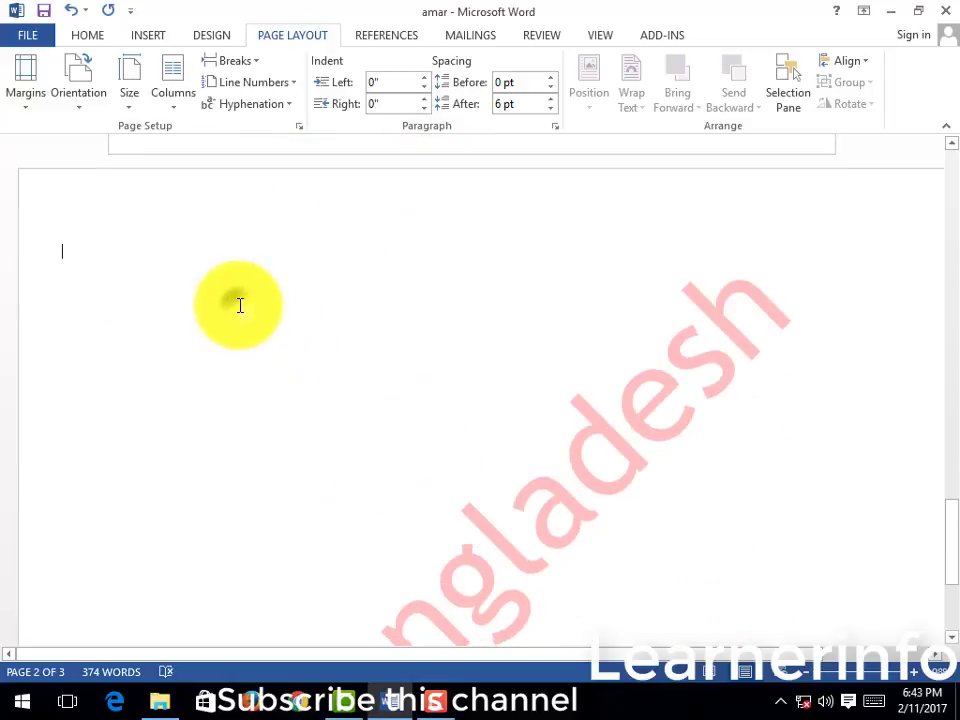
scroll(497, 605, "up", 5)
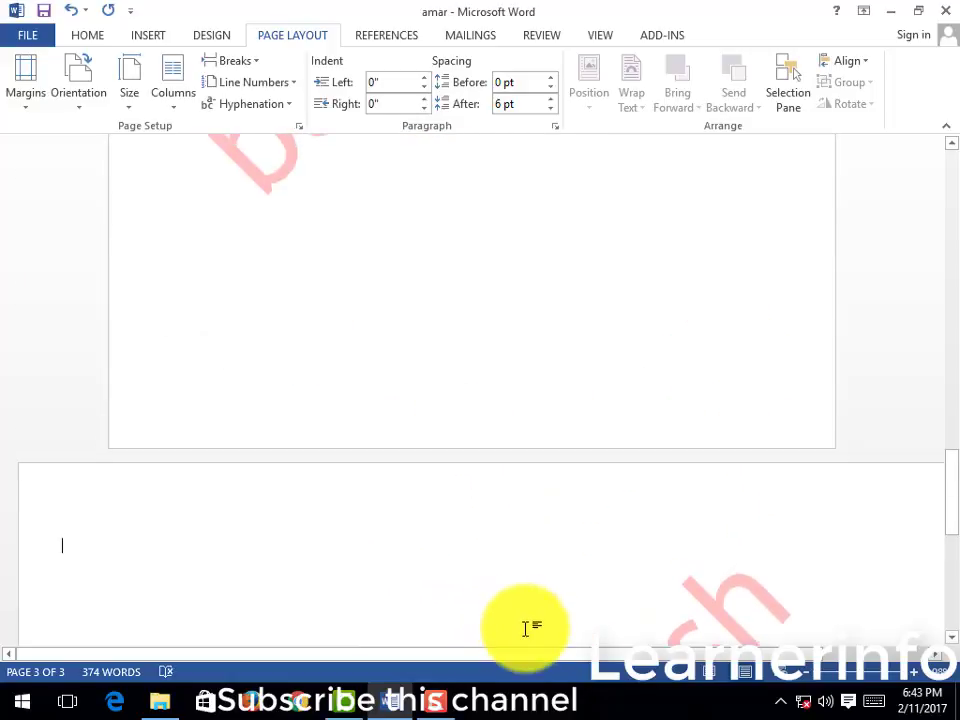
scroll(528, 640, "up", 5)
scroll(531, 653, "down", 10)
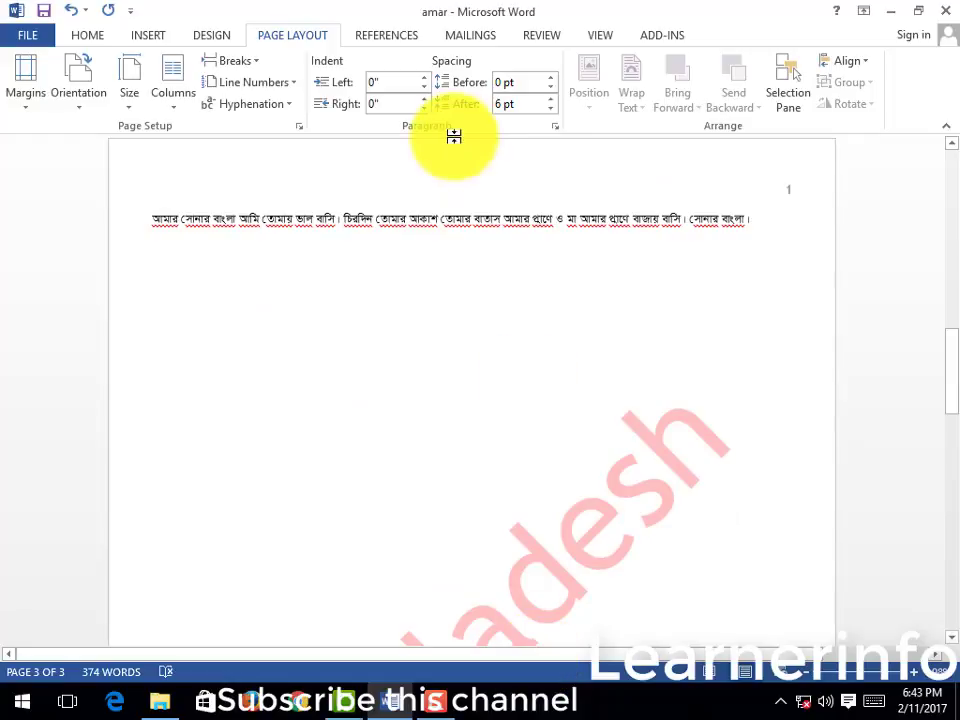
left_click_drag(951, 379, 953, 203)
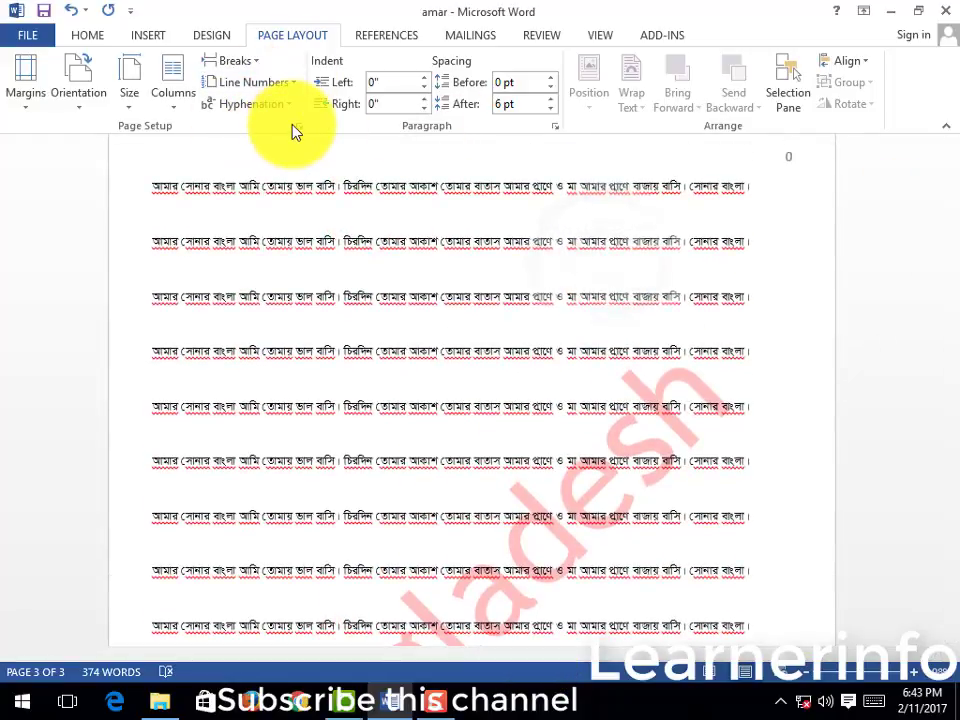
left_click(297, 127)
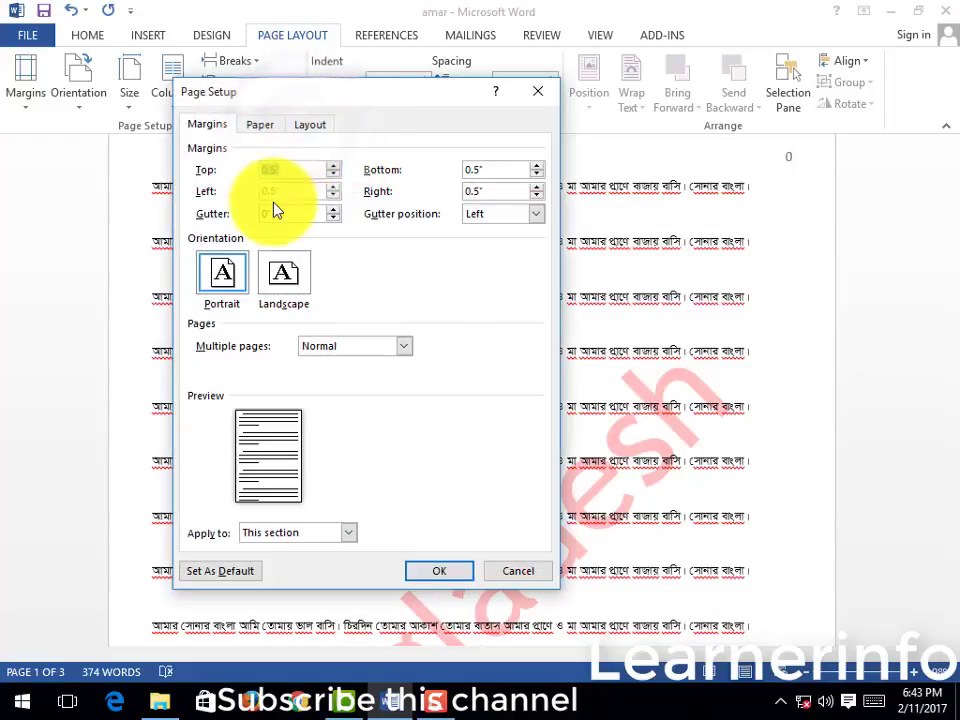
left_click(262, 125)
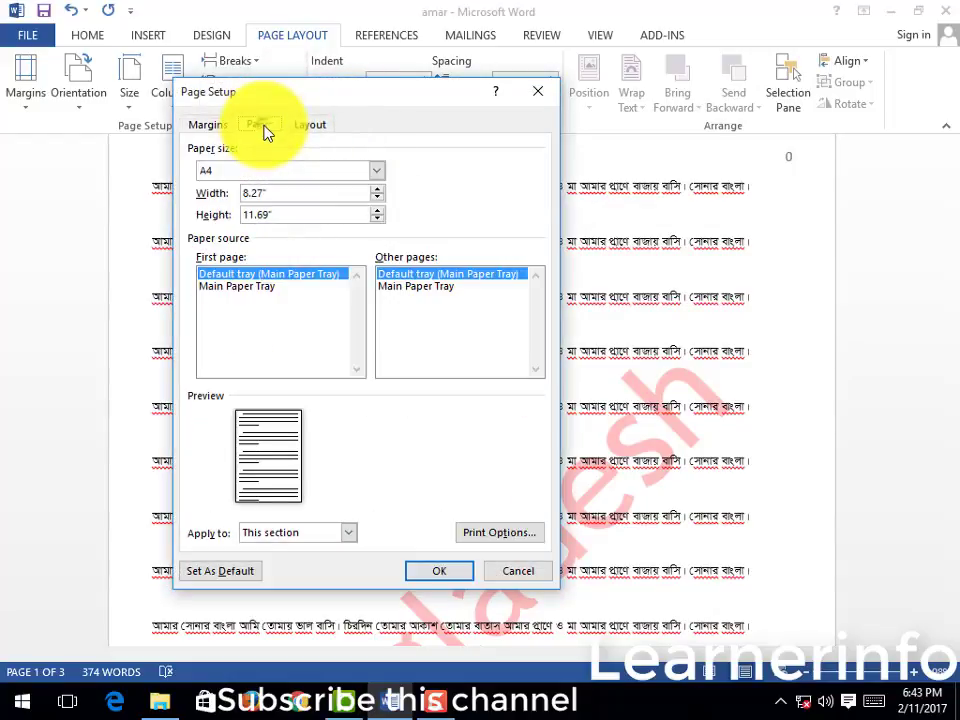
left_click(310, 128)
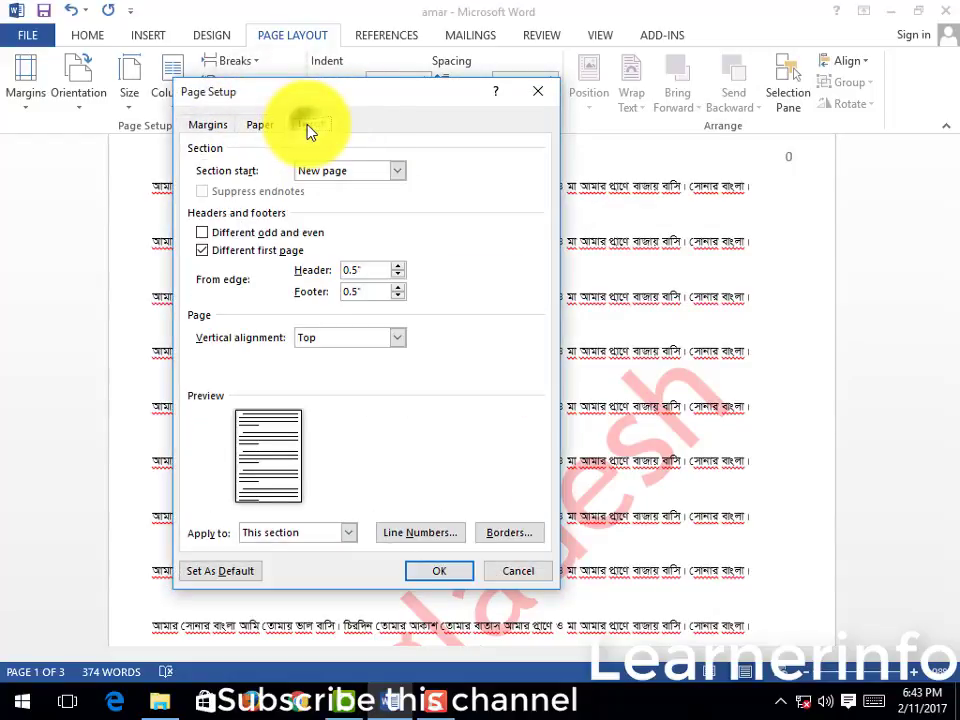
left_click(207, 126)
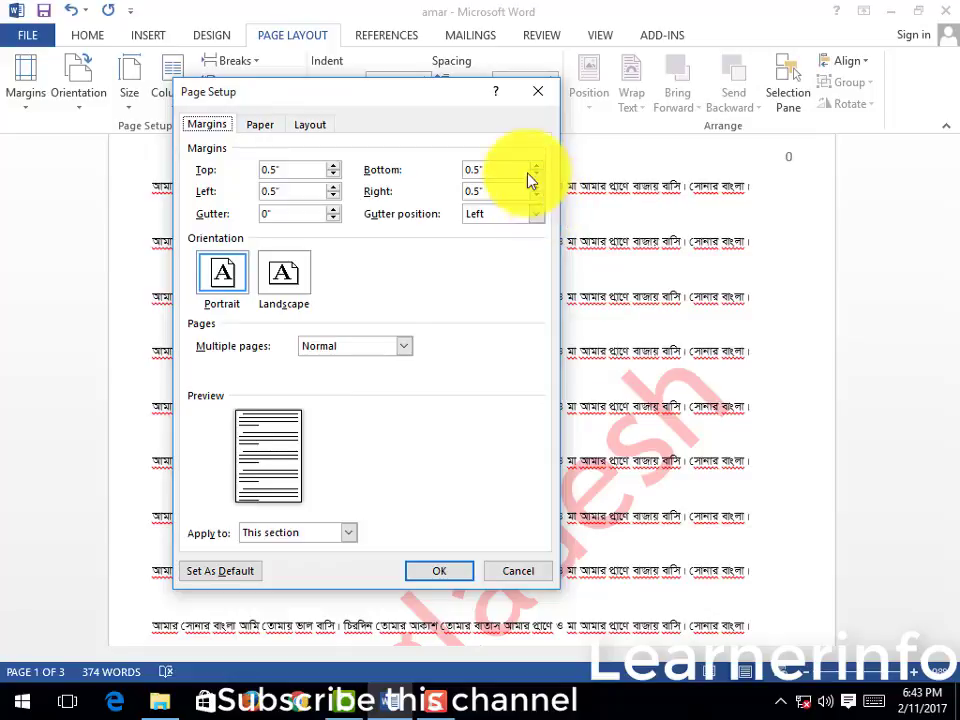
left_click(528, 90)
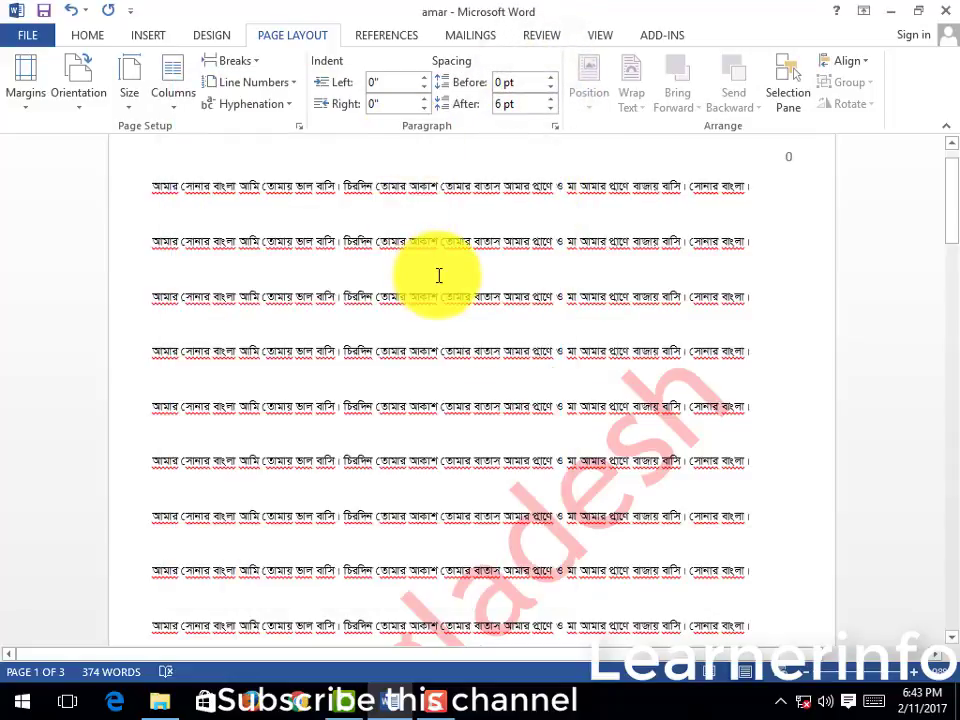
In the Print screen, keep doPDF v7 as printer and set the range to Print Current Page.
key("ctrl+p")
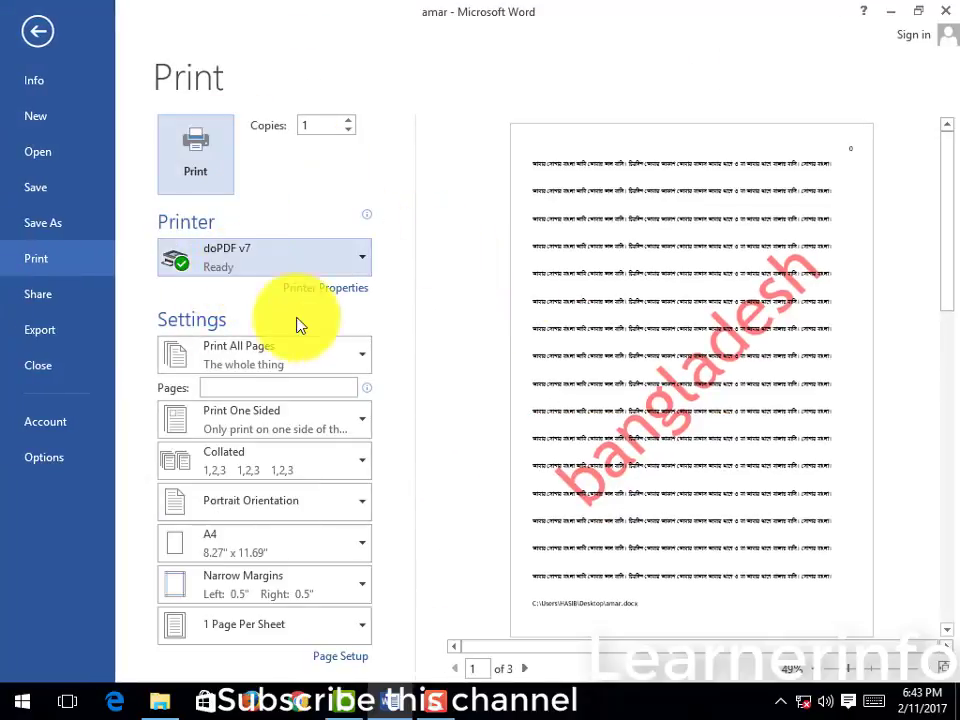
left_click(360, 265)
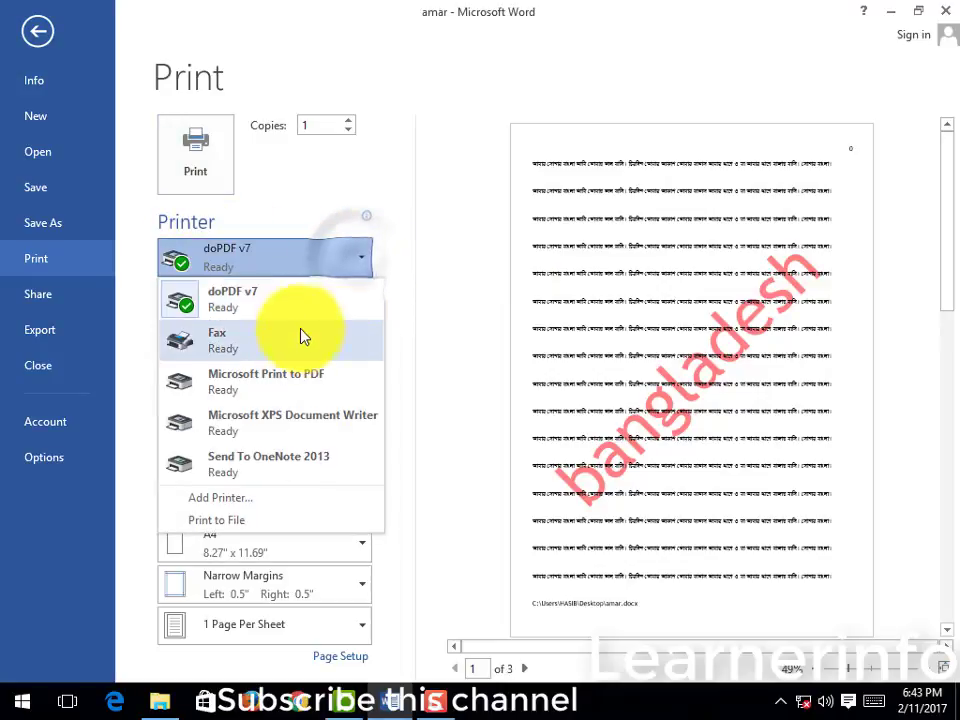
left_click(437, 381)
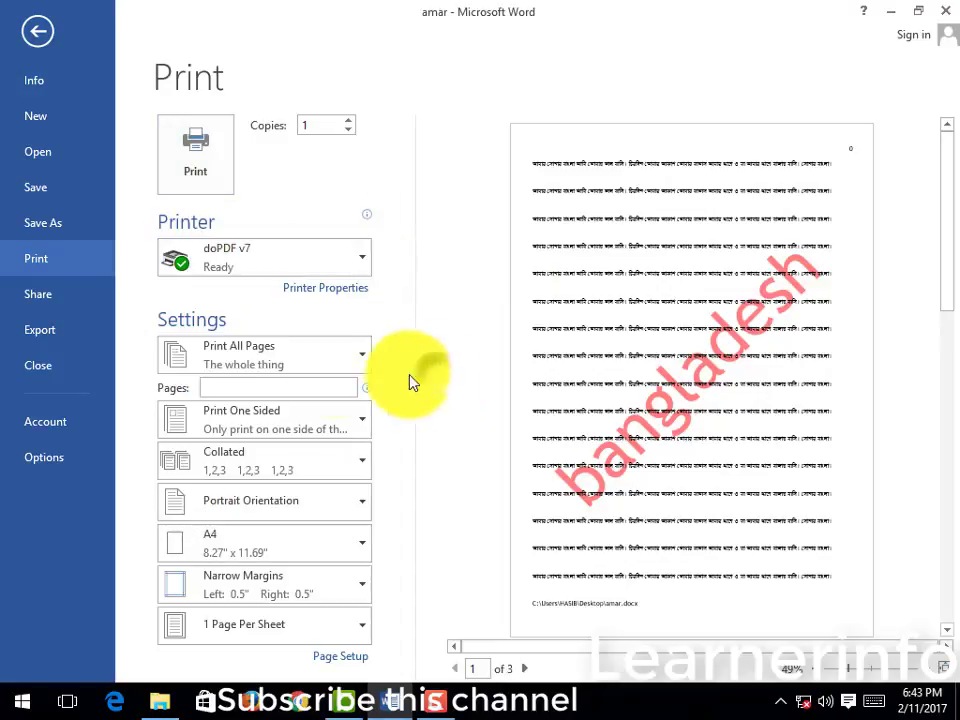
left_click(356, 358)
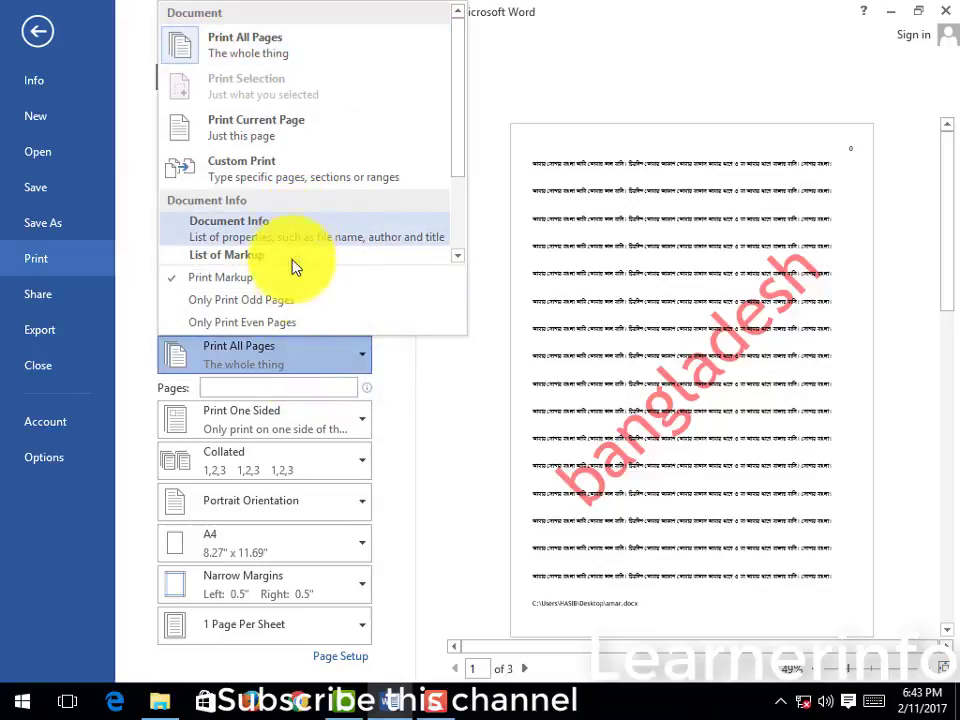
left_click(295, 173)
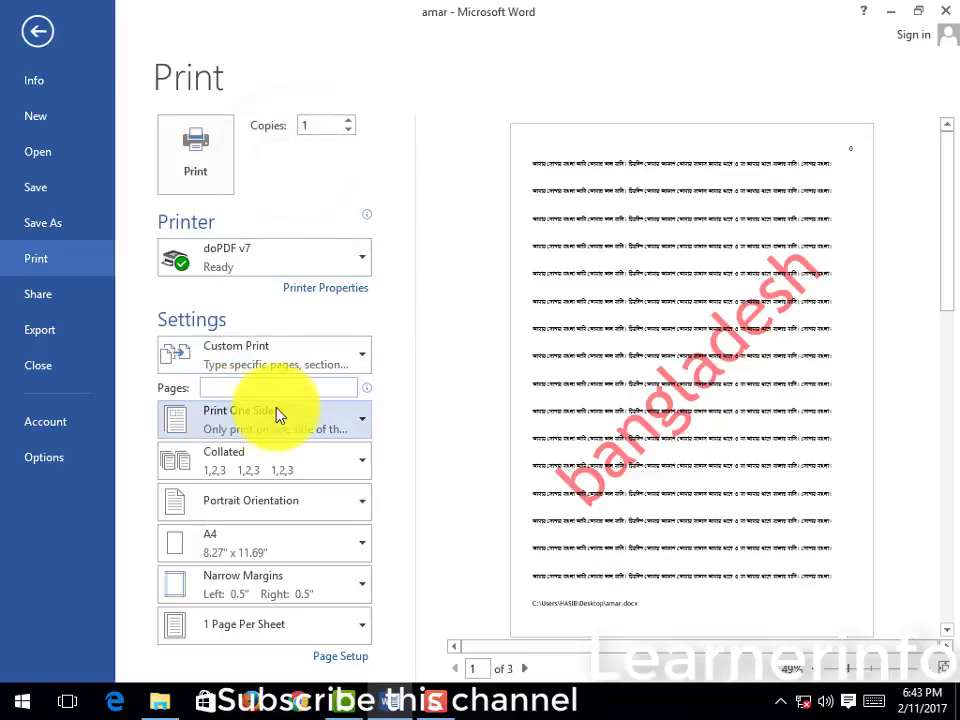
left_click(349, 356)
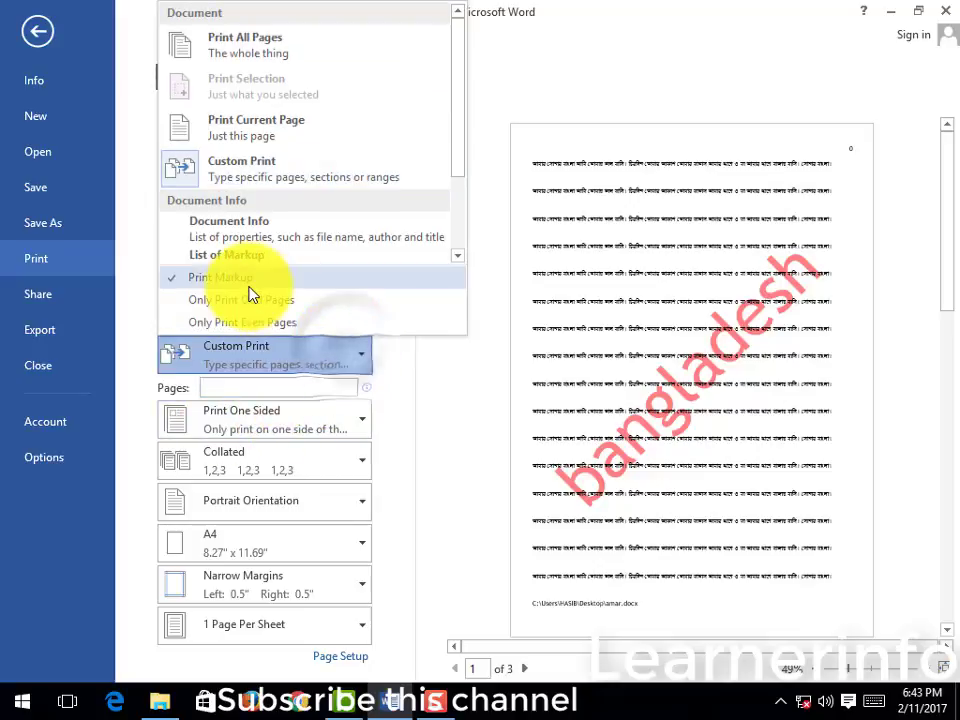
left_click(255, 130)
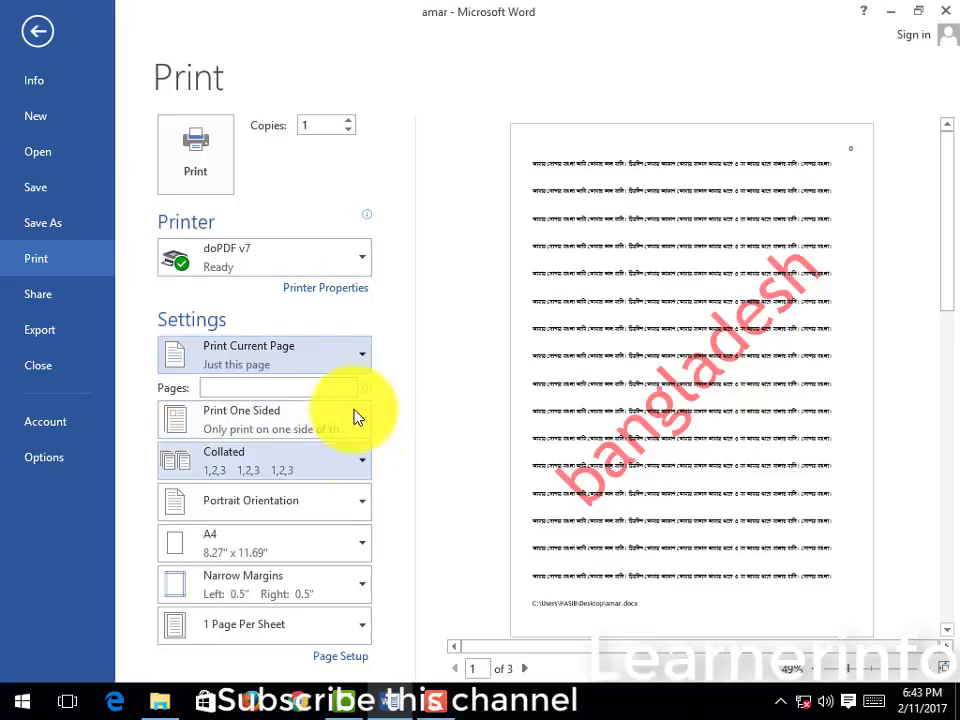
Confirm Portrait orientation and A4 paper in print settings, then return to the document.
left_click(366, 519)
left_click(400, 506)
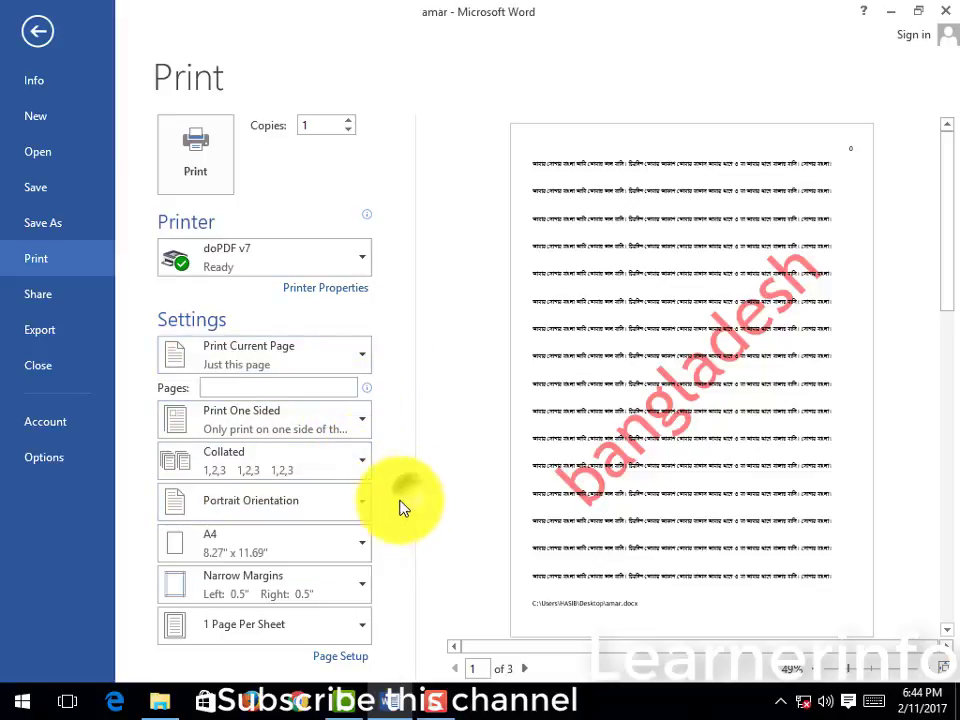
left_click(240, 548)
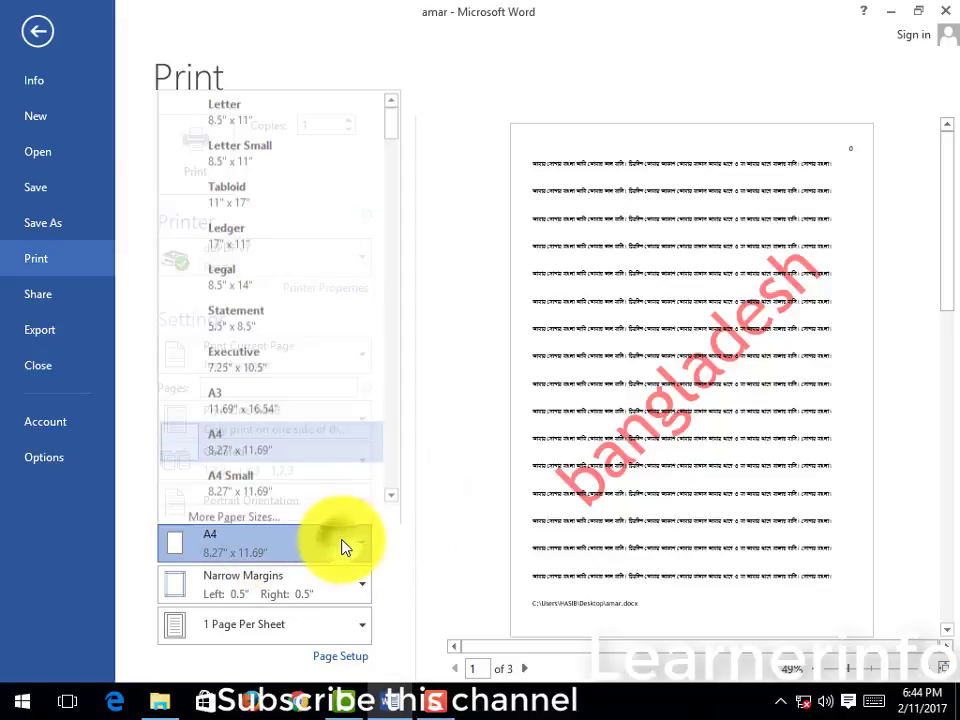
scroll(313, 393, "down", 5)
scroll(315, 392, "down", 5)
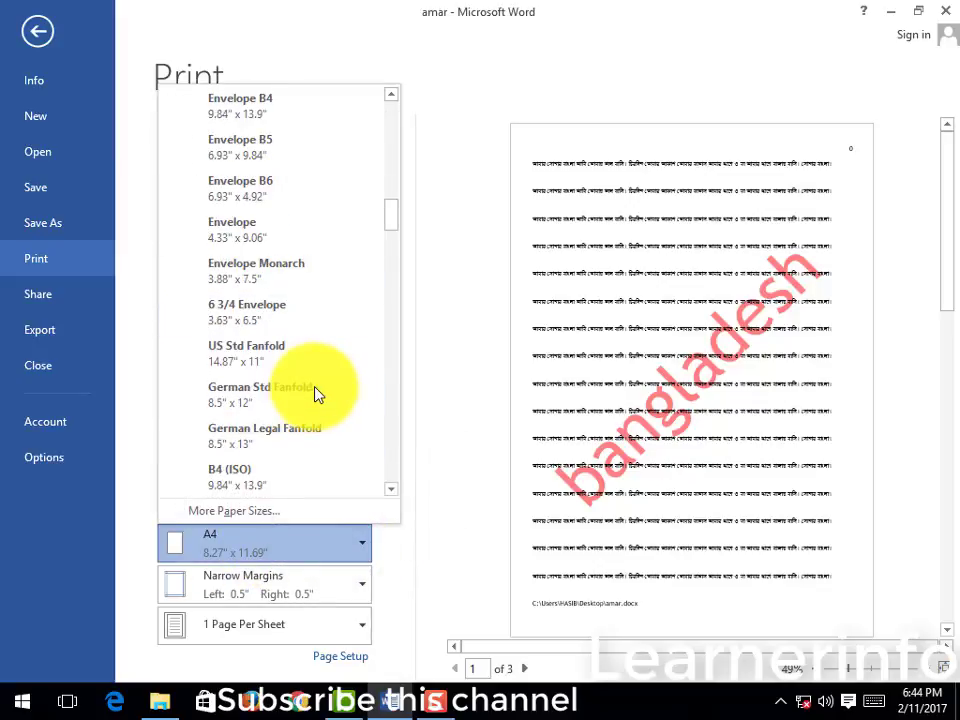
scroll(317, 400, "up", 10)
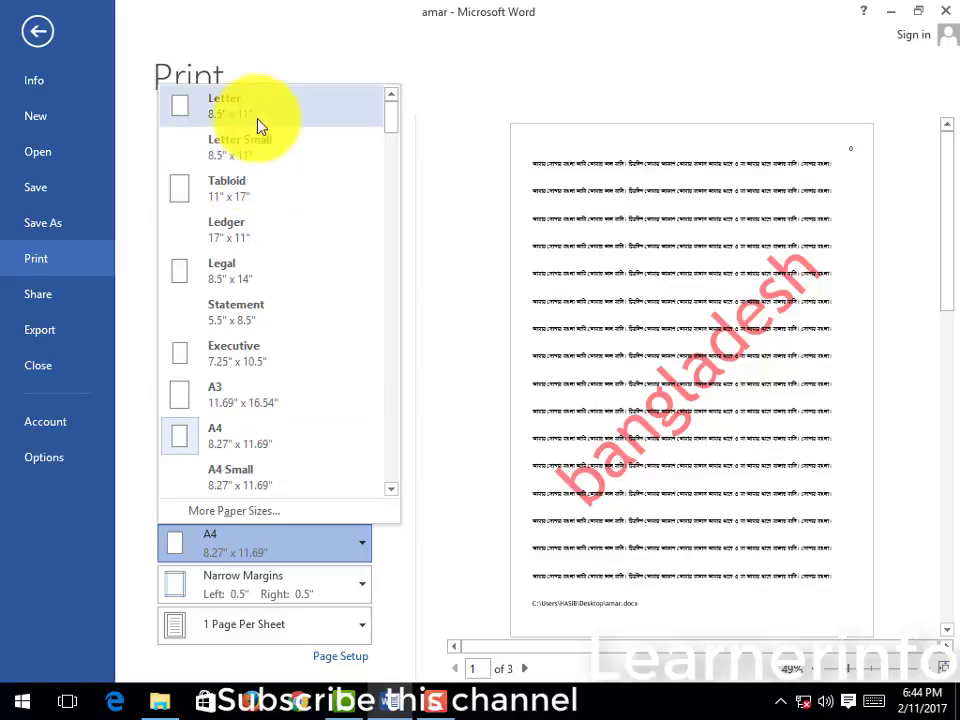
left_click(470, 446)
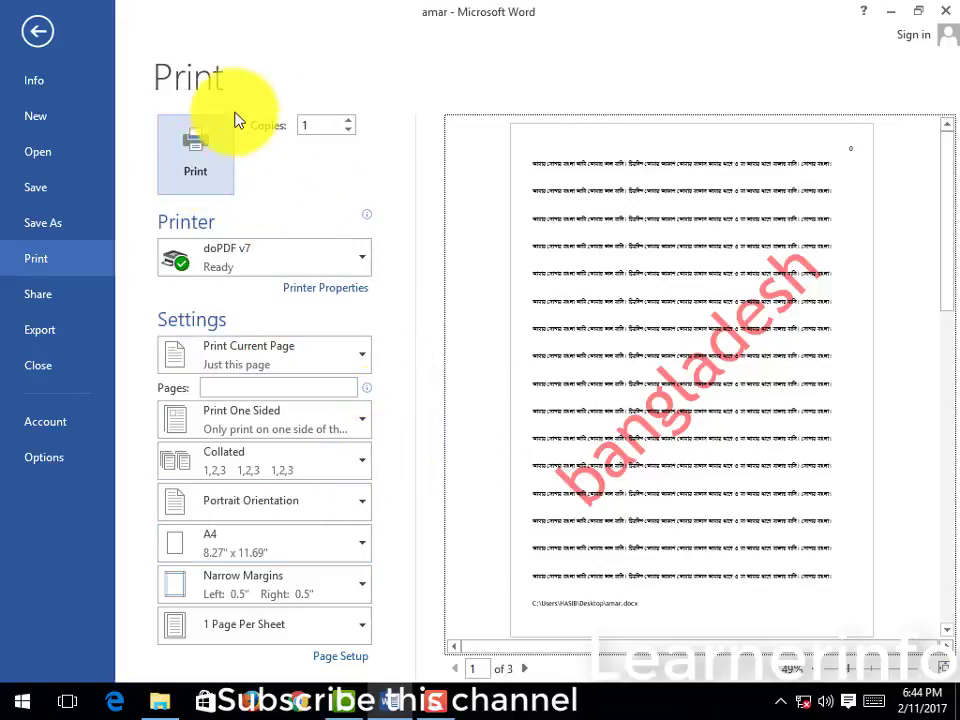
left_click(42, 40)
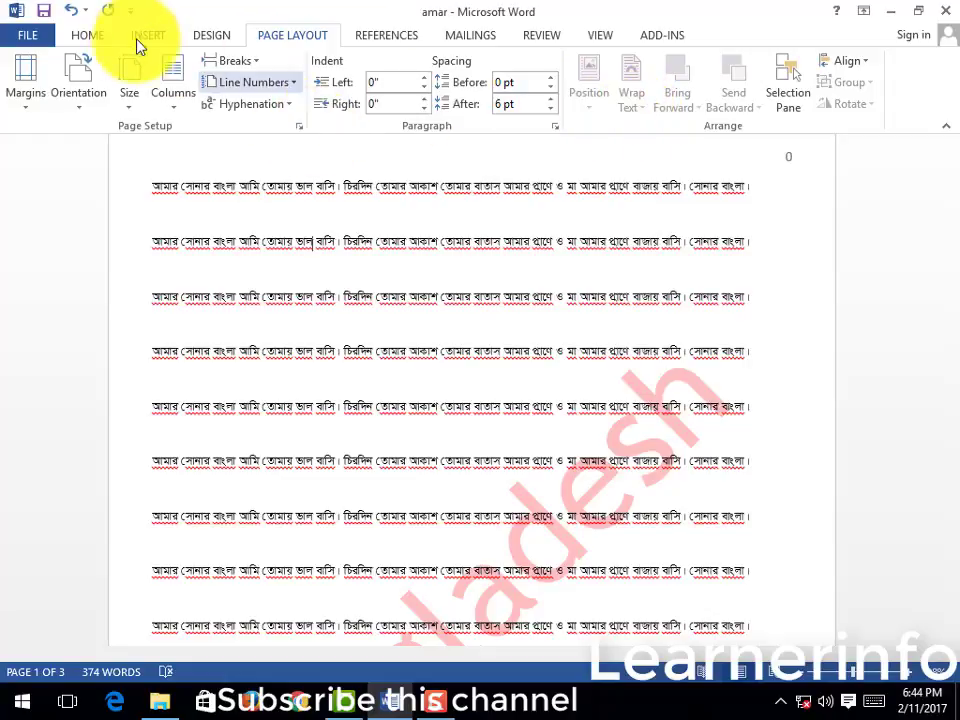
left_click(44, 12)
left_click(460, 296)
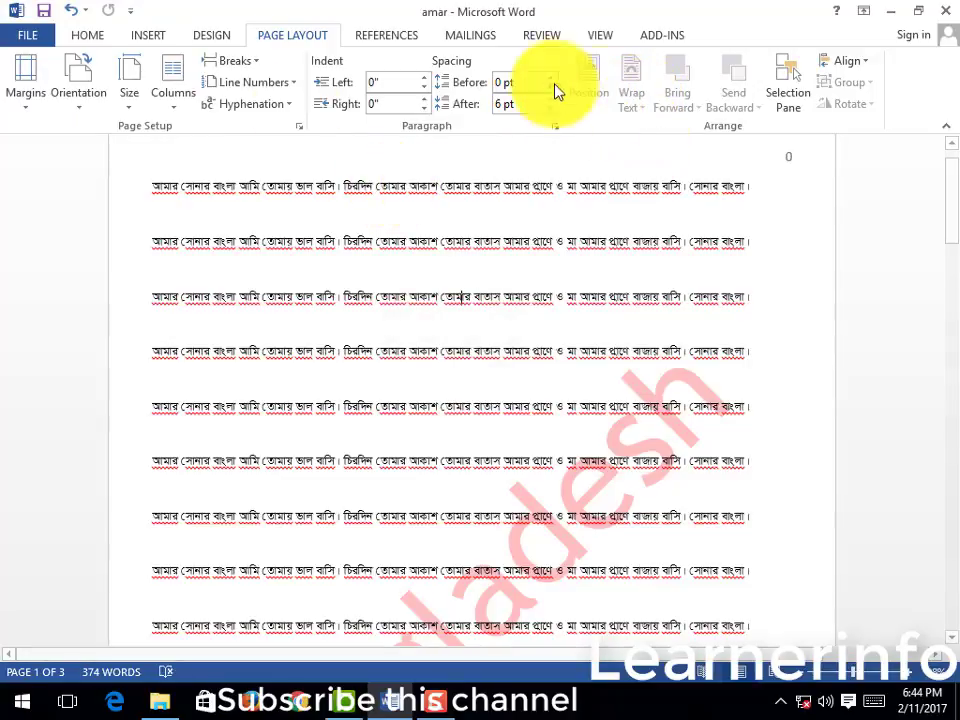
left_click(147, 37)
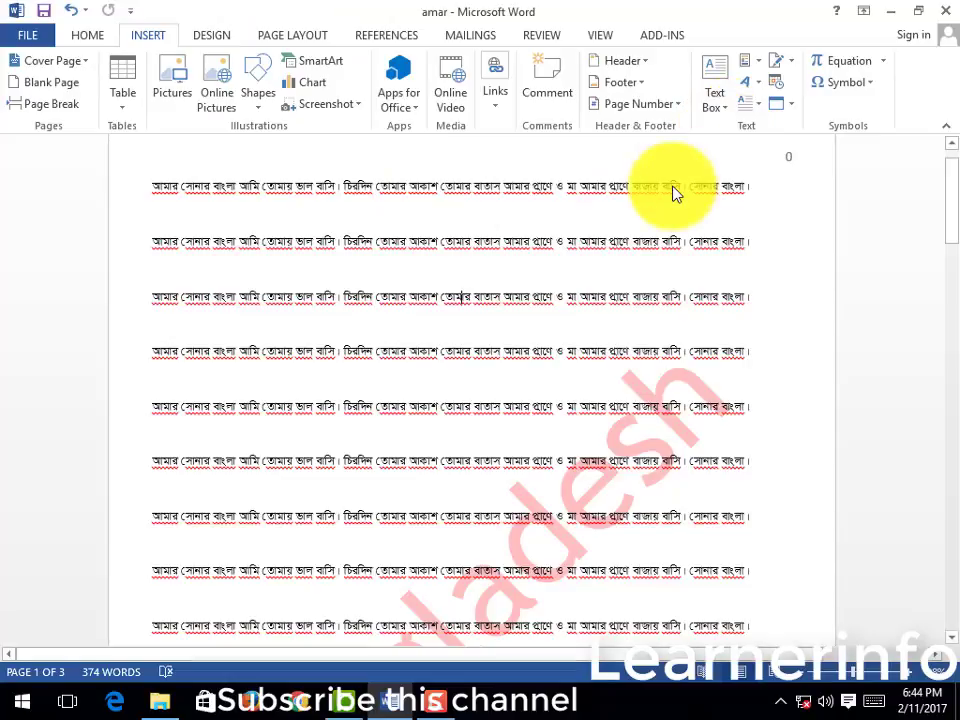
left_click(205, 36)
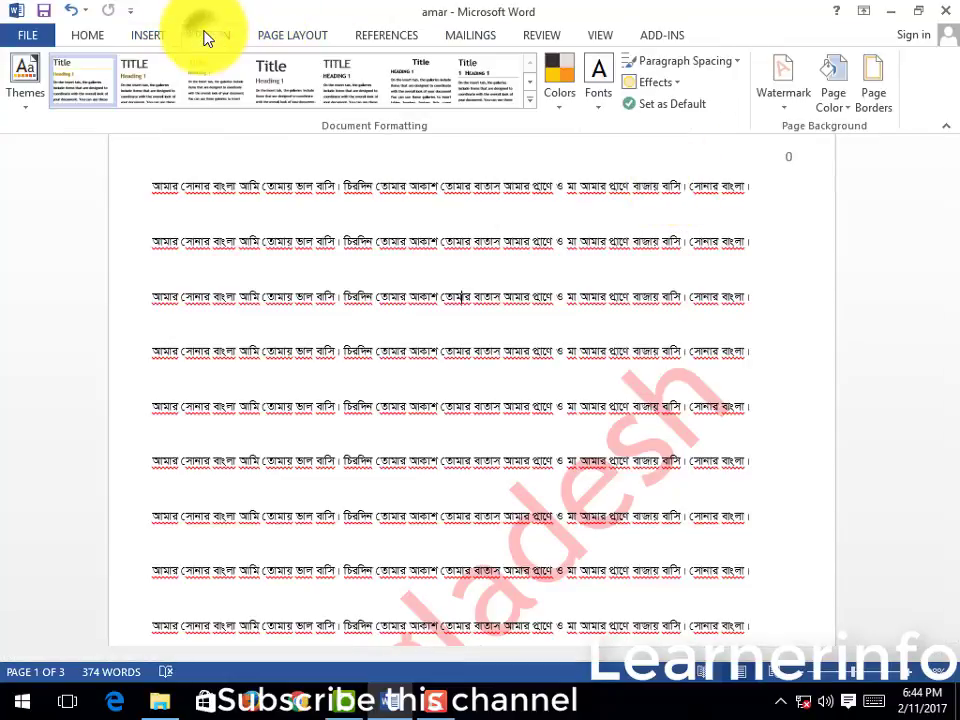
left_click(292, 40)
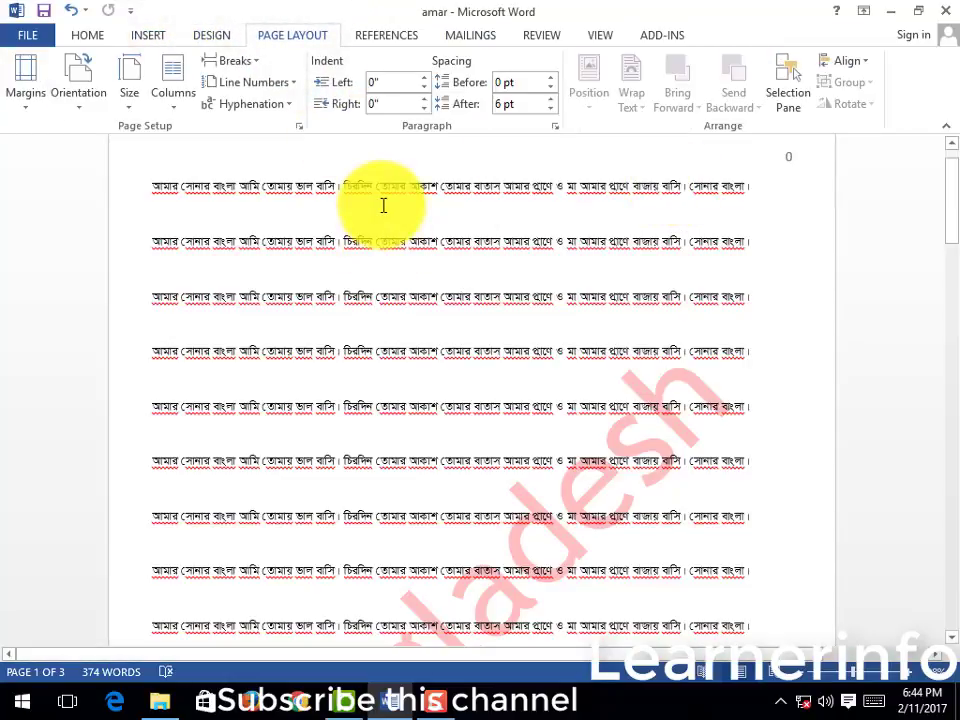
scroll(240, 270, "up", 1)
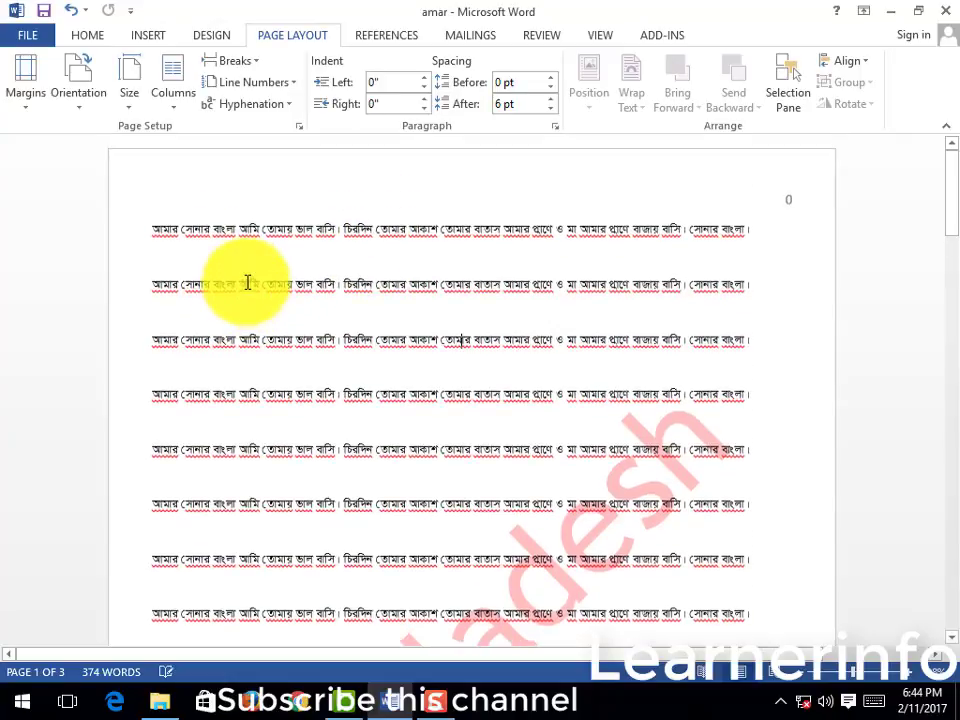
Delete all the document text and set the page orientation to portrait.
key("ctrl+a")
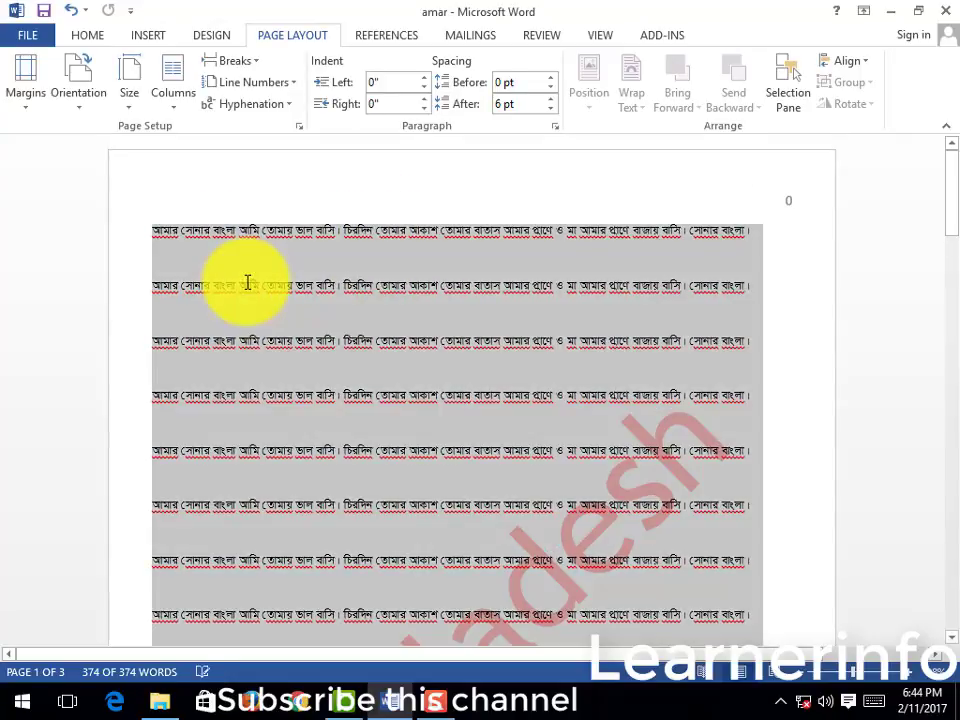
key("Delete")
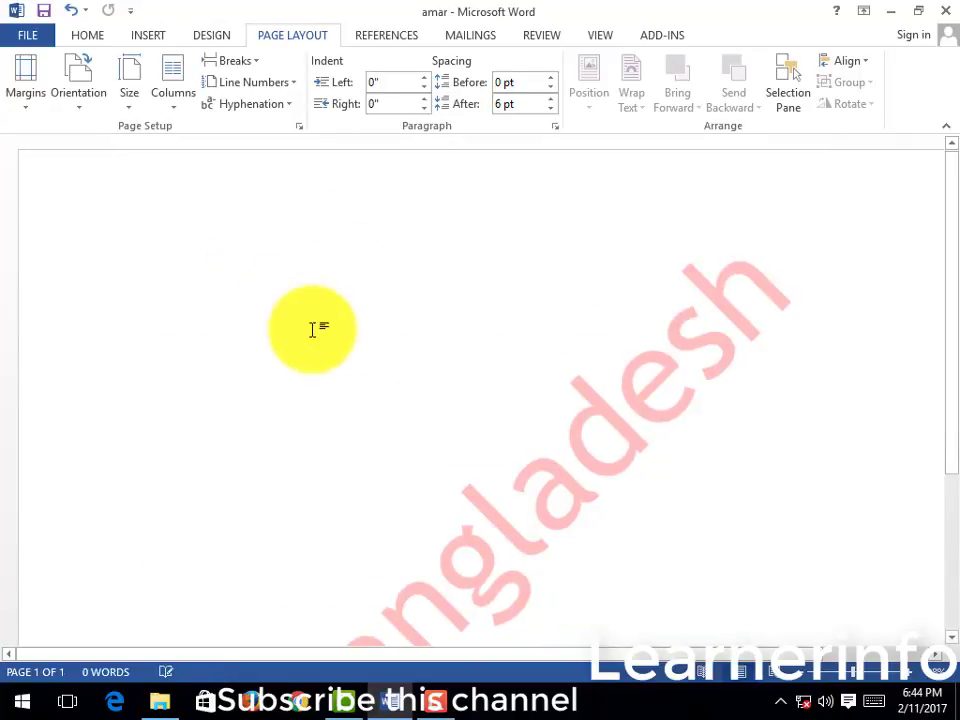
left_click(300, 128)
left_click(238, 289)
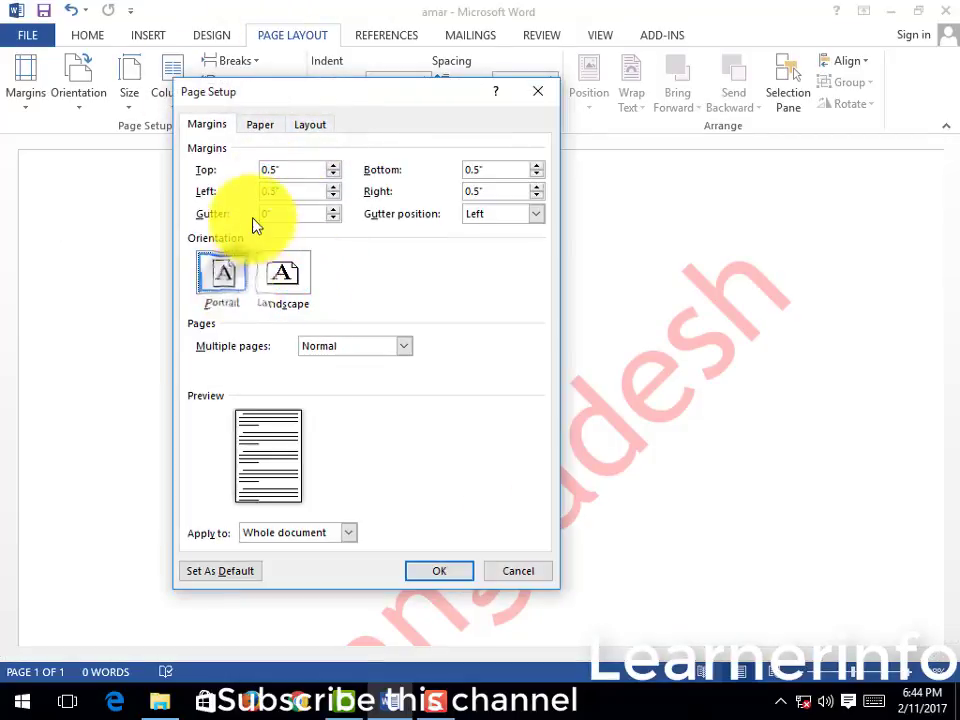
key("Return")
Save the document, leave the column layout unchanged, and go to the File view.
left_click(45, 12)
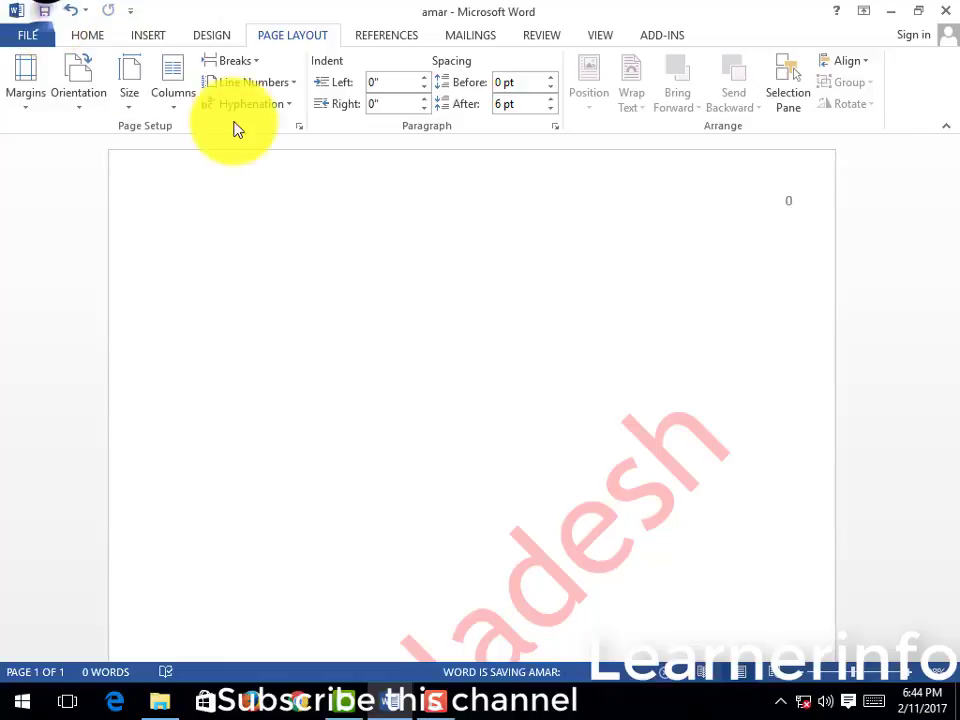
left_click(163, 100)
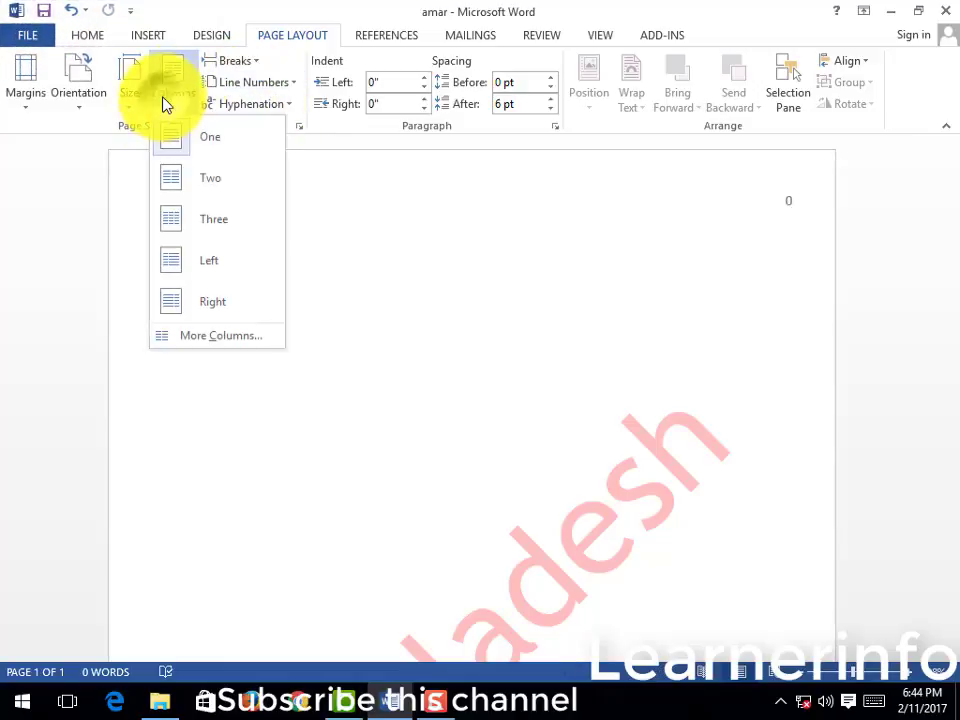
left_click(321, 221)
left_click(26, 34)
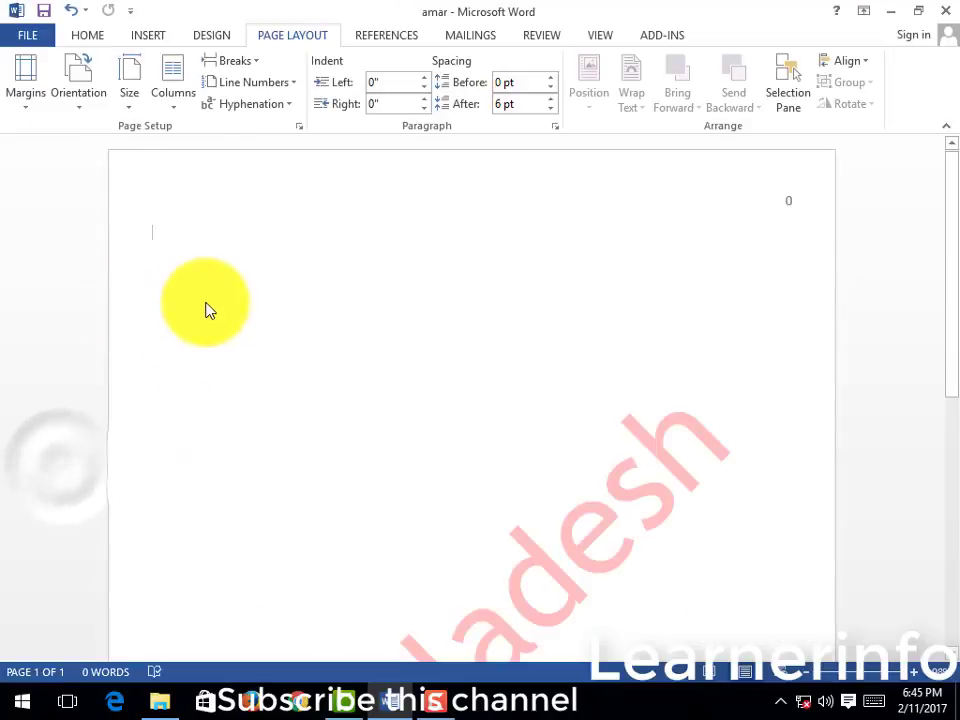
Enable Show text boundaries under Advanced > Show document content and confirm with OK.
left_click(168, 203)
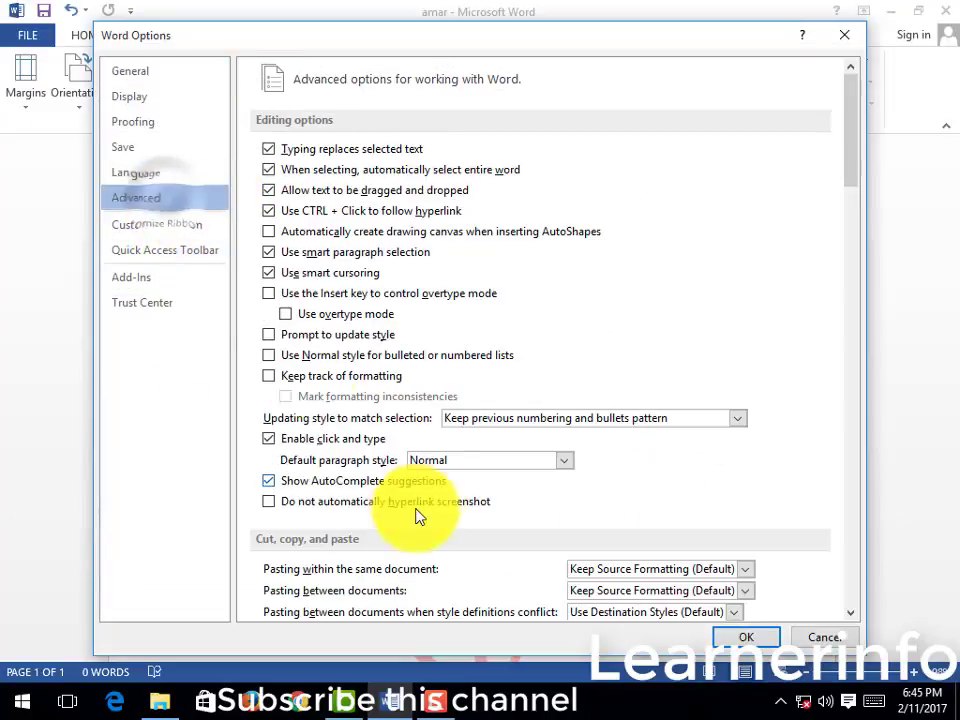
scroll(420, 430, "down", 3)
scroll(390, 426, "down", 4)
scroll(390, 427, "down", 4)
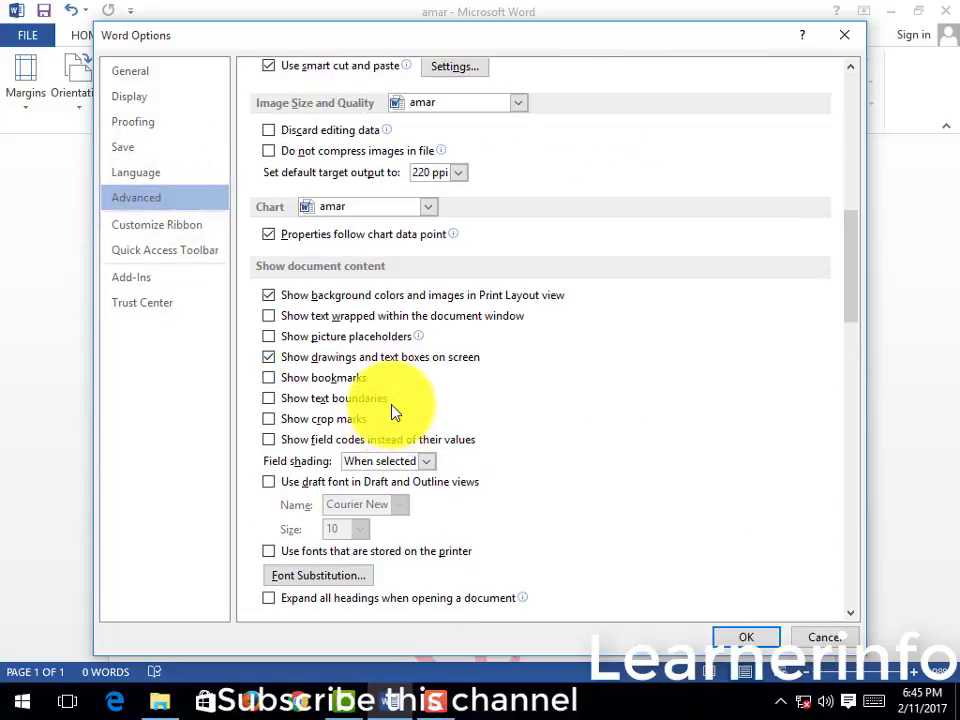
left_click(325, 410)
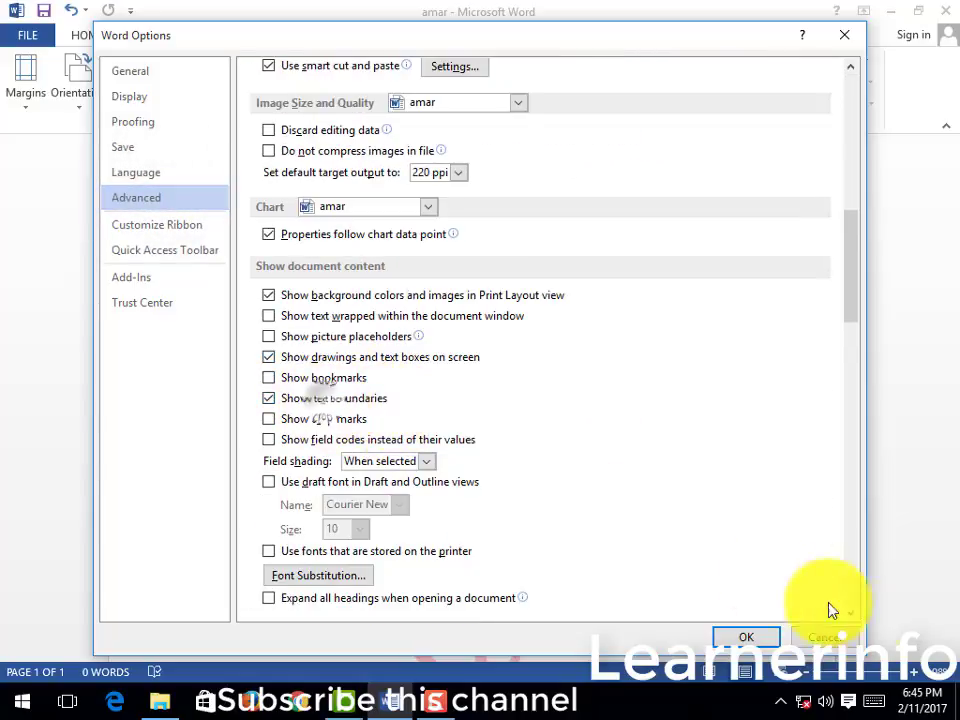
left_click(746, 637)
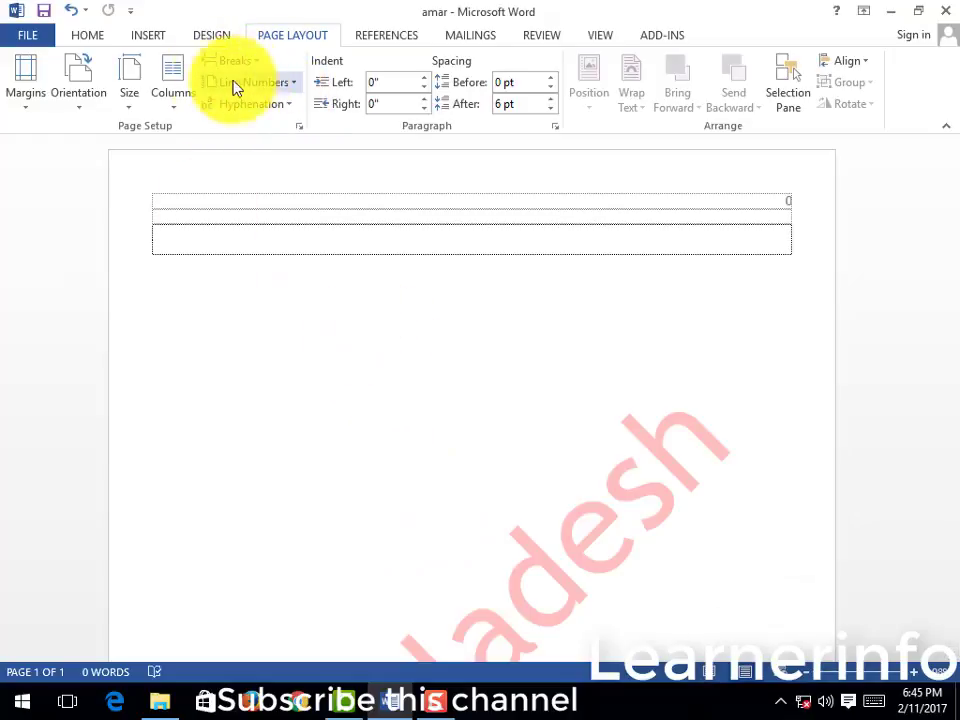
Apply the Two columns layout and place the cursor in the first column.
left_click(185, 95)
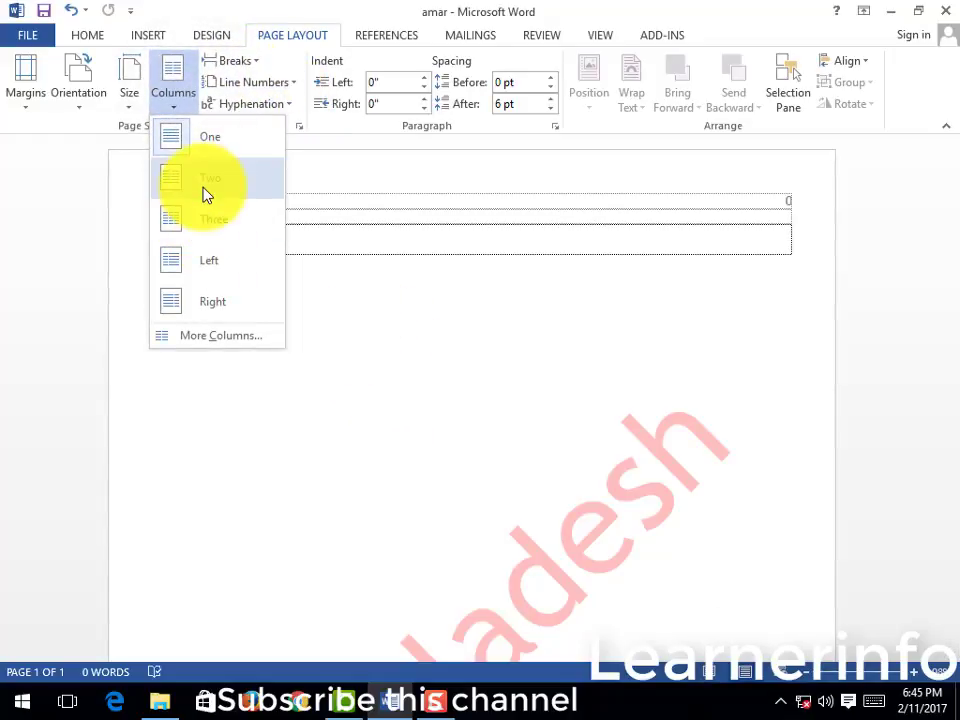
left_click(206, 193)
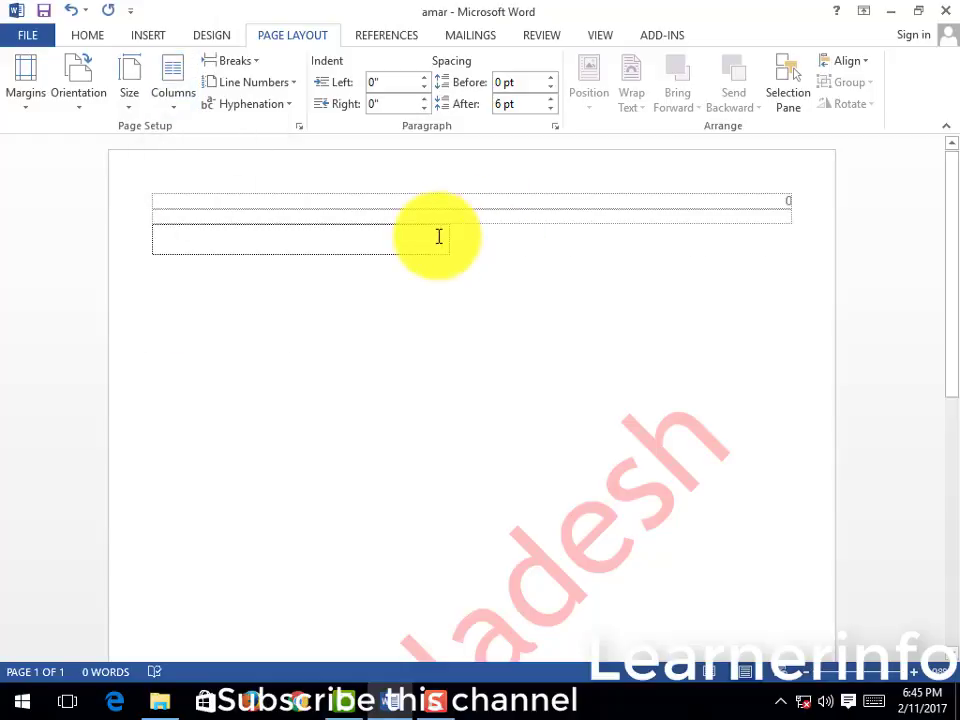
left_click(172, 110)
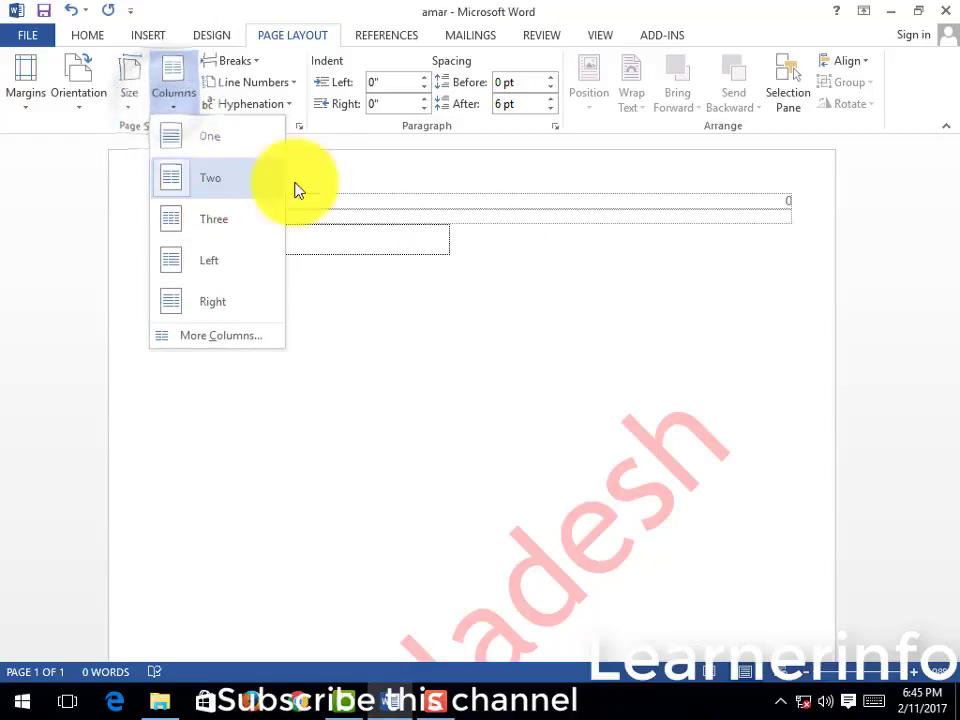
left_click(562, 242)
left_click(331, 237)
type("jhgh")
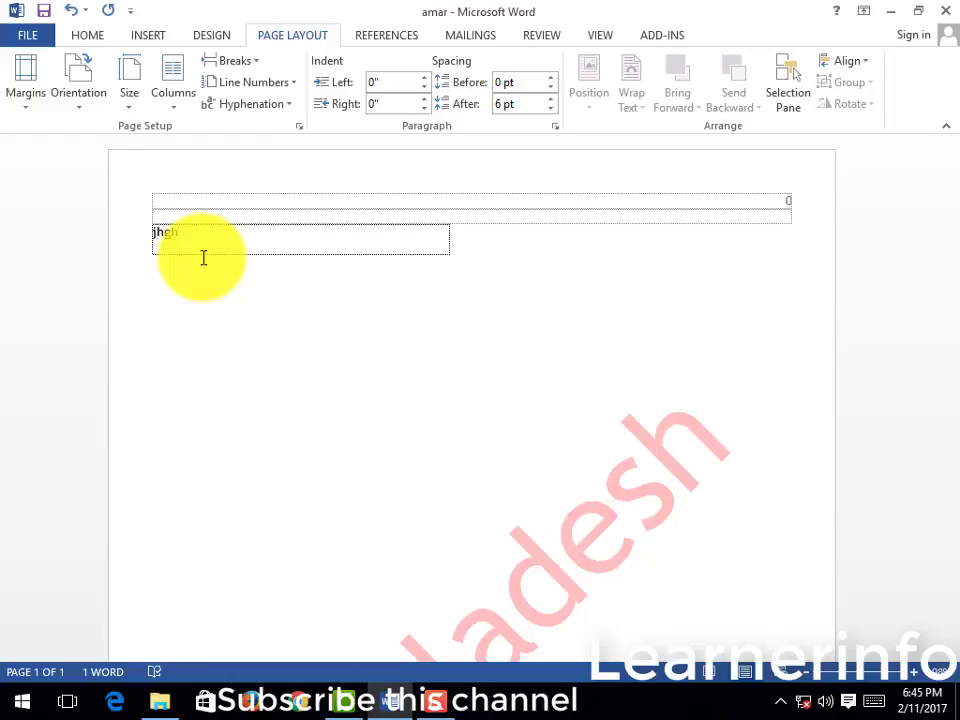
Paste the Bengali text into the first column and select its first block.
key("ctrl+v")
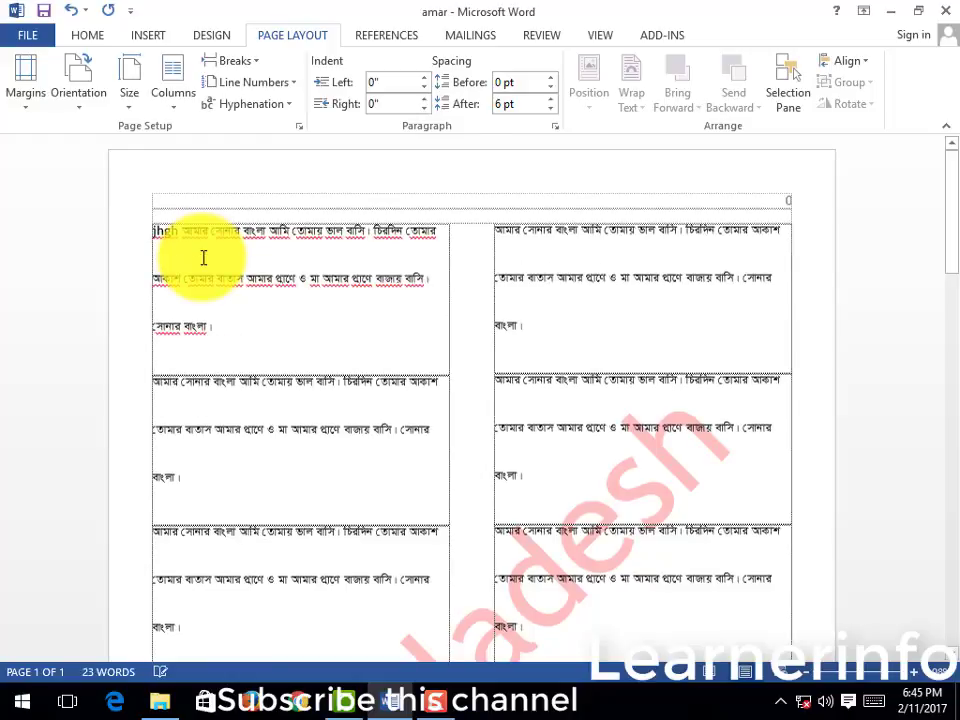
scroll(207, 259, "up", 2)
scroll(210, 262, "up", 5)
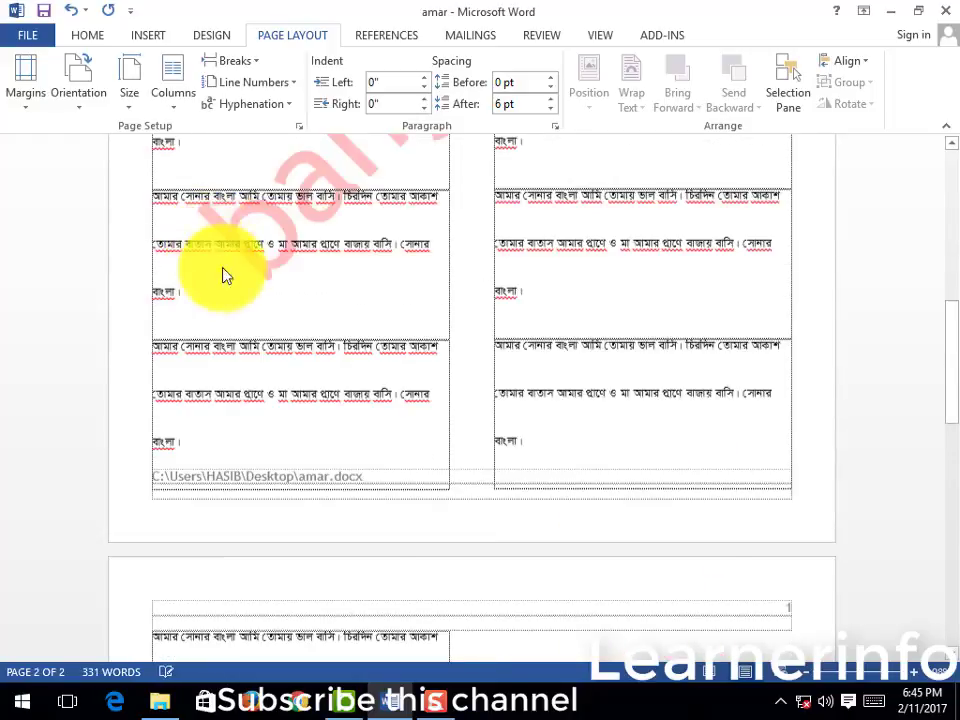
scroll(221, 274, "up", 3)
left_click(220, 265)
scroll(605, 334, "up", 5)
scroll(600, 336, "up", 5)
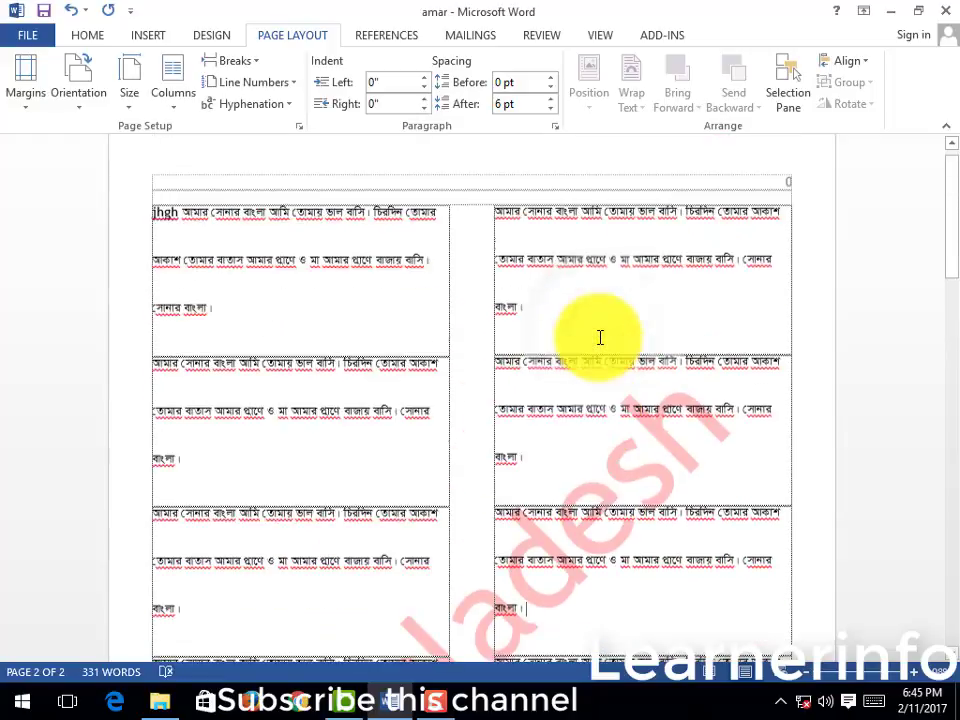
scroll(560, 305, "up", 2)
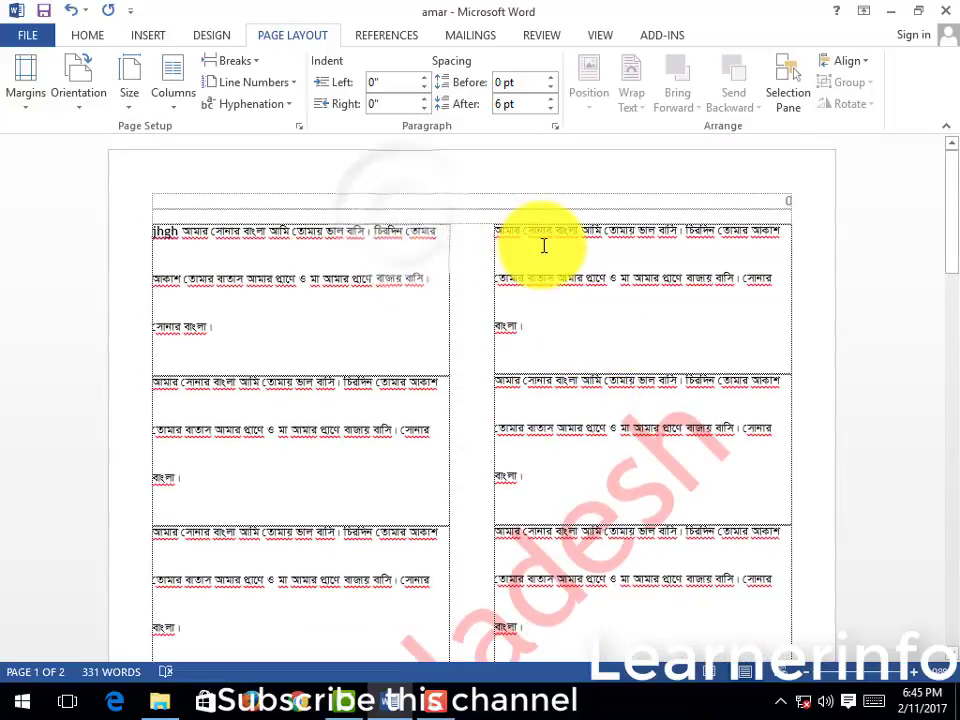
left_click_drag(153, 231, 321, 369)
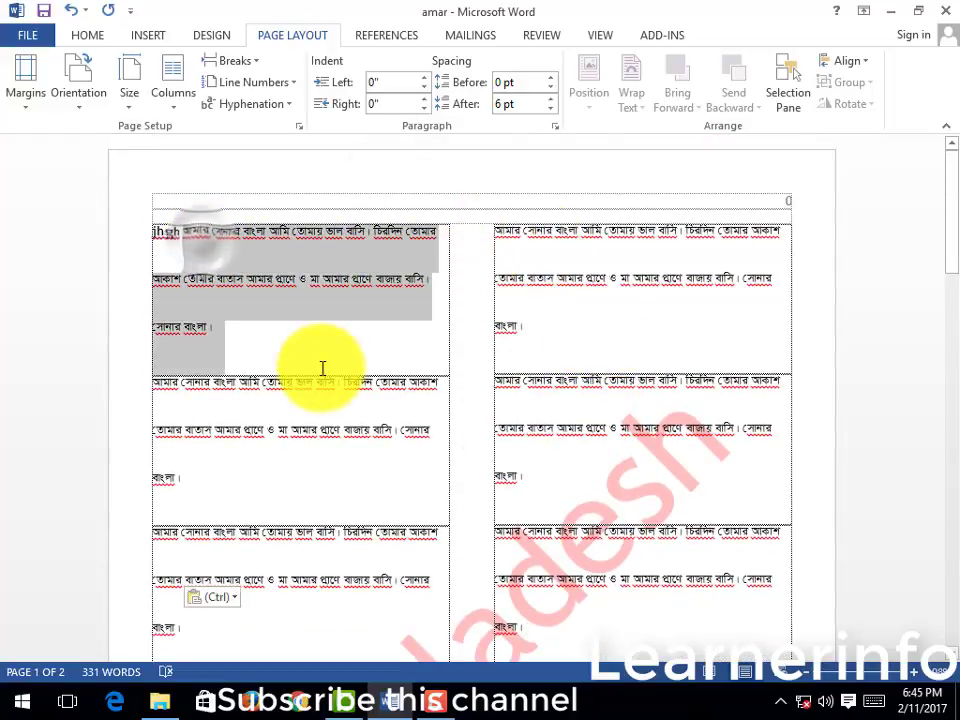
left_click(176, 236)
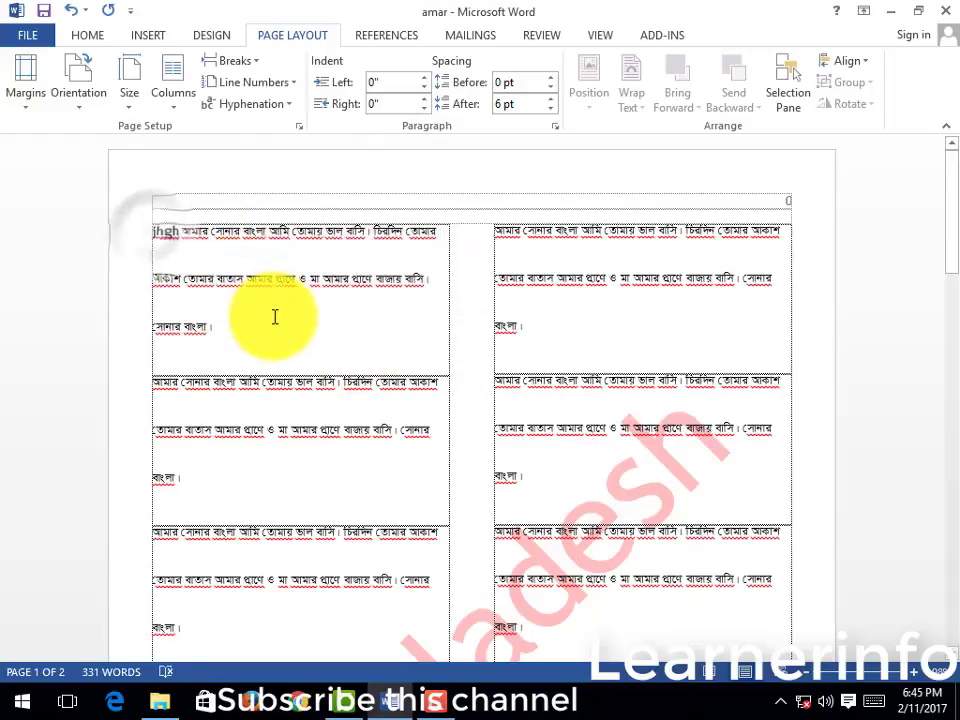
Select further Bengali text blocks in the right column and on page 2.
scroll(274, 317, "down", 3)
scroll(279, 317, "down", 2)
scroll(336, 418, "down", 2)
scroll(336, 418, "down", 1)
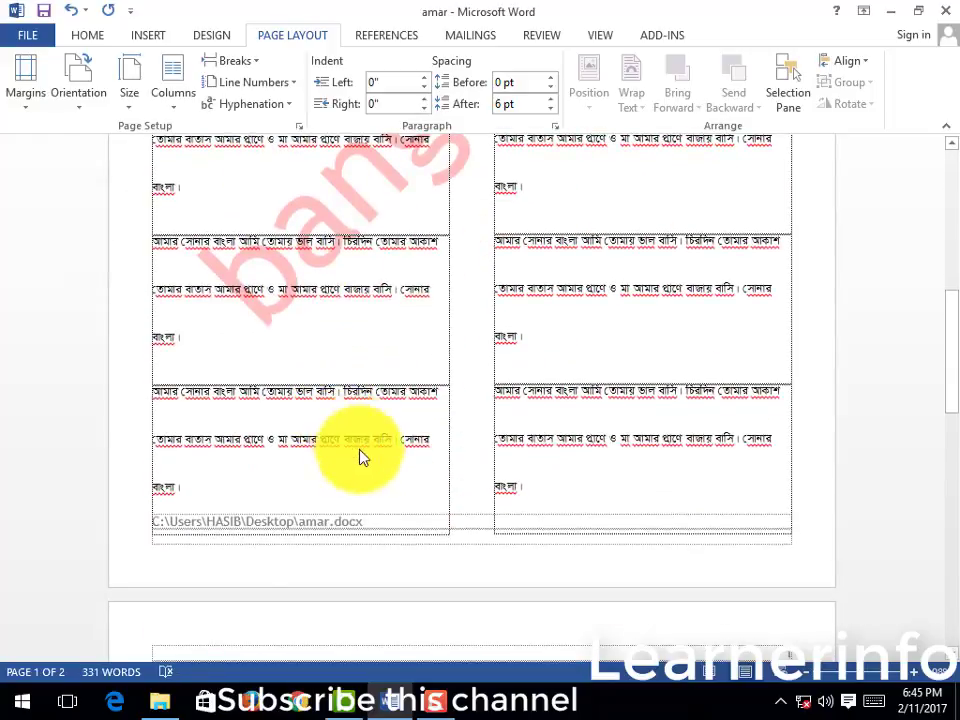
scroll(279, 272, "down", 3)
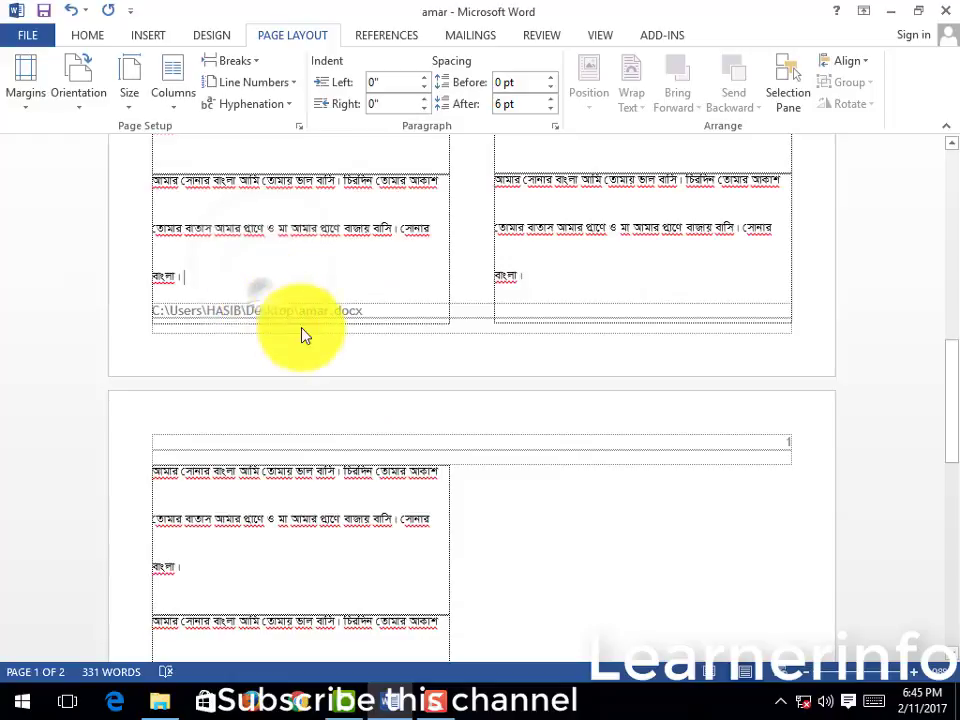
scroll(304, 334, "up", 2)
scroll(302, 380, "up", 3)
scroll(303, 409, "up", 5)
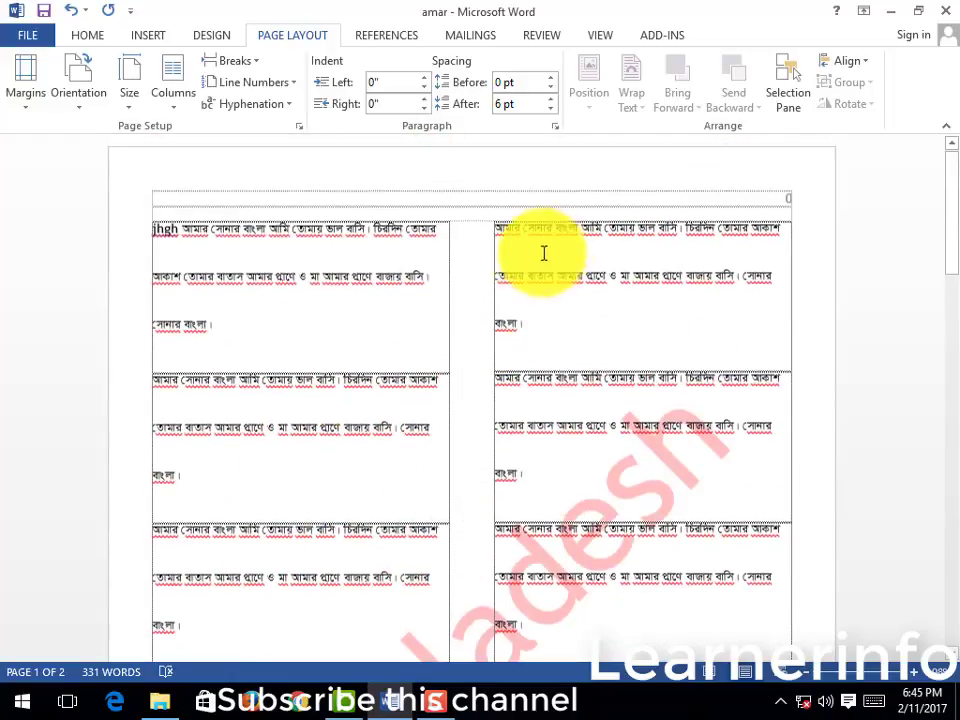
left_click_drag(496, 228, 587, 375)
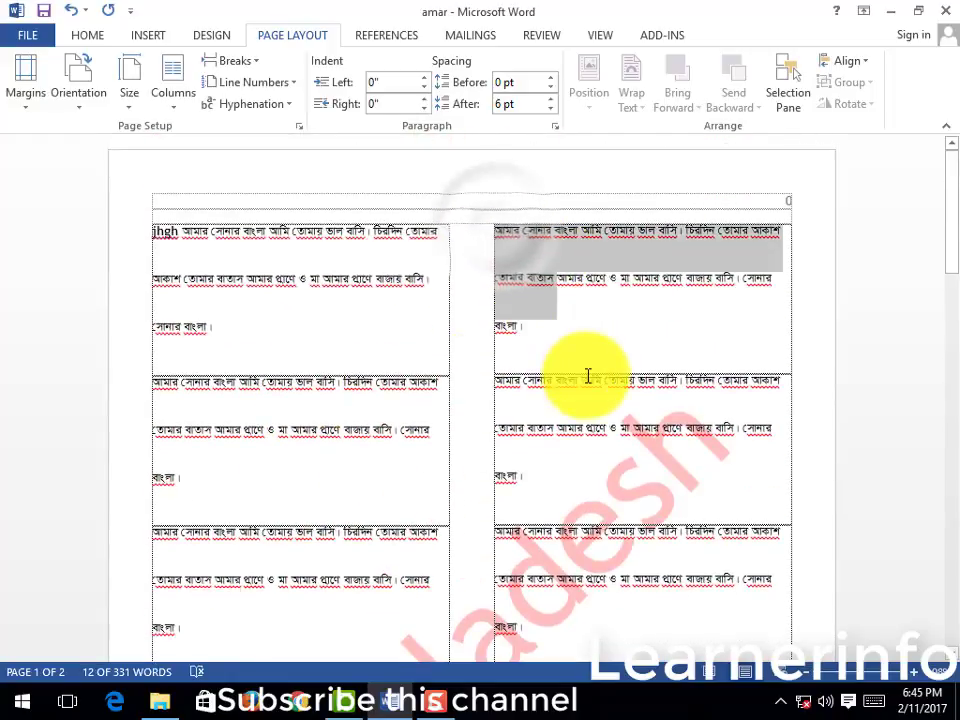
scroll(574, 369, "down", 3)
scroll(567, 365, "down", 3)
scroll(567, 365, "down", 6)
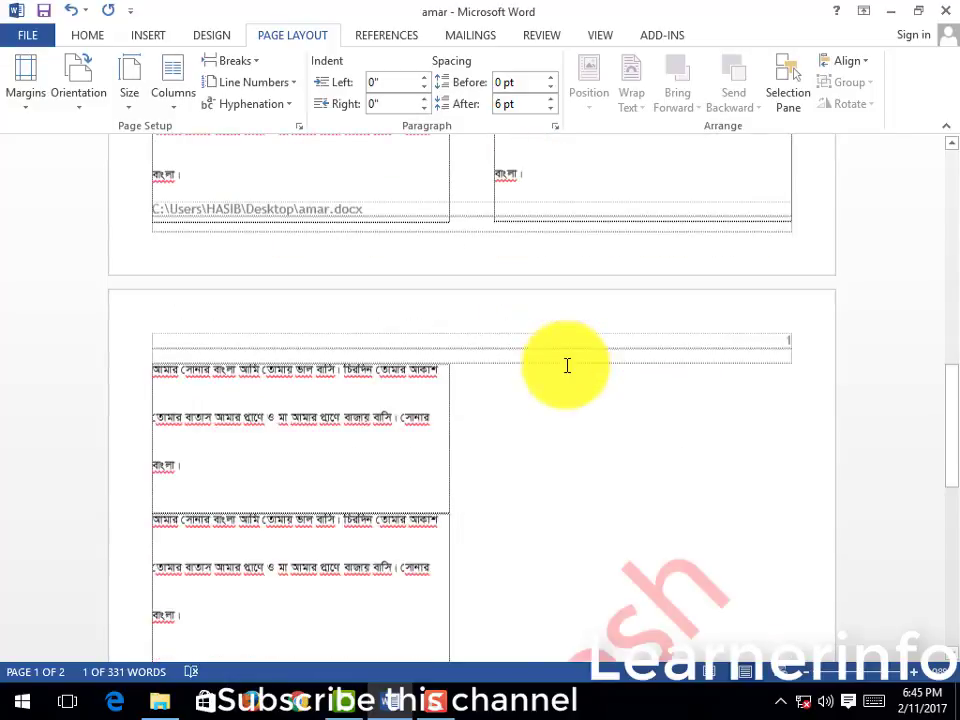
scroll(550, 270, "down", 2)
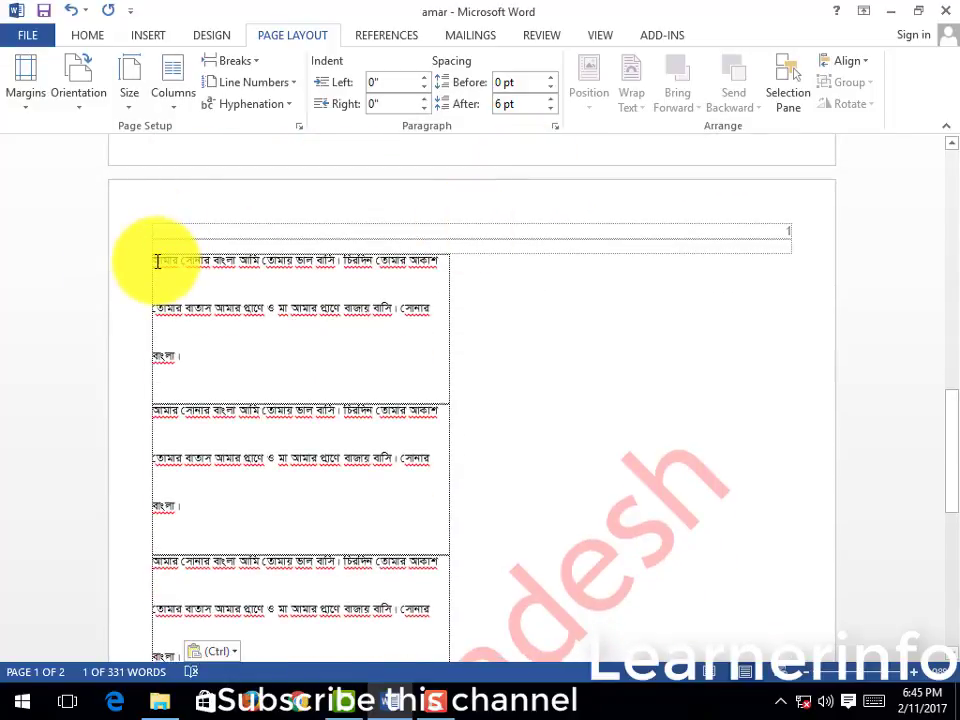
left_click_drag(157, 261, 261, 349)
left_click(283, 354)
scroll(285, 350, "up", 3)
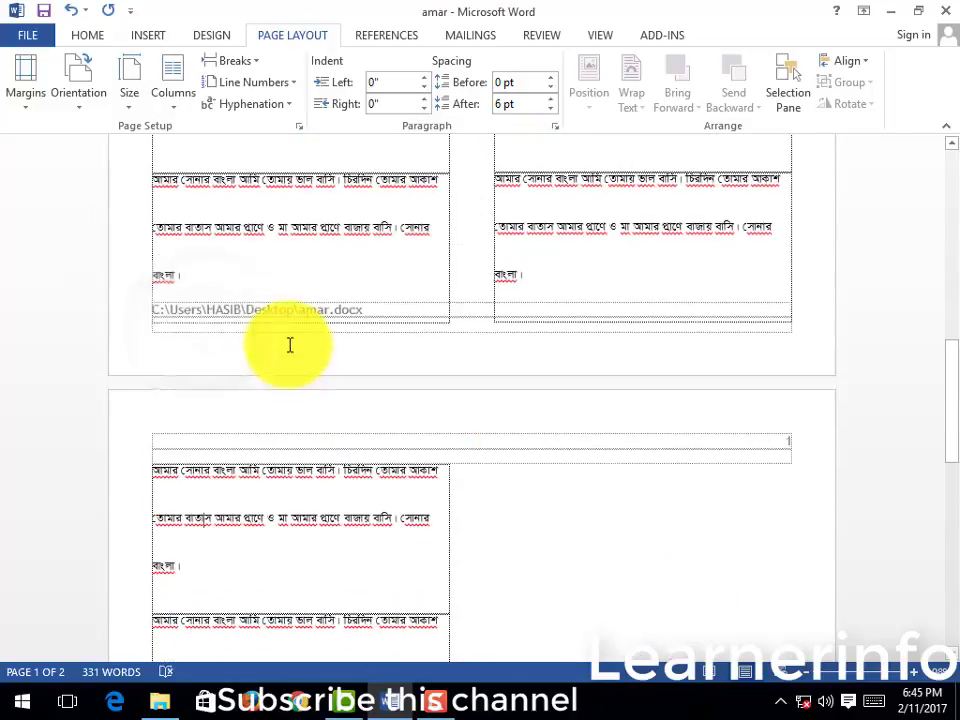
scroll(290, 345, "up", 6)
scroll(291, 345, "up", 3)
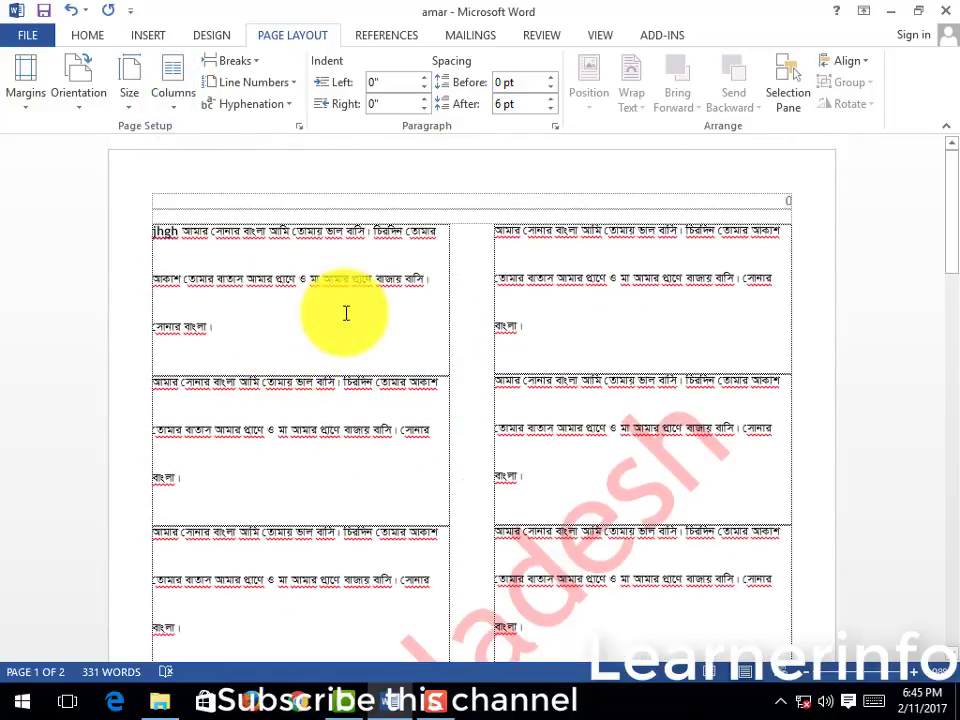
Undo the repeated pasted text and reapply a two-column layout to the empty page.
key("ctrl+z")
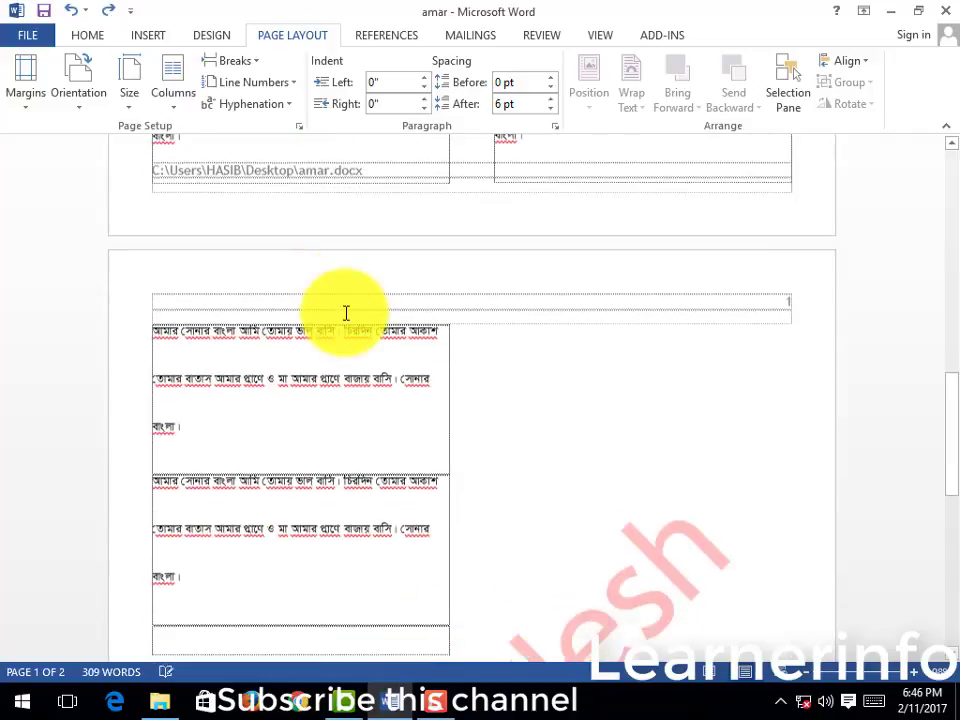
key("ctrl+z")
key("ctrl+z")
key("ctrl+z")
key("ctrl+z")
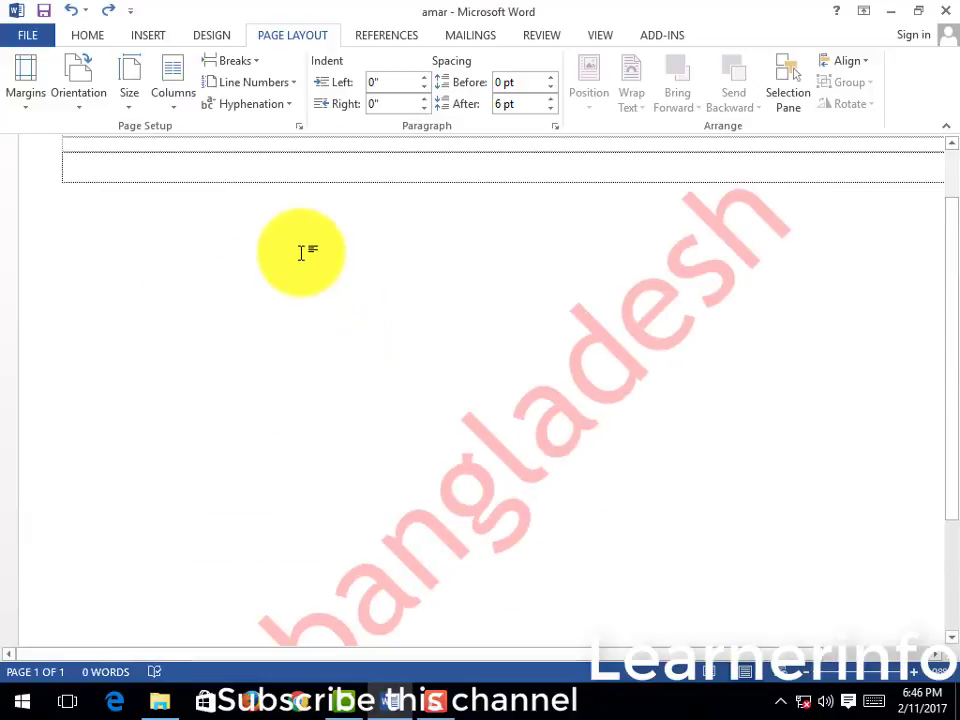
key("ctrl+z")
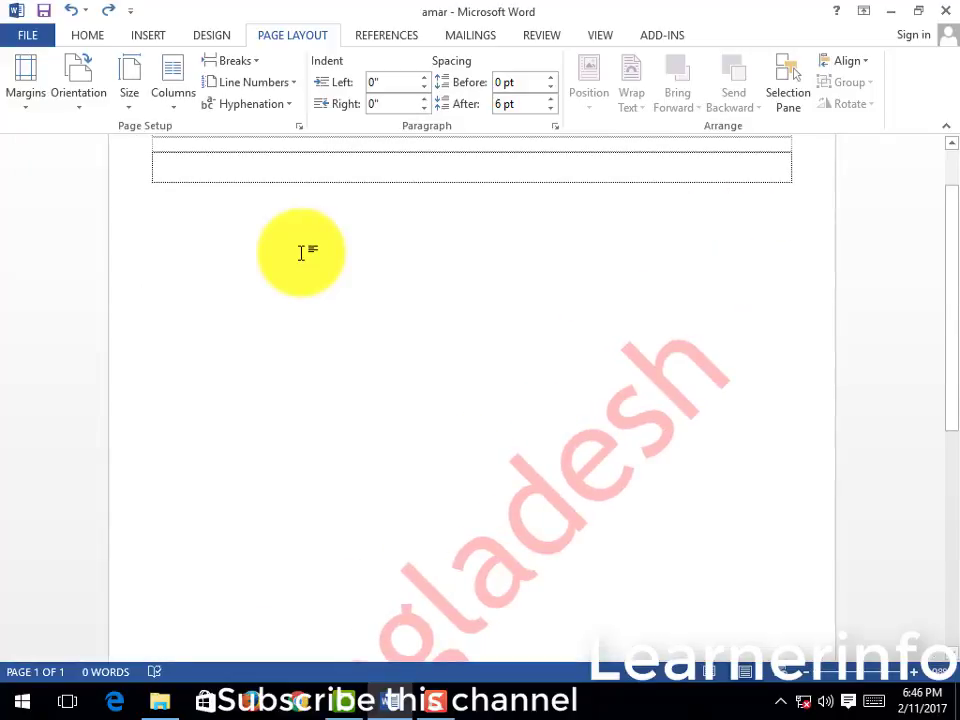
scroll(299, 246, "up", 2)
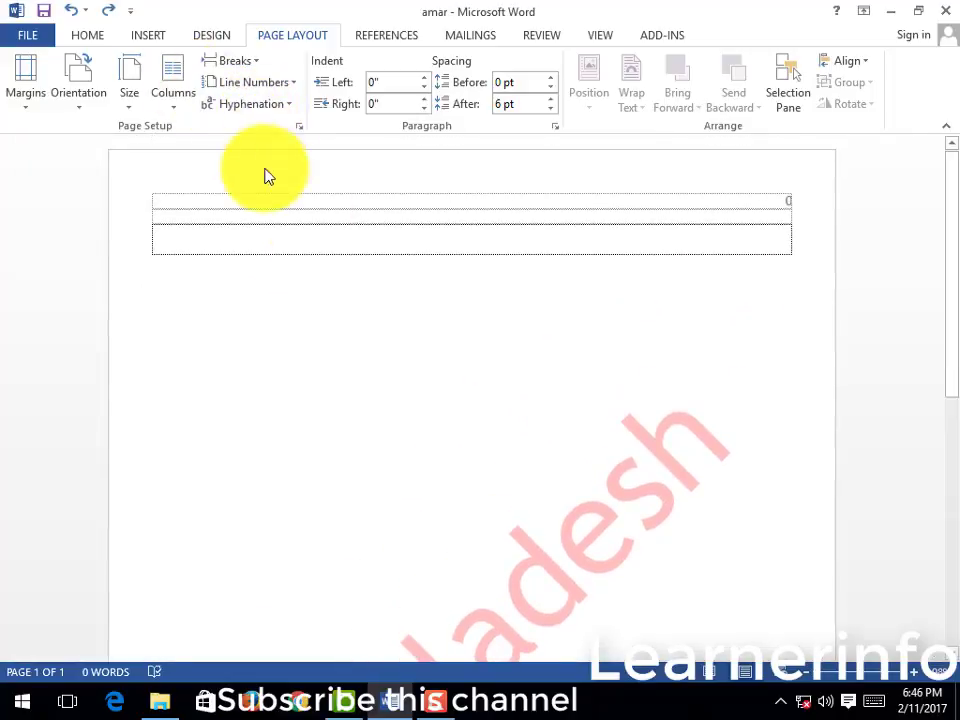
left_click(182, 108)
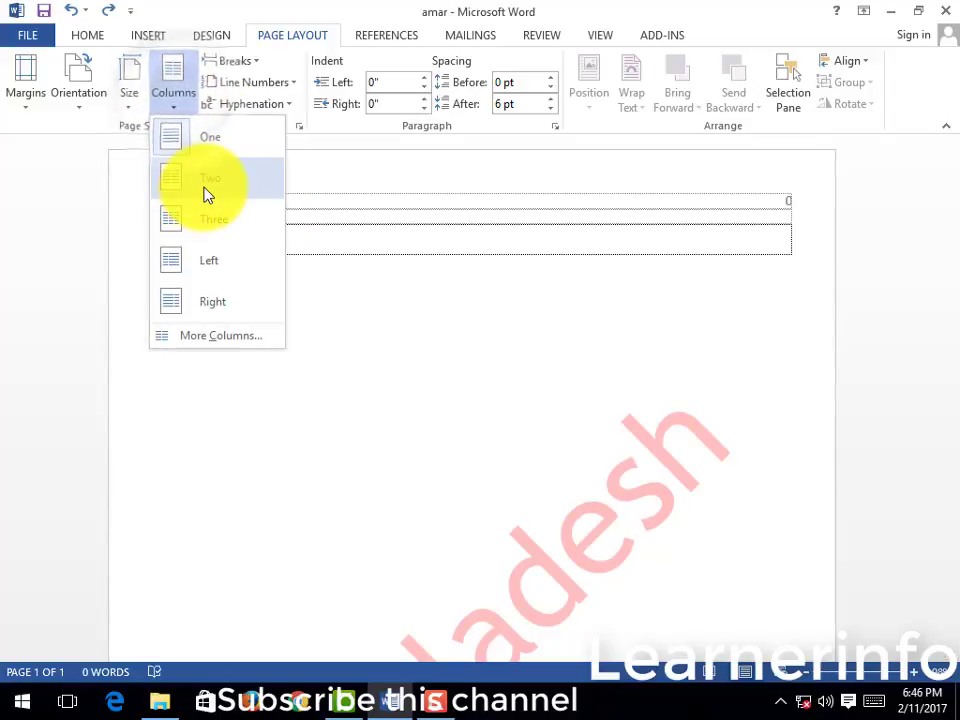
left_click(196, 187)
type("hgghffh")
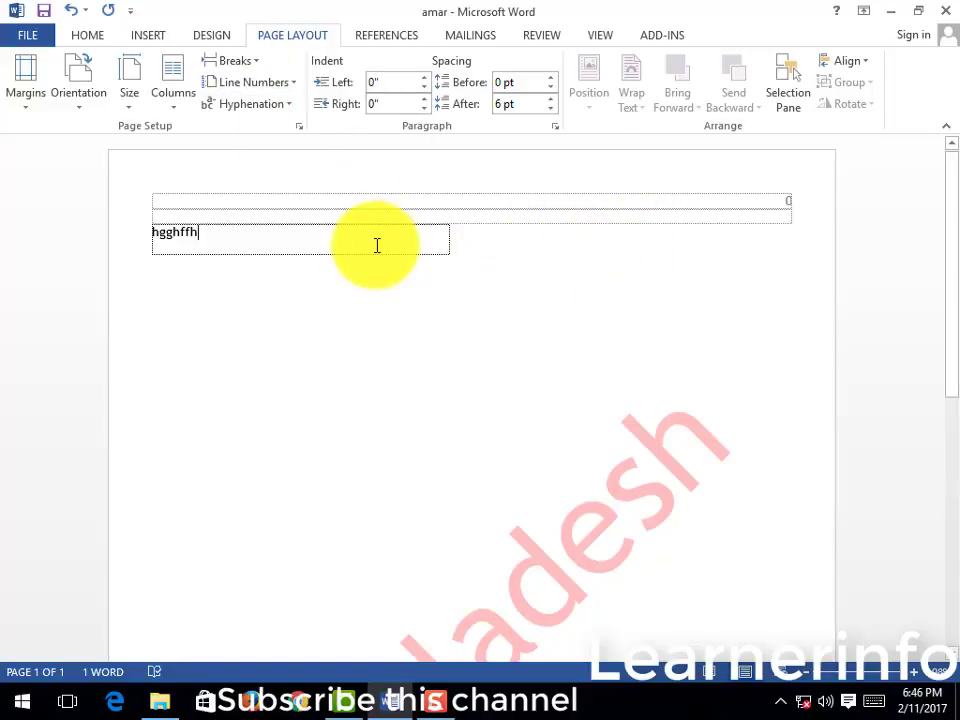
Insert a Column break, type 'hvbvv' in the right column, and select 'hgghffh' on the left.
left_click(238, 61)
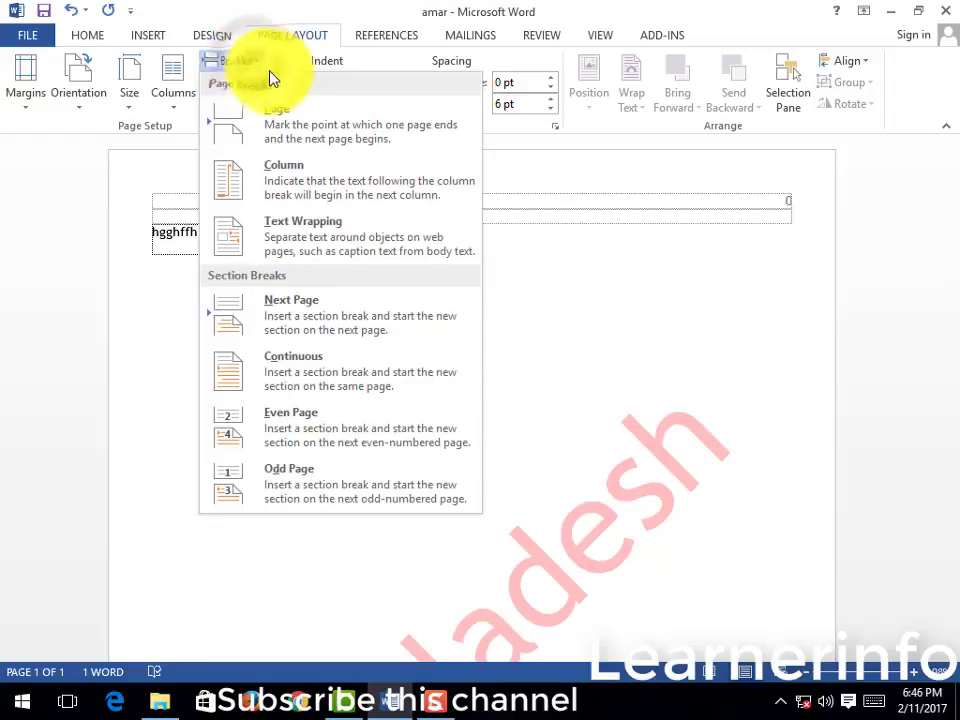
left_click(289, 181)
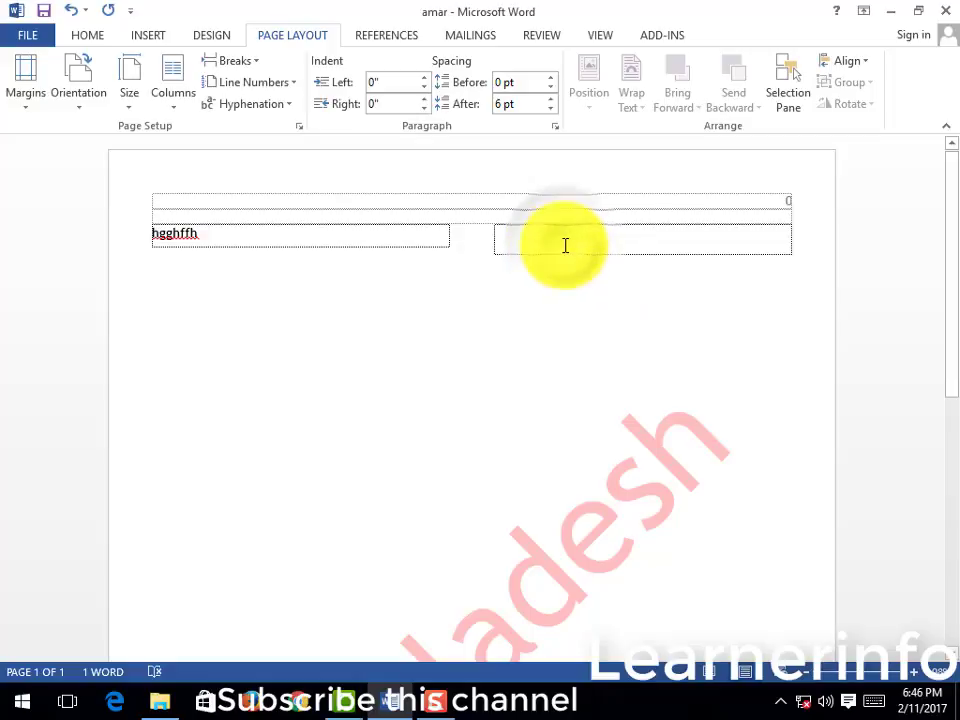
type("hvbvv")
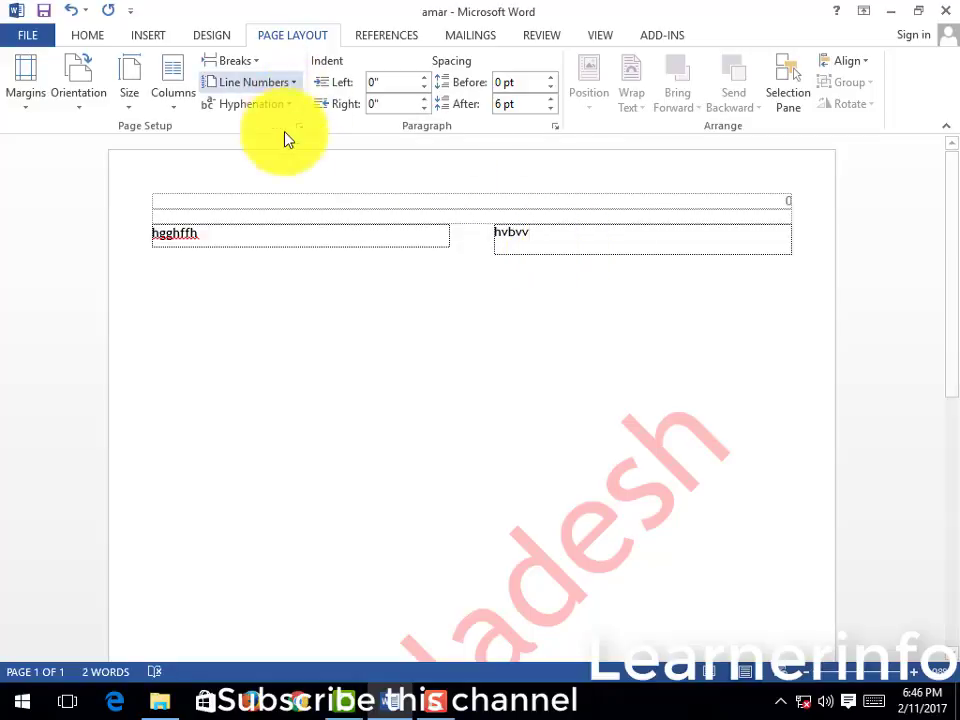
left_click_drag(239, 243, 152, 233)
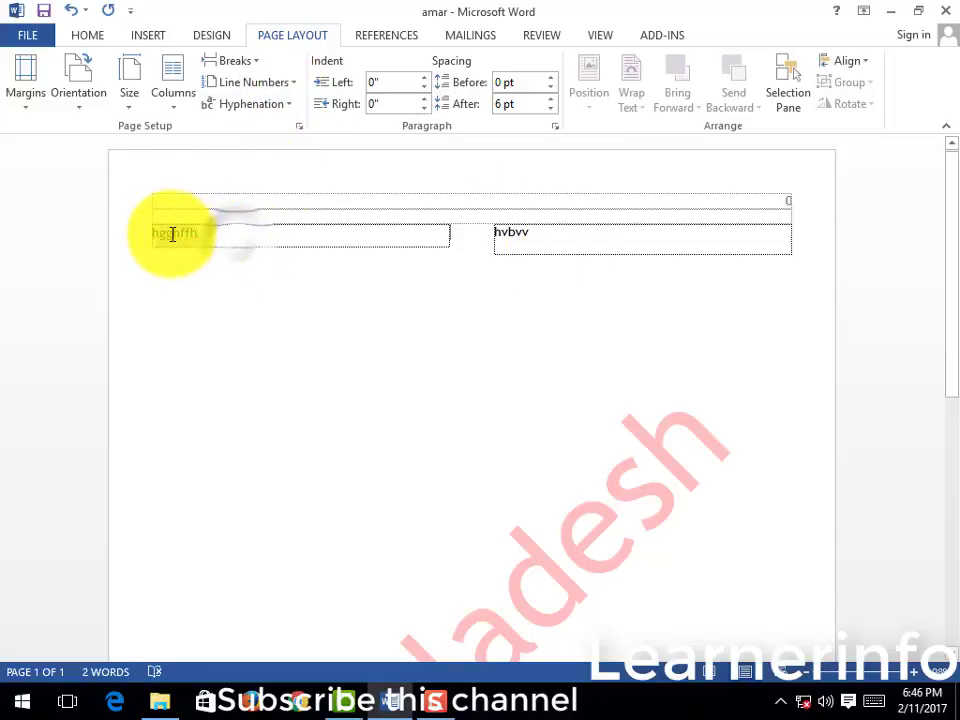
Copy the word 'hgghffh' and paste it into the right column.
left_click(94, 38)
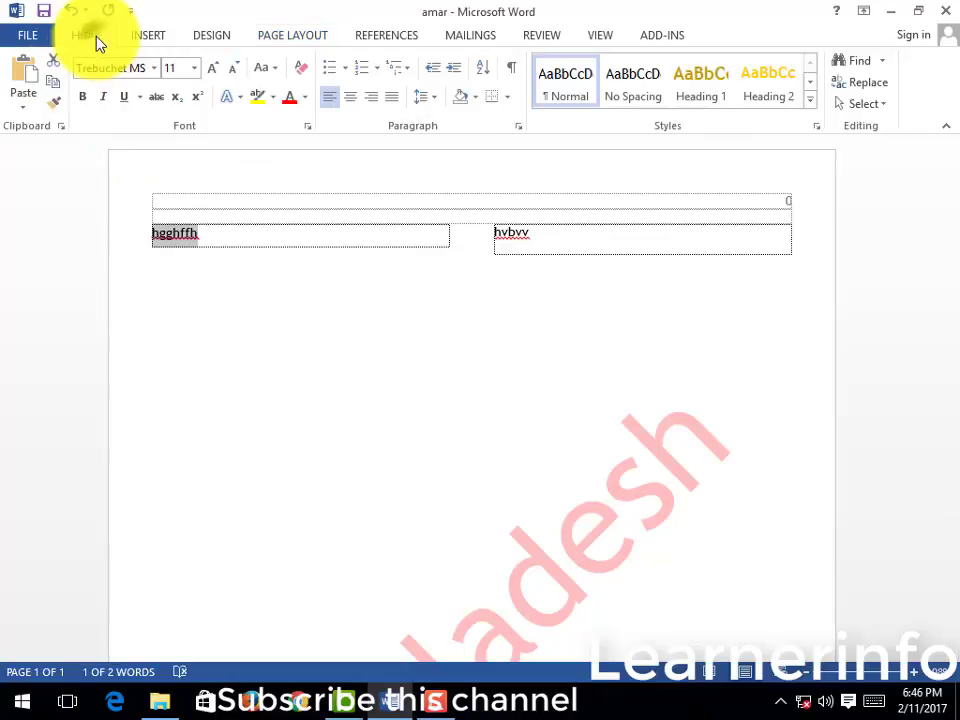
left_click(53, 84)
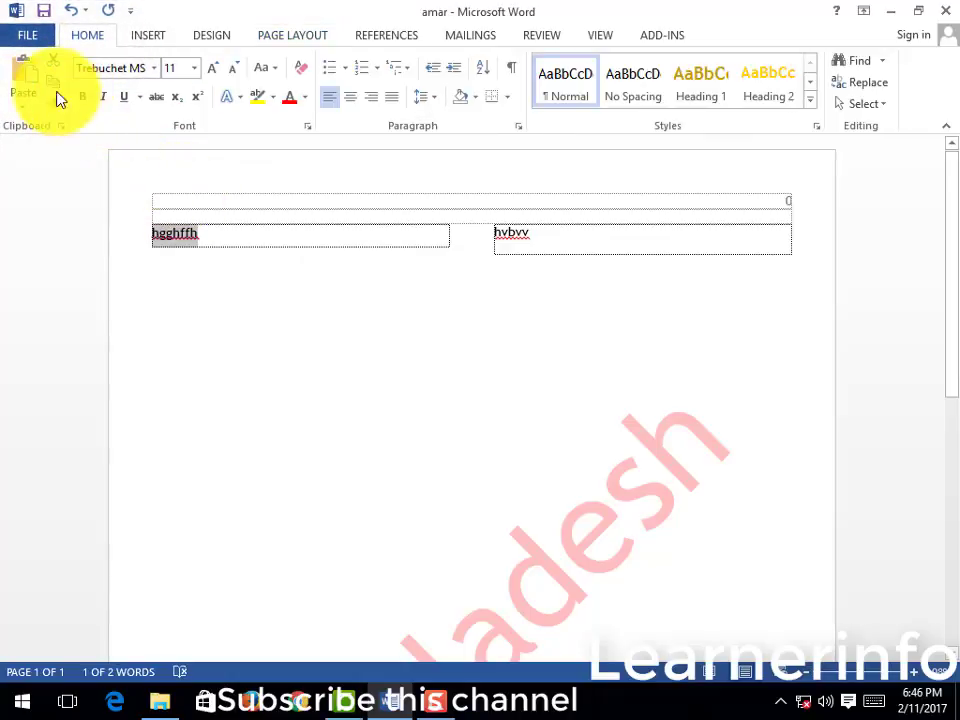
left_click(26, 72)
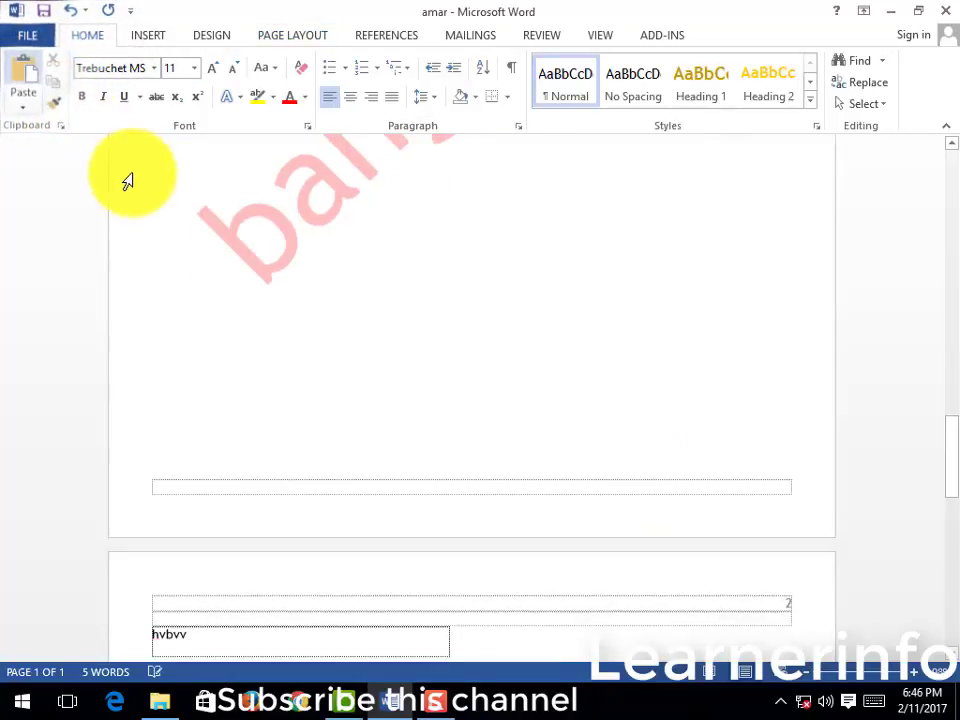
Reselect the word 'hgghffh' in the left column's text box, then deselect it.
scroll(152, 195, "up", 5)
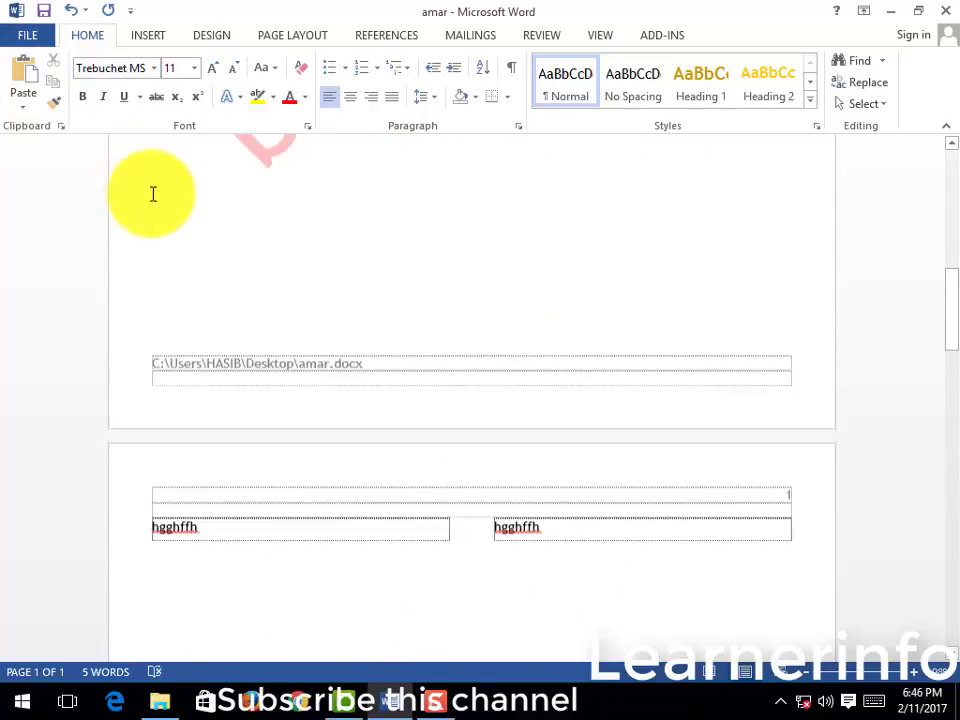
scroll(152, 195, "up", 5)
scroll(152, 195, "up", 5)
scroll(152, 195, "up", 2)
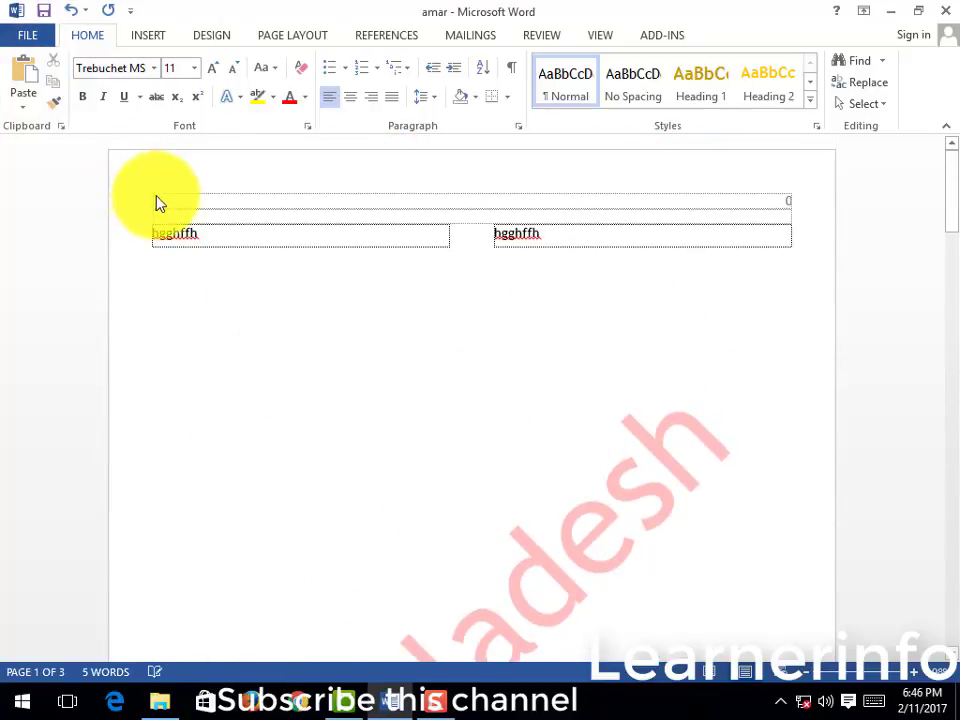
left_click(212, 234)
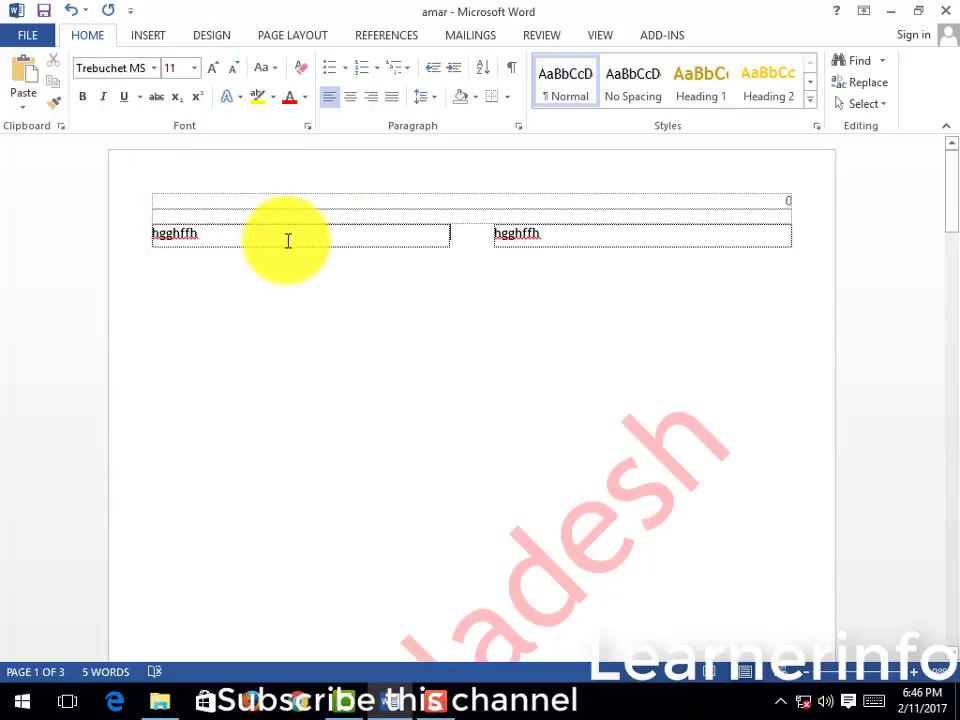
left_click(210, 232)
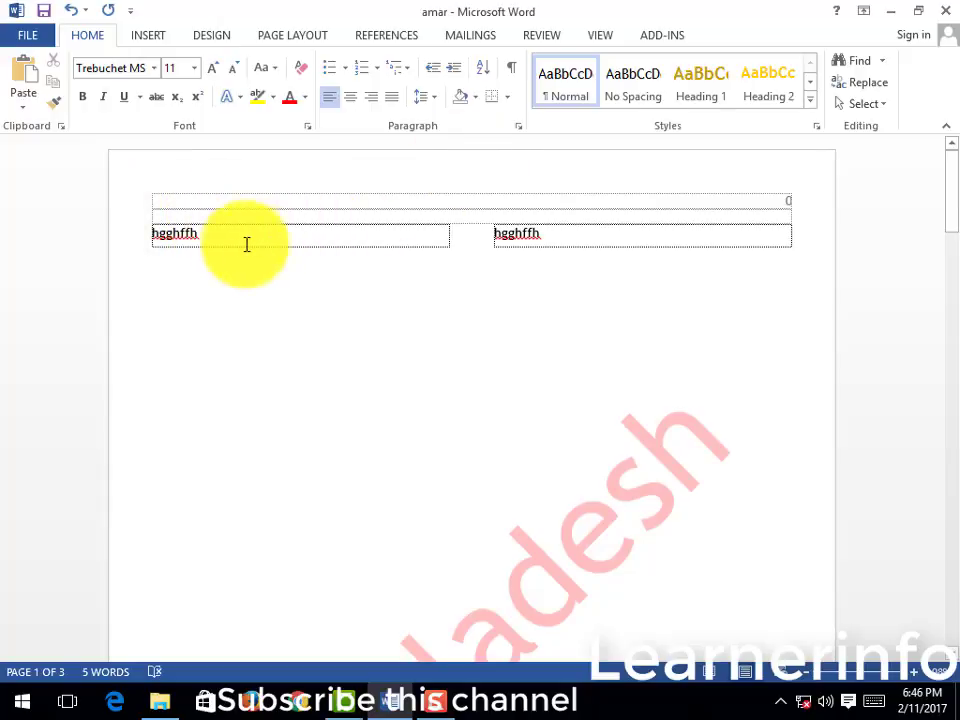
double_click(197, 232)
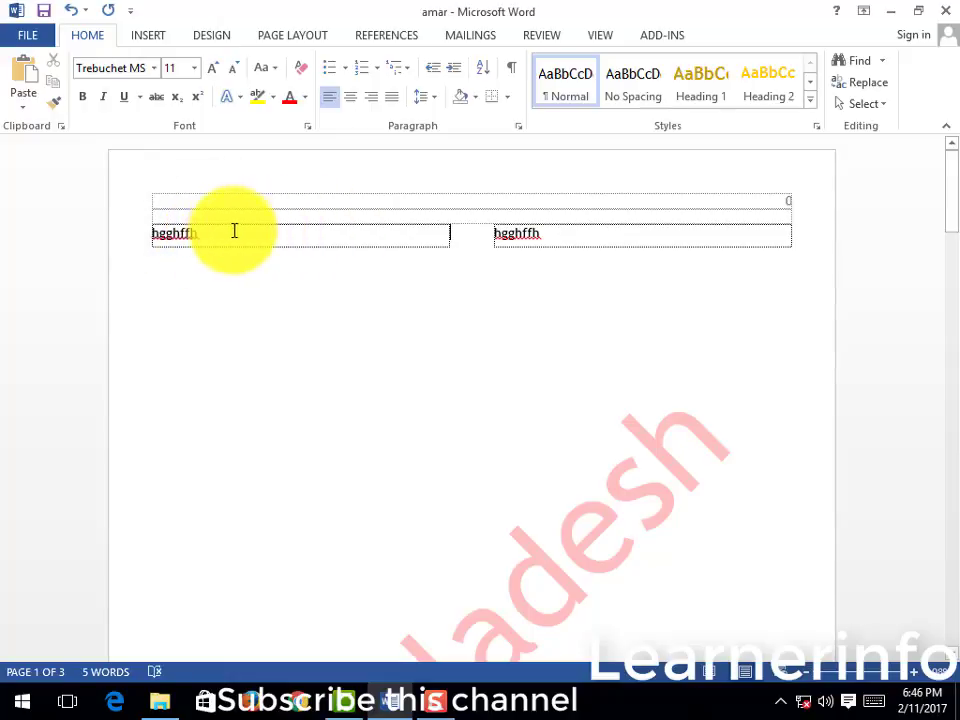
double_click(200, 232)
left_click(200, 232)
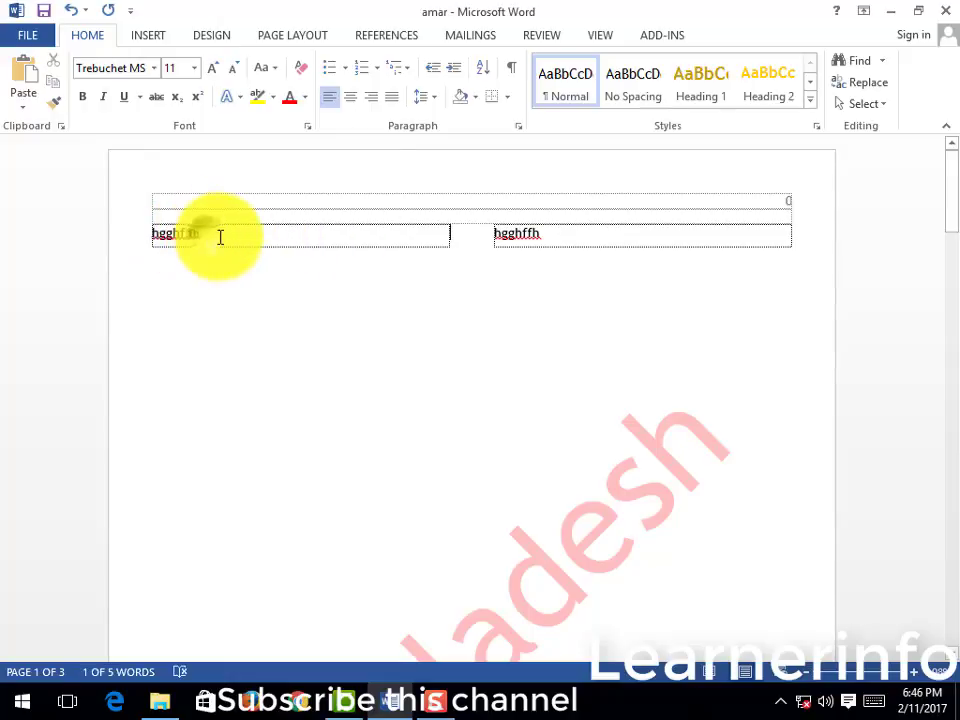
Return to Page Layout and reposition 'hgghffh' within the right column.
left_click(290, 38)
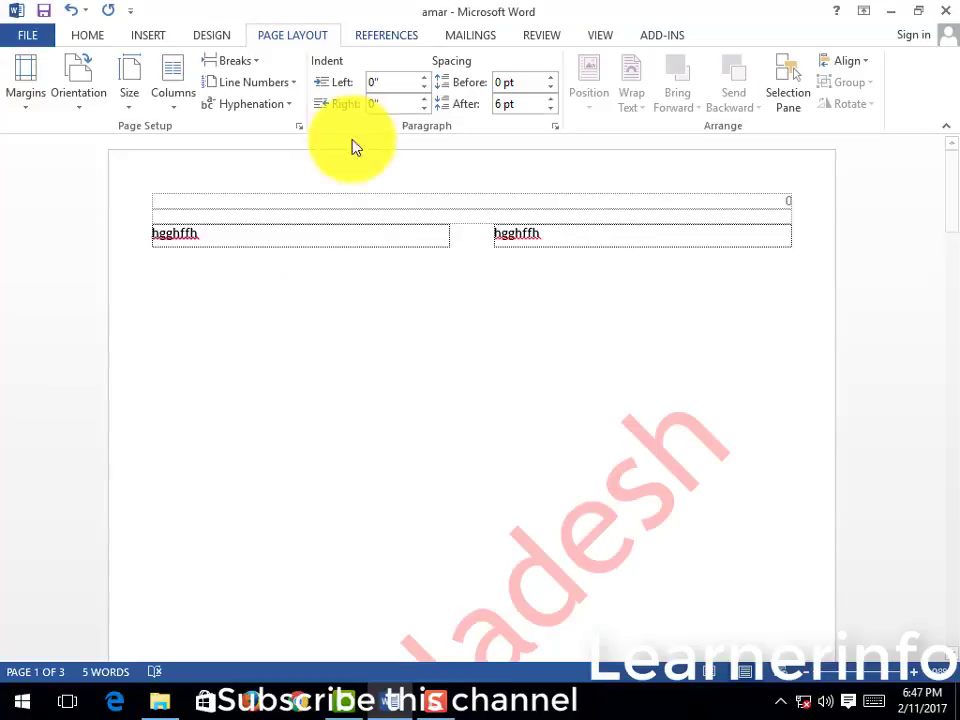
left_click(205, 232)
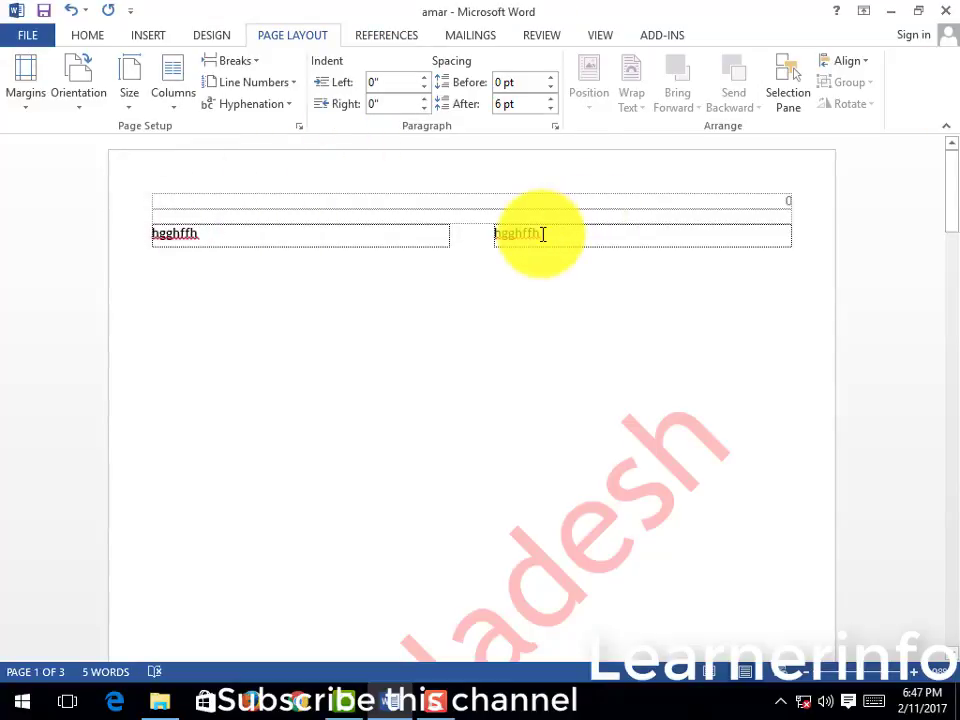
scroll(375, 238, "down", 4)
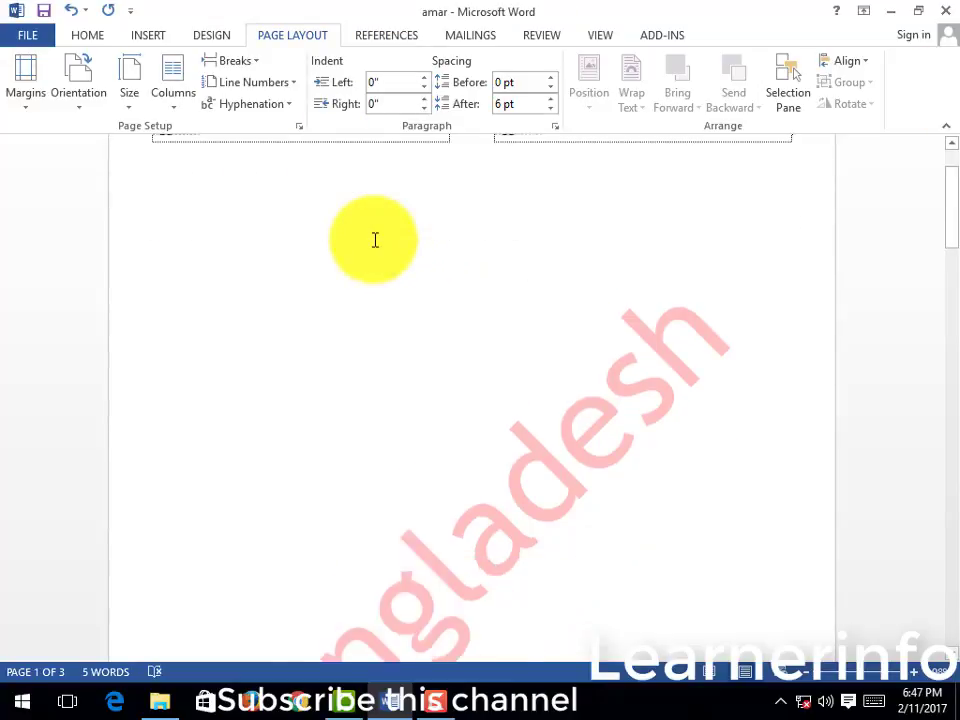
scroll(380, 240, "up", 4)
mouse_move(492, 233)
left_mouse_down()
mouse_move(553, 233)
mouse_move(520, 245)
mouse_move(574, 232)
left_mouse_up()
Select 'hgghffh' in the right column, then put the cursor in the left column's word.
scroll(580, 244, "down", 5)
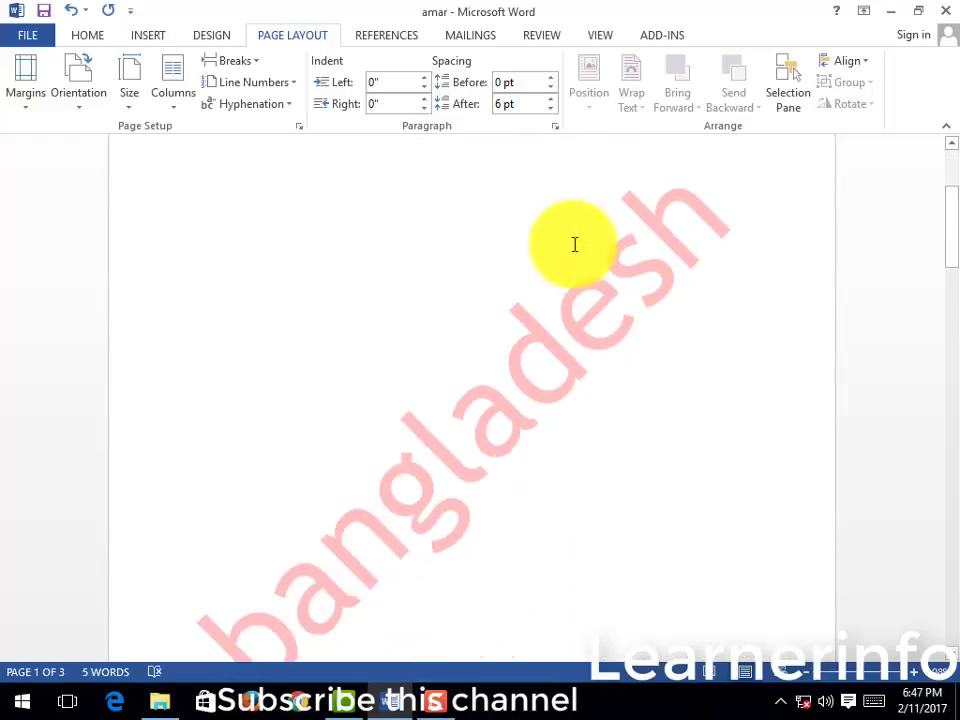
scroll(574, 244, "down", 4)
scroll(550, 245, "up", 3)
scroll(520, 275, "up", 3)
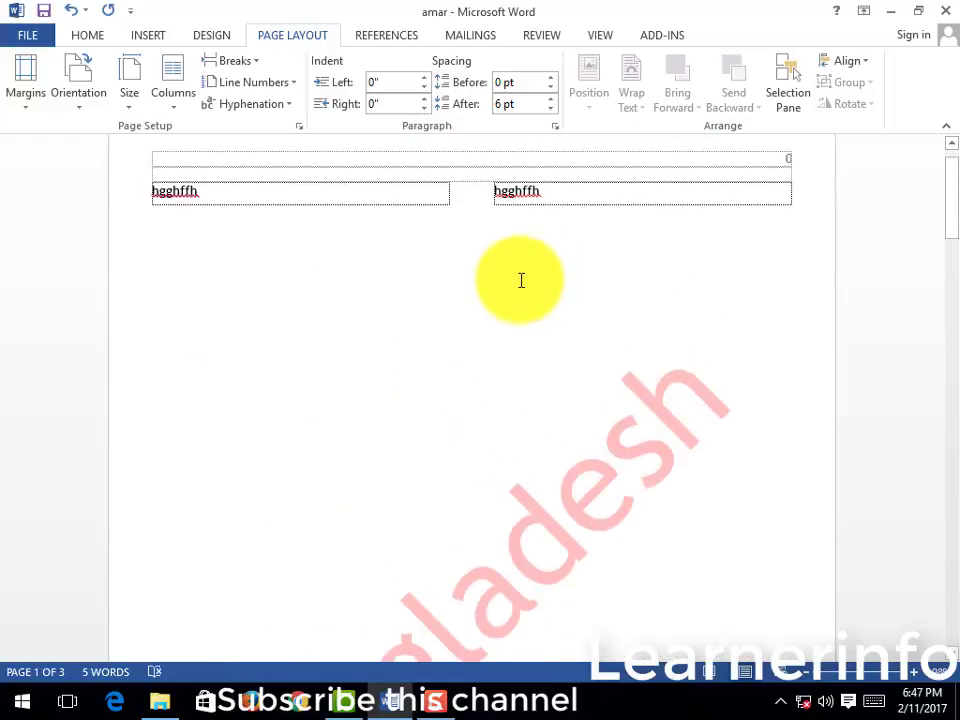
scroll(400, 292, "up", 1)
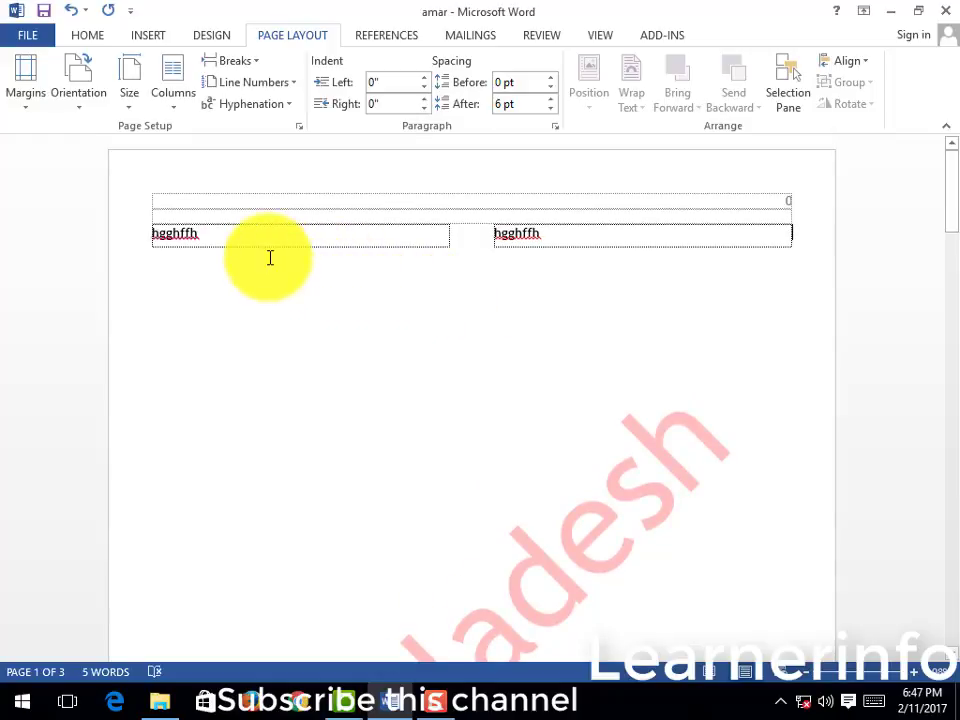
left_click(584, 243)
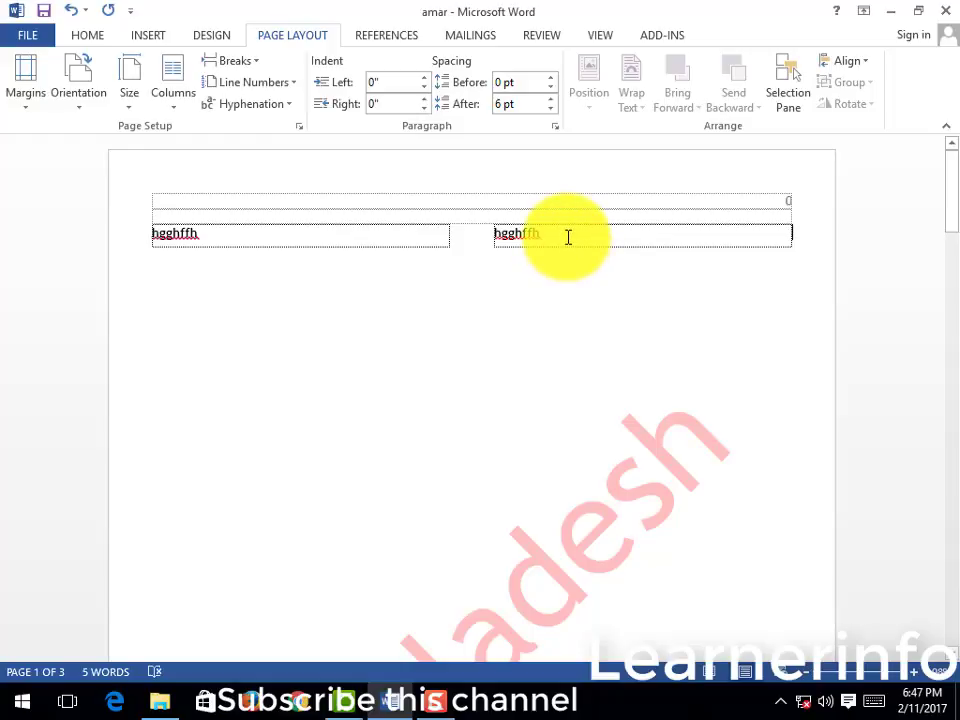
double_click(540, 229)
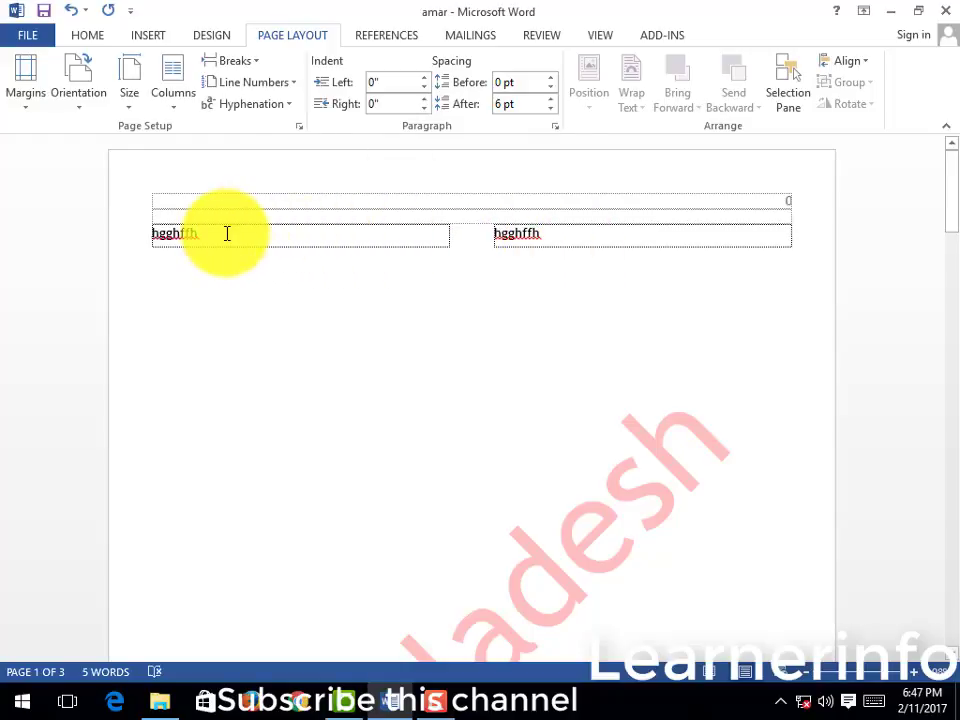
left_click(184, 235)
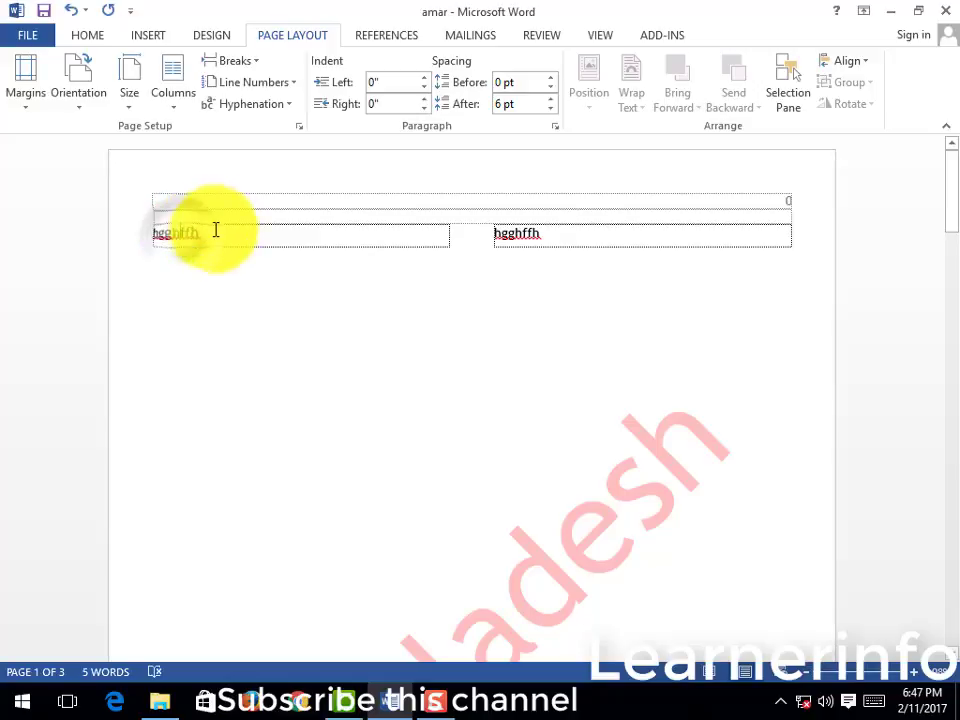